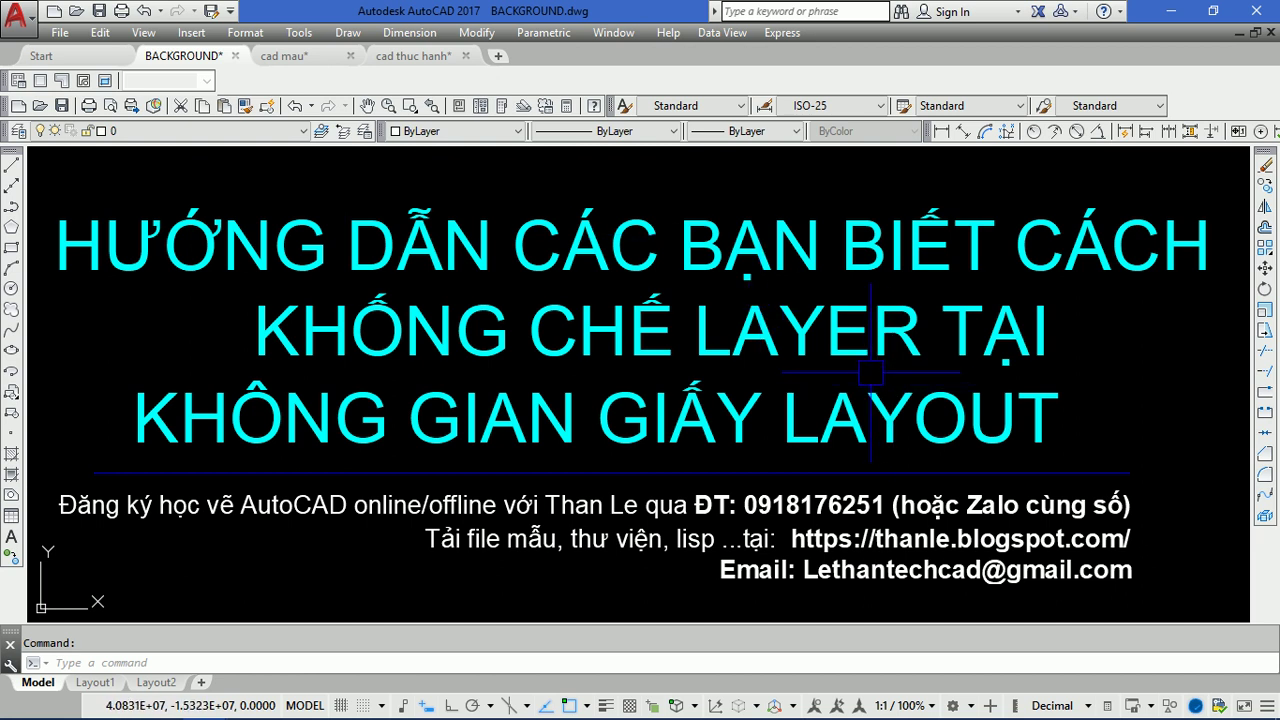
- Switch to the cad mau drawing with its house floor plan in model space
left_click(284, 56)
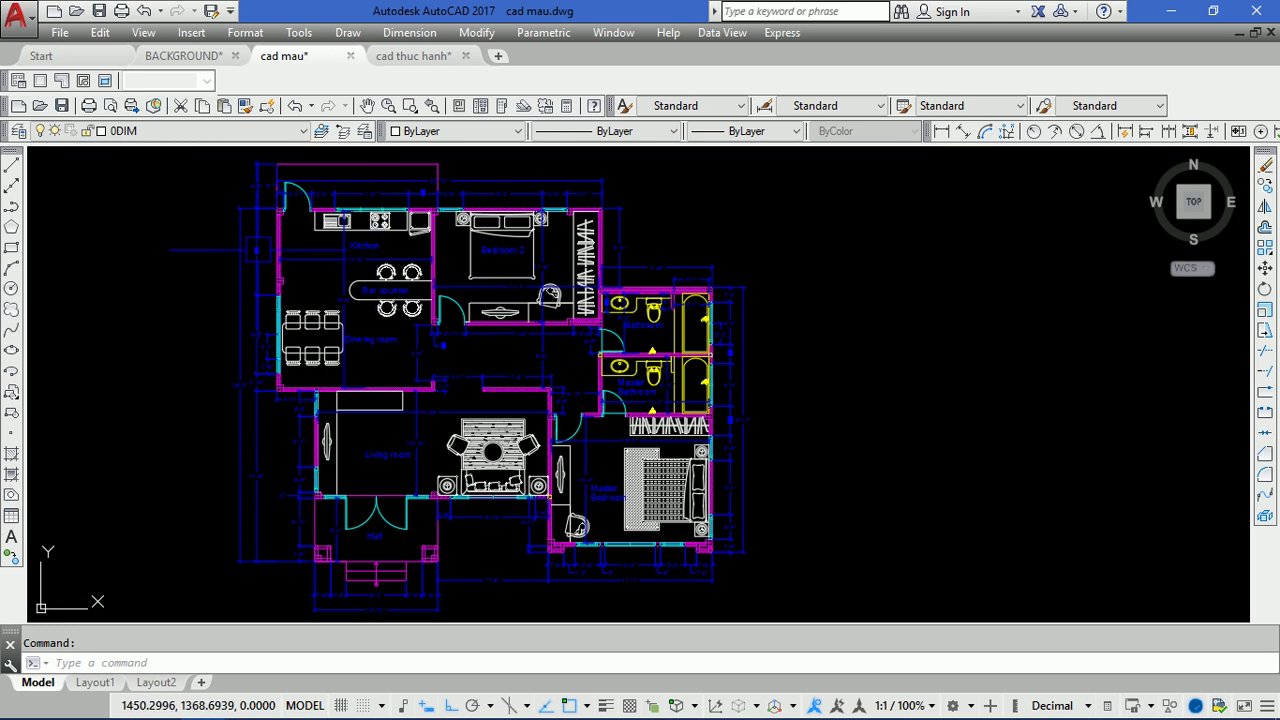
- Pan and zoom around the cad mau floor plan in model space
scroll(290, 188, "up", 3)
scroll(474, 195, "down", 3)
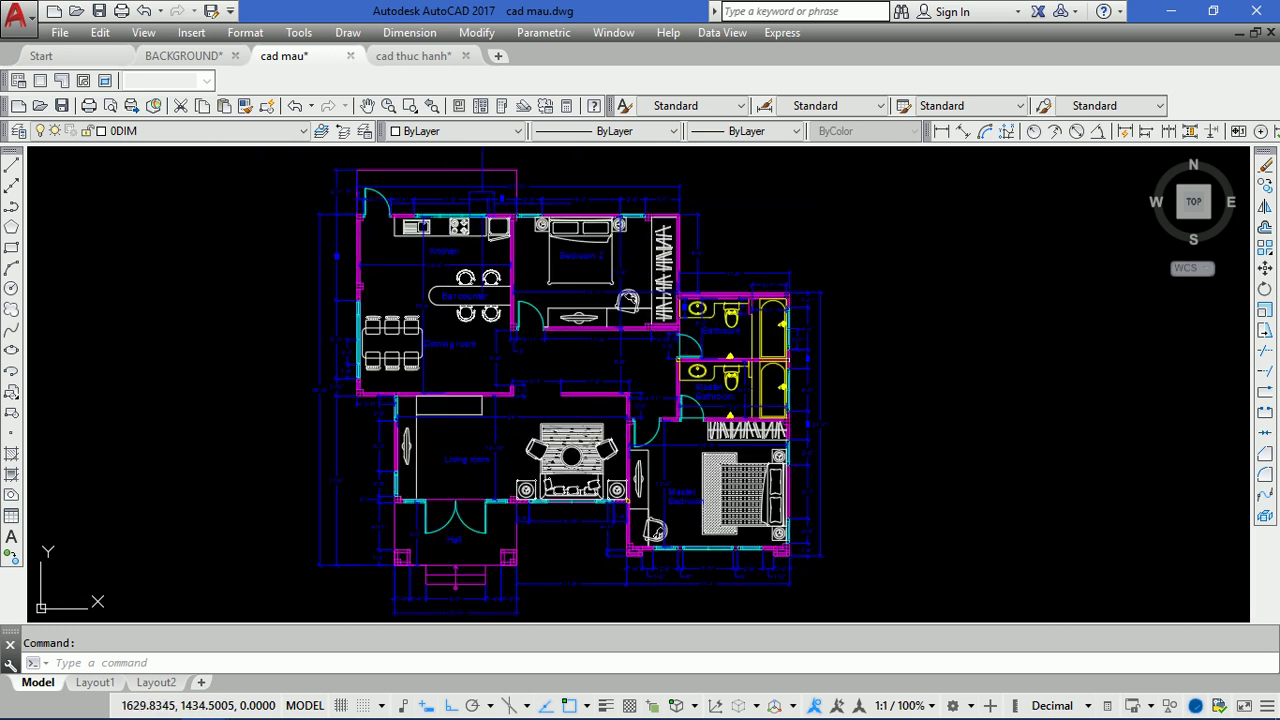
scroll(433, 244, "up", 3)
scroll(587, 224, "down", 3)
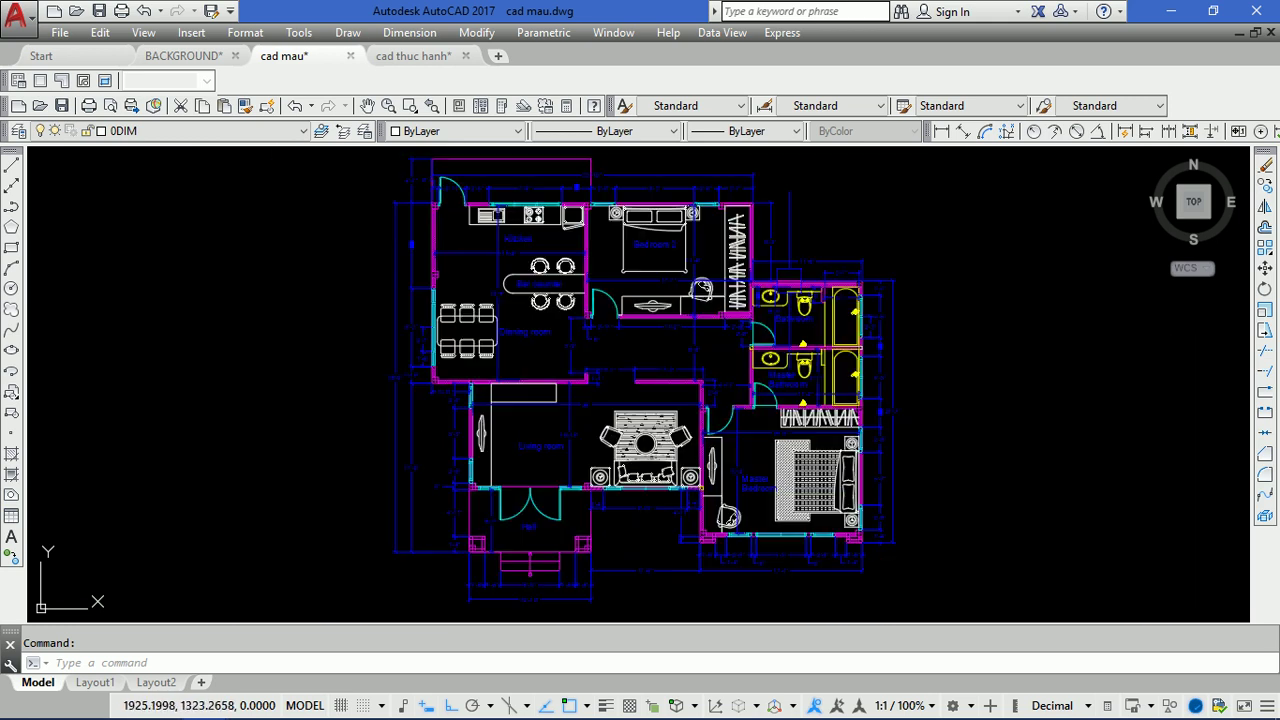
scroll(590, 290, "up", 3)
scroll(598, 195, "down", 3)
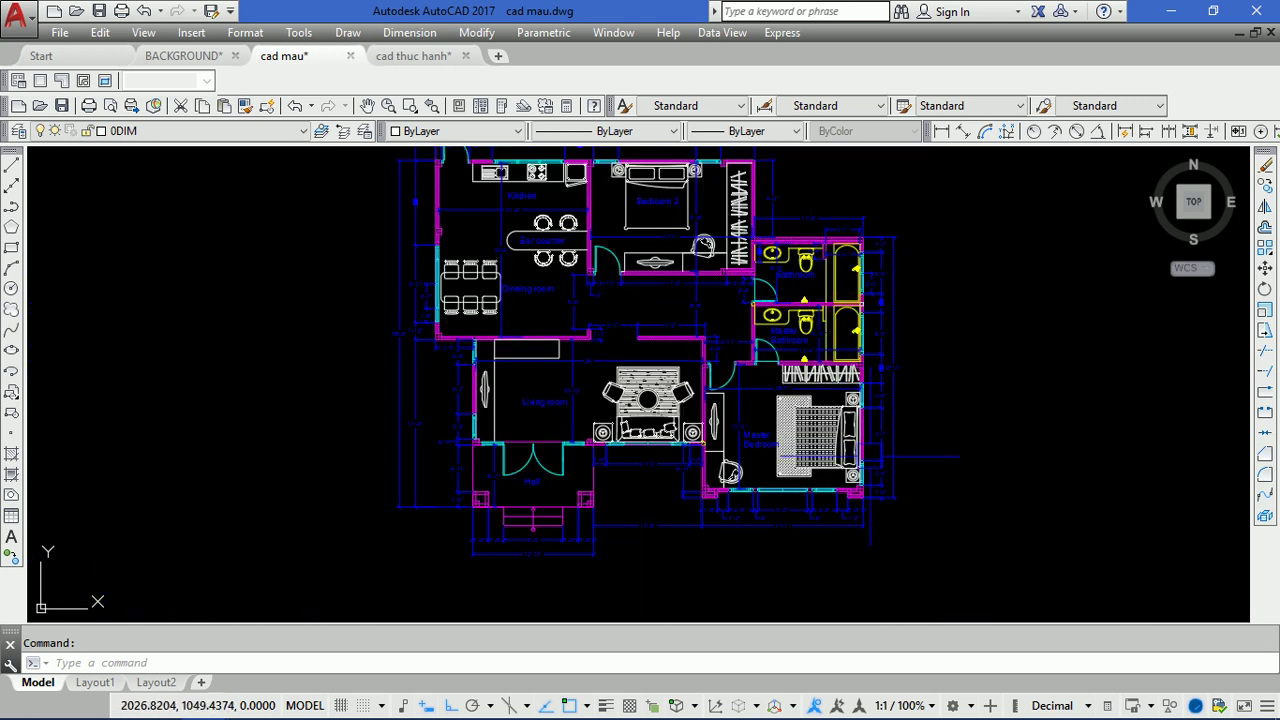
scroll(860, 440, "up", 3)
scroll(585, 500, "down", 3)
middle_click_drag(520, 350, 502, 418)
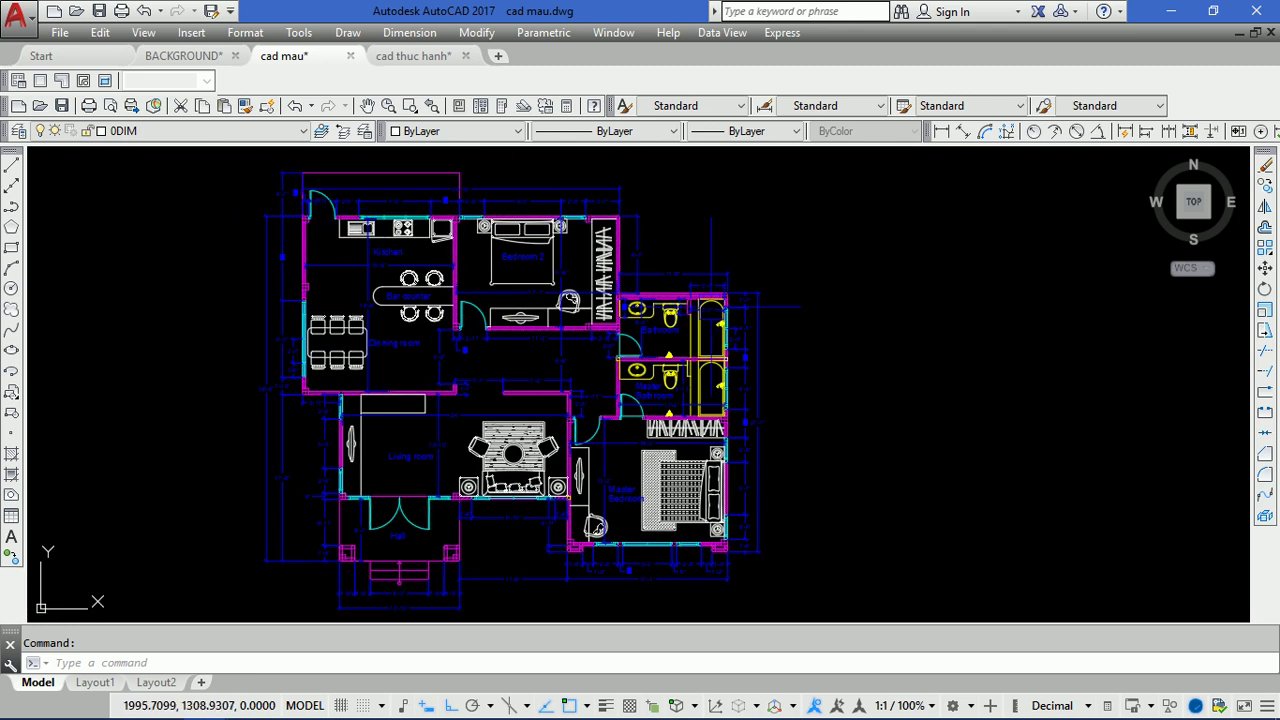
middle_click_drag(500, 380, 452, 370)
middle_click_drag(546, 370, 404, 370)
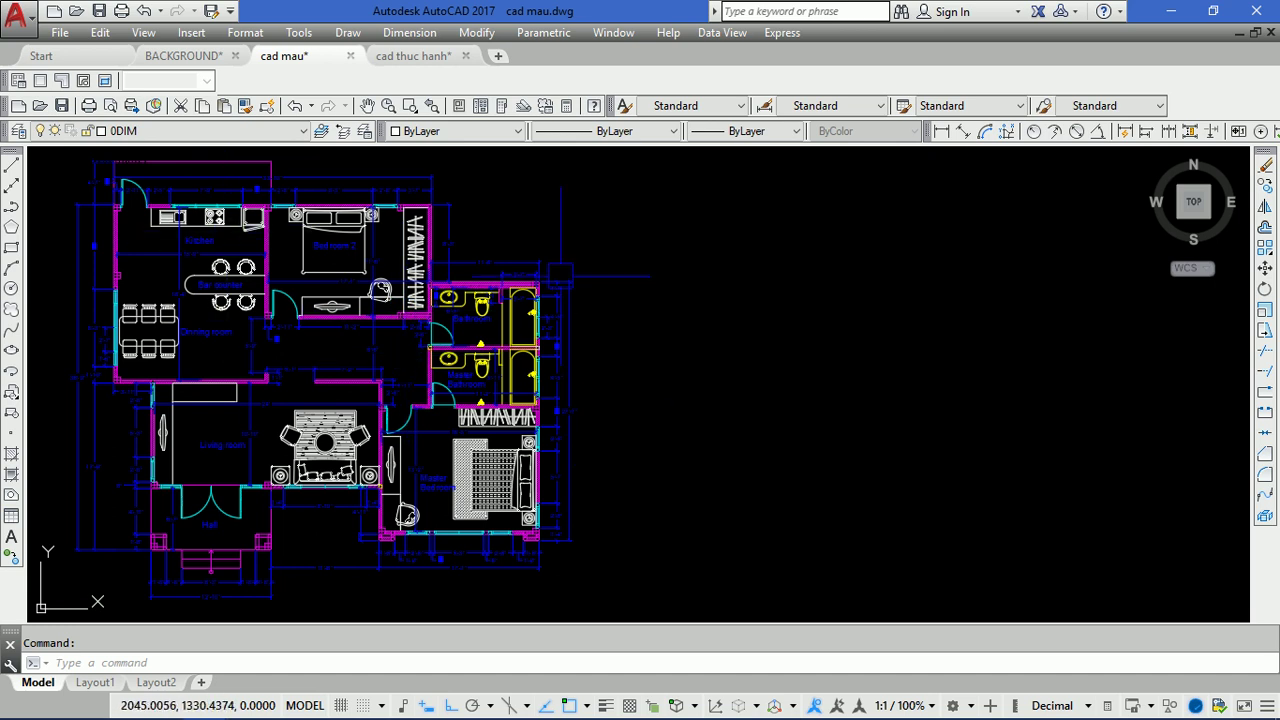
scroll(485, 355, "up", 3)
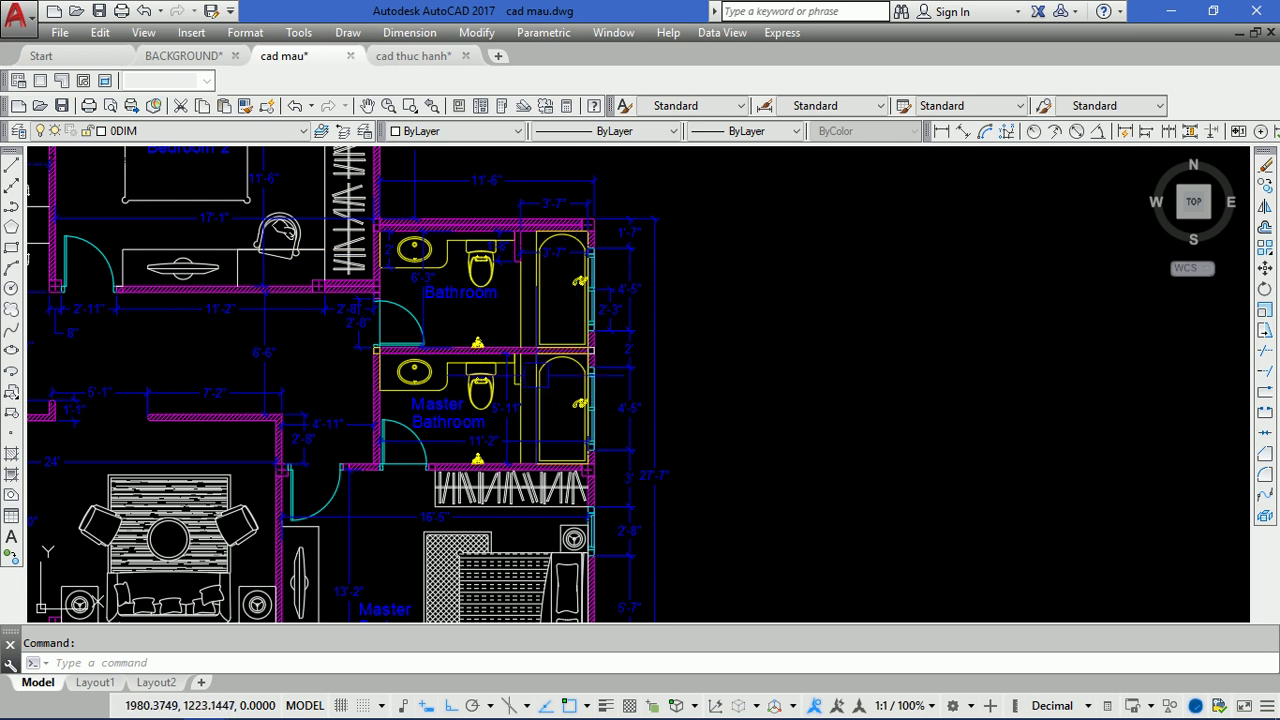
scroll(537, 330, "down", 3)
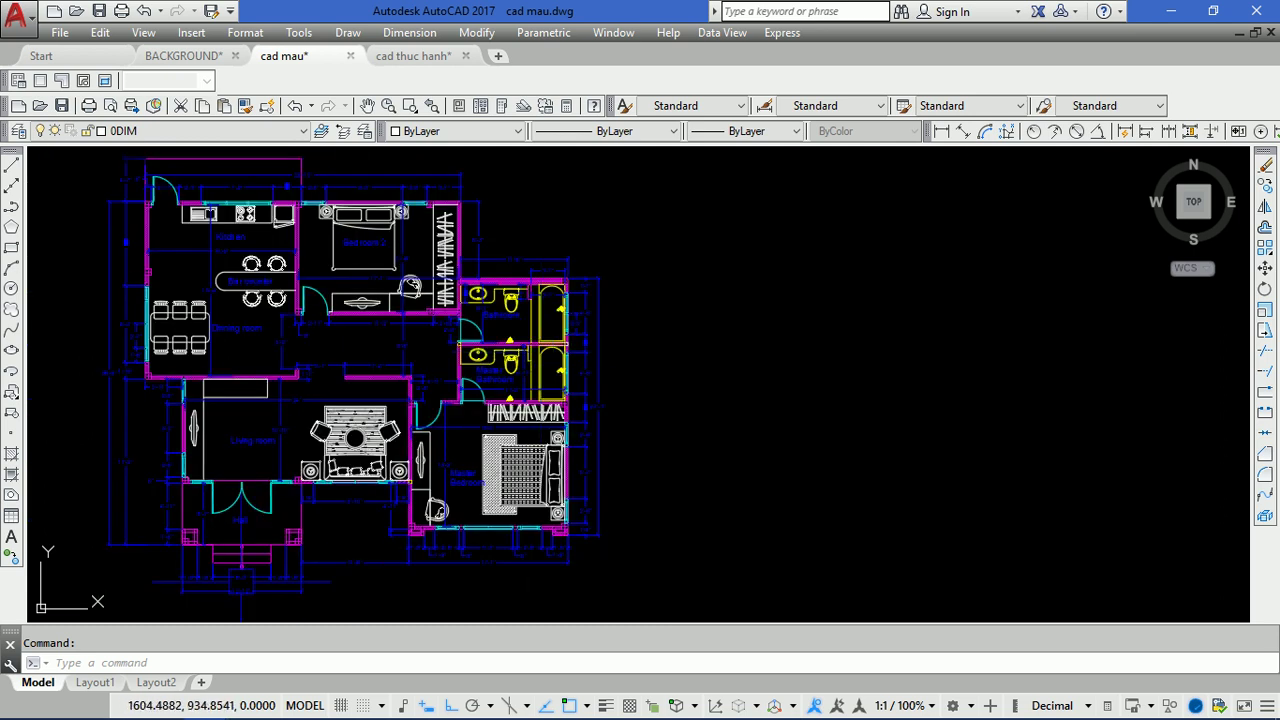
- Switch to Layout1 and frame its floor-plan sheets with title blocks
left_click(95, 682)
middle_click_drag(519, 345, 421, 349)
scroll(180, 322, "up", 3)
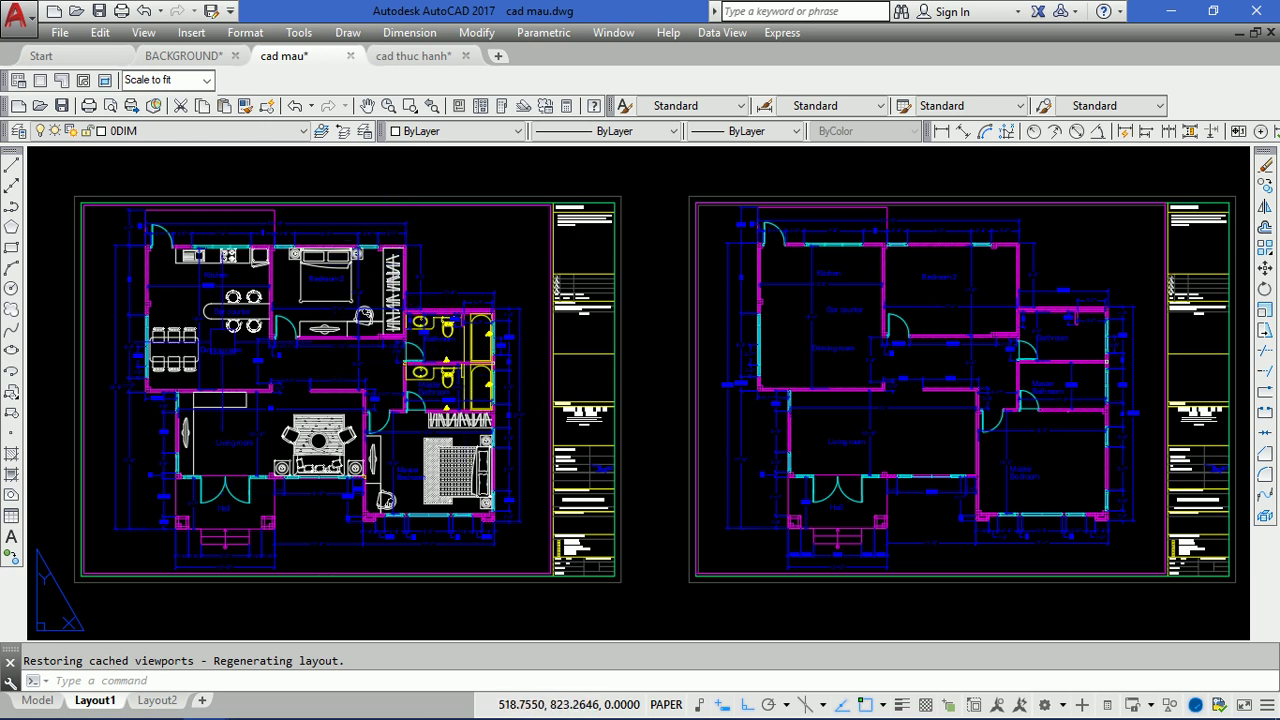
- Pan across Layout1 to review the dimensioned, furnished and walls-only plan sheets
middle_click_drag(581, 434, 112, 417)
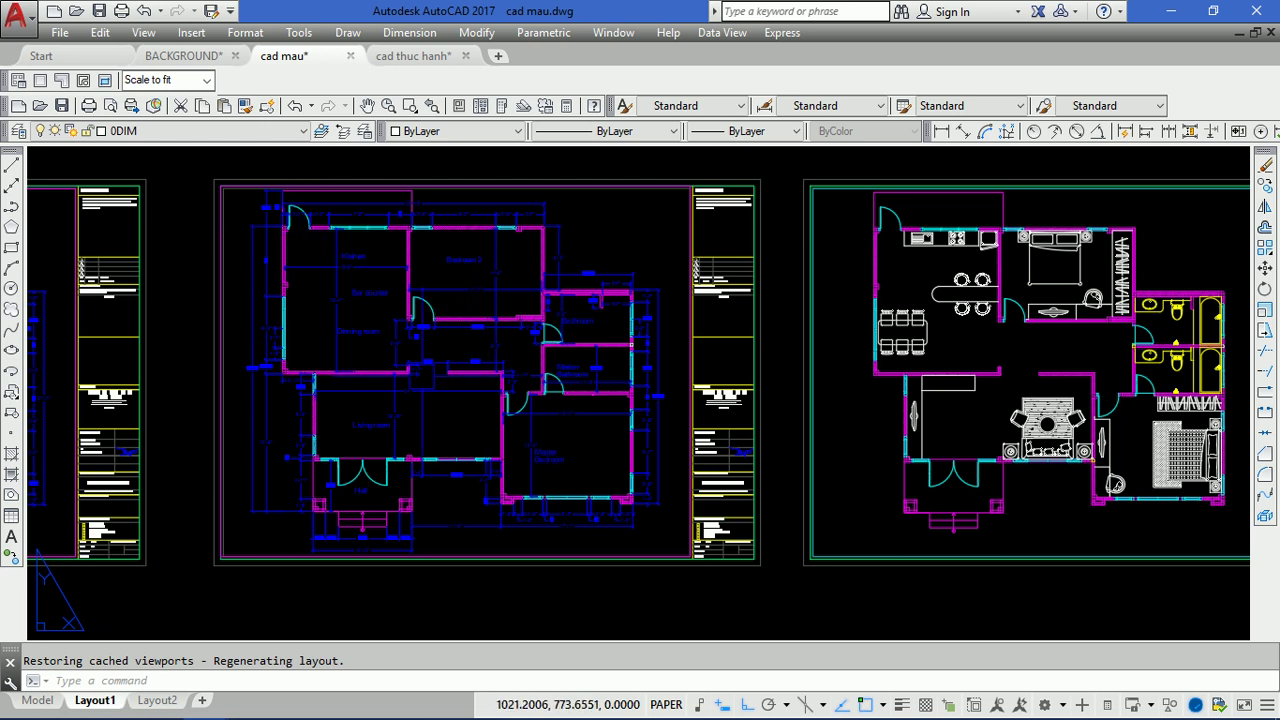
middle_click_drag(548, 330, 30, 335)
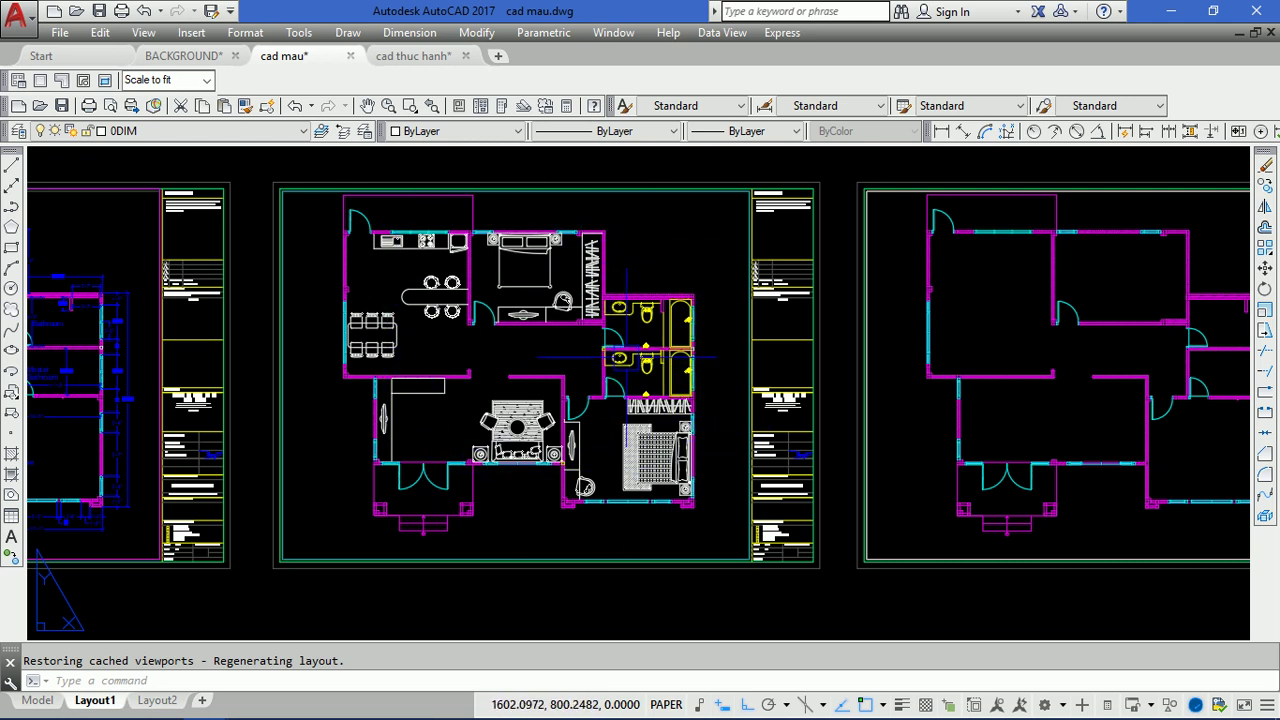
middle_click_drag(682, 381, 200, 367)
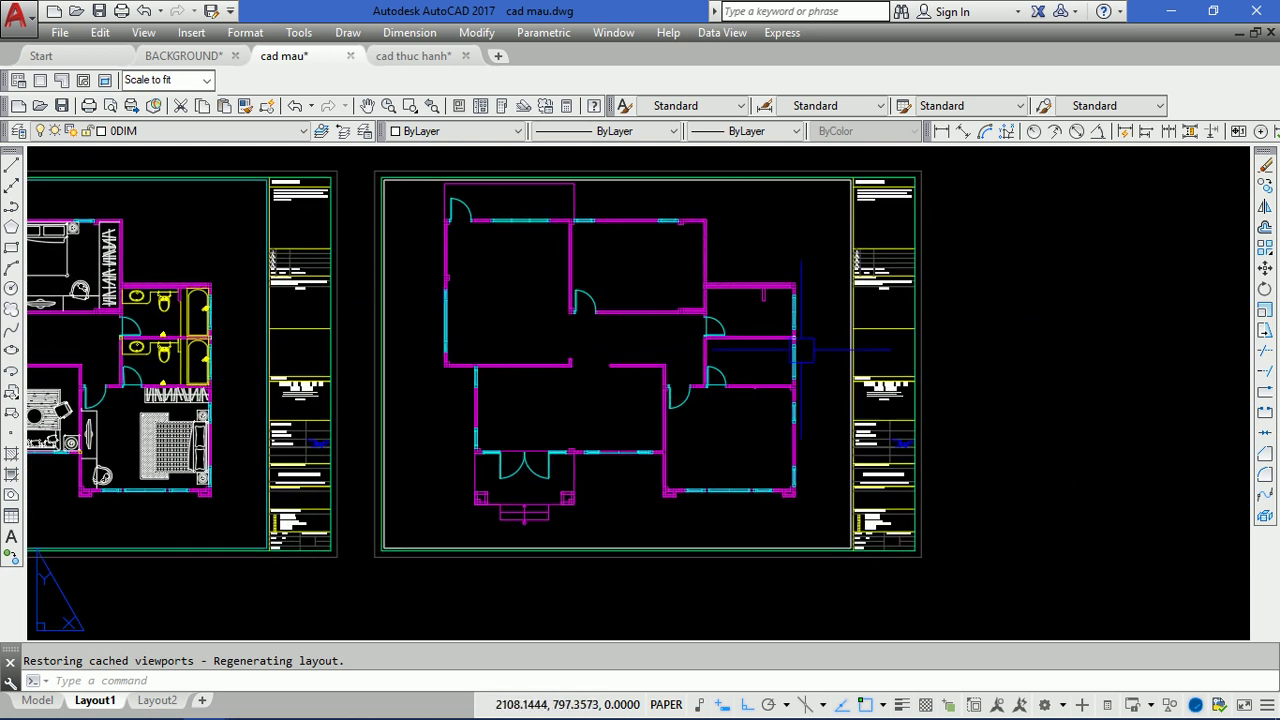
scroll(863, 339, "down", 5)
scroll(863, 339, "up", 3)
middle_click_drag(440, 335, 704, 355)
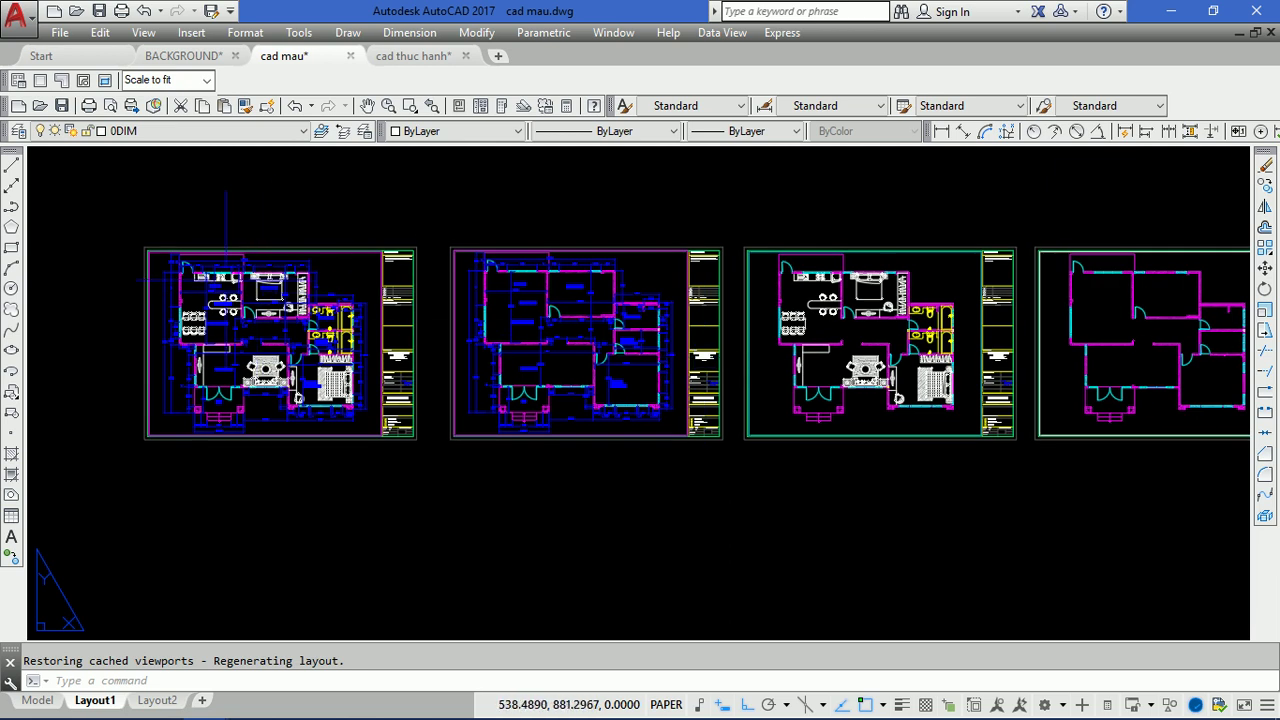
- Inspect the Layer dropdown list without changing the current layer
left_click(128, 130)
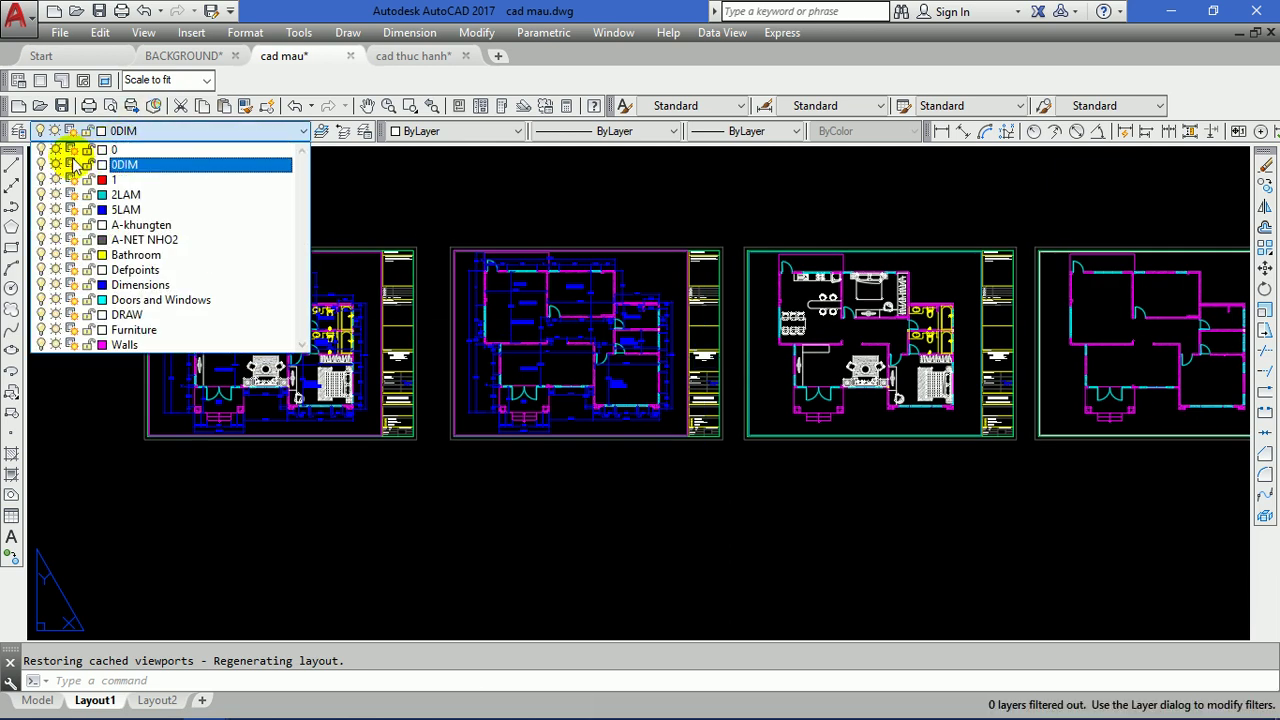
left_click(362, 457)
scroll(302, 435, "down", 3)
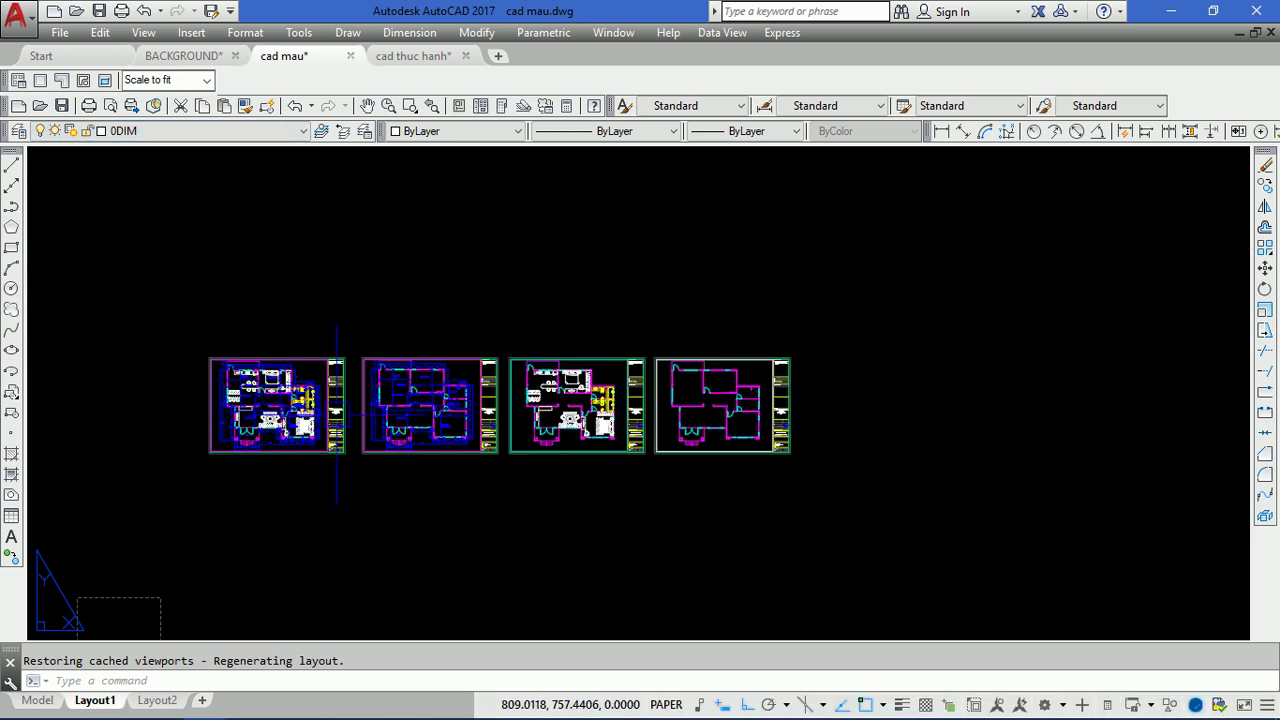
scroll(336, 415, "up", 3)
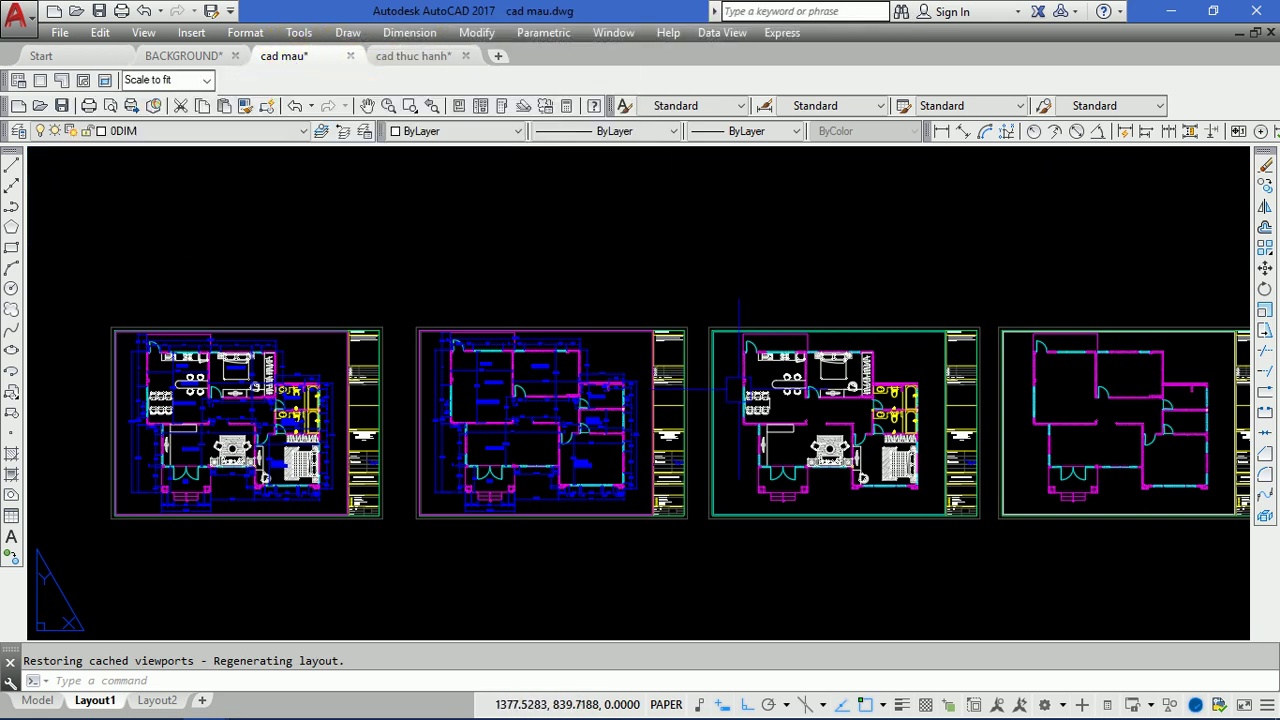
- Recentre the four sheets, then switch to the cad thuc hanh drawing's empty Layout1
middle_click_drag(740, 385, 468, 375)
middle_click_drag(150, 380, 540, 380)
middle_click_drag(316, 428, 183, 386)
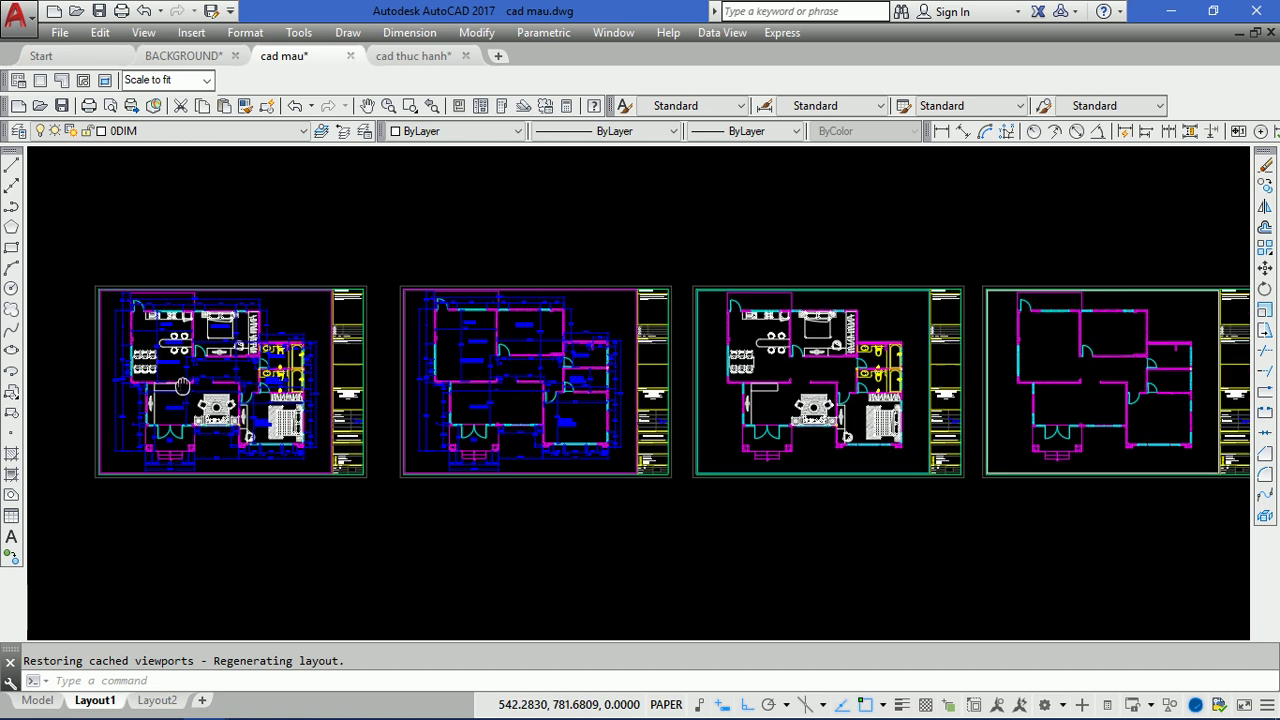
scroll(183, 386, "down", 3)
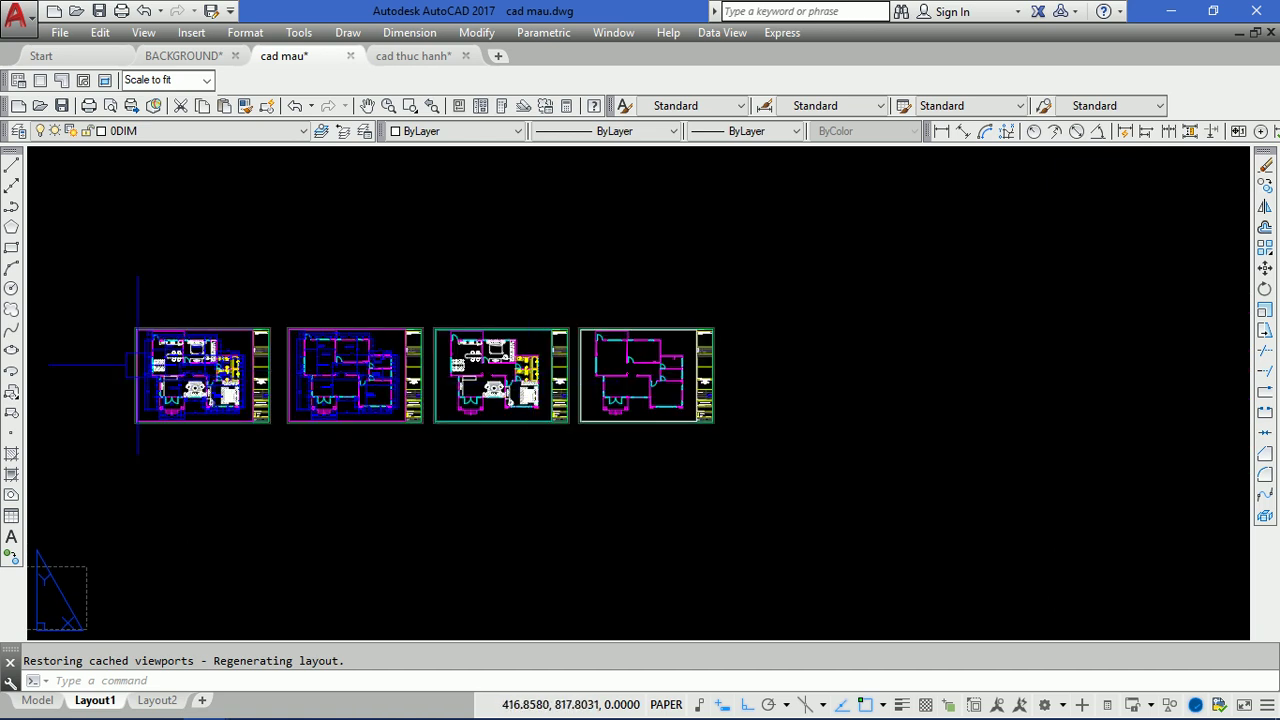
scroll(137, 365, "up", 3)
left_click(405, 57)
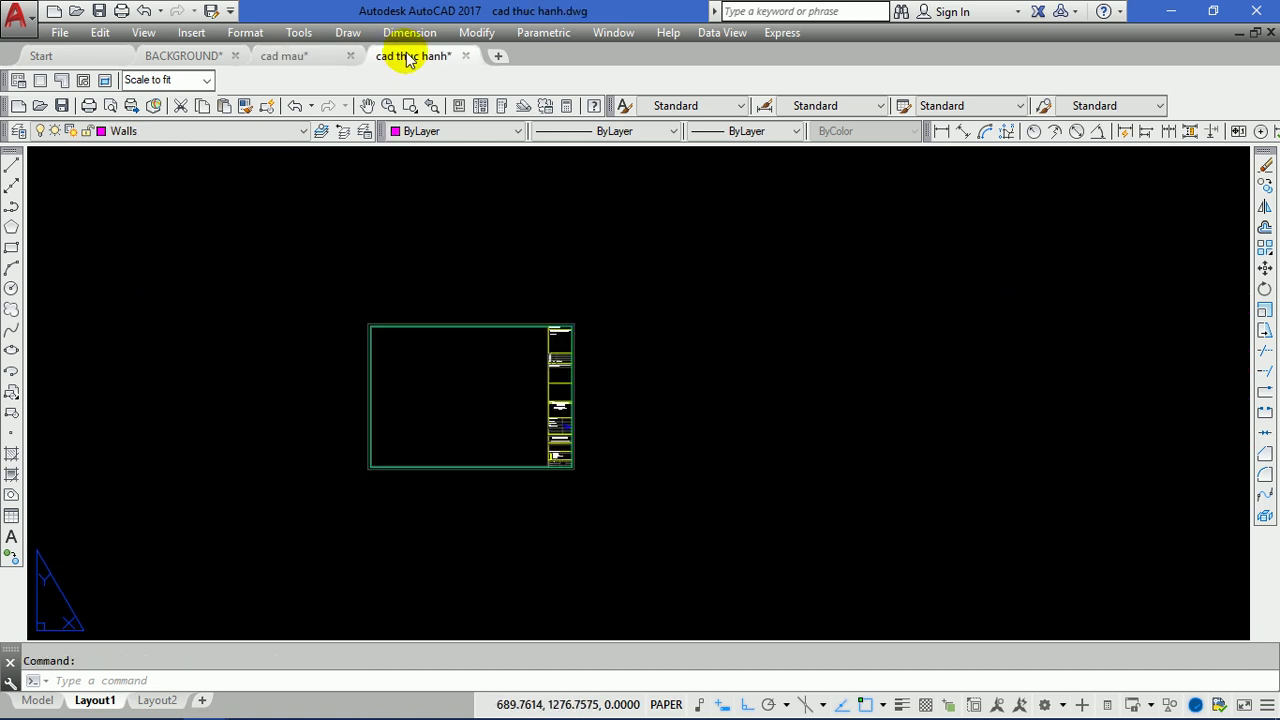
mouse_move(426, 408)
middle_mouse_down()
mouse_move(491, 389)
mouse_move(524, 406)
middle_mouse_up()
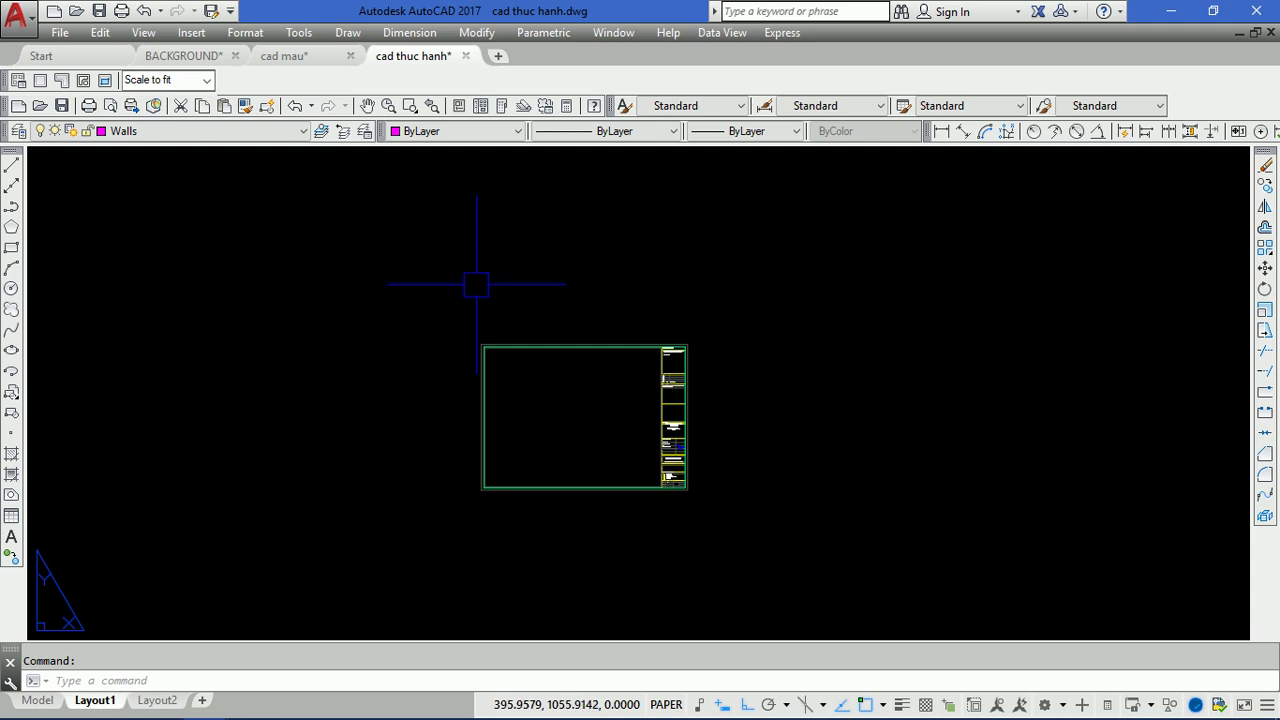
mouse_move(475, 298)
middle_mouse_down()
mouse_move(606, 300)
mouse_move(328, 297)
middle_mouse_up()
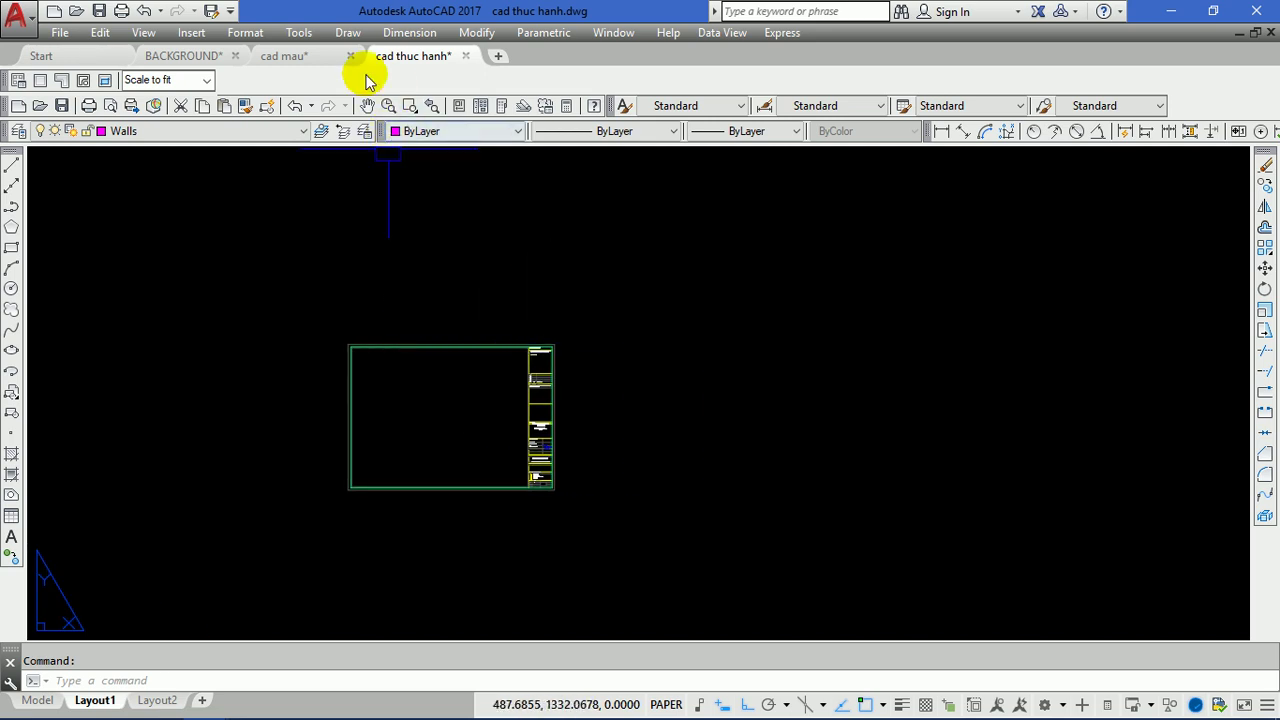
left_click(40, 699)
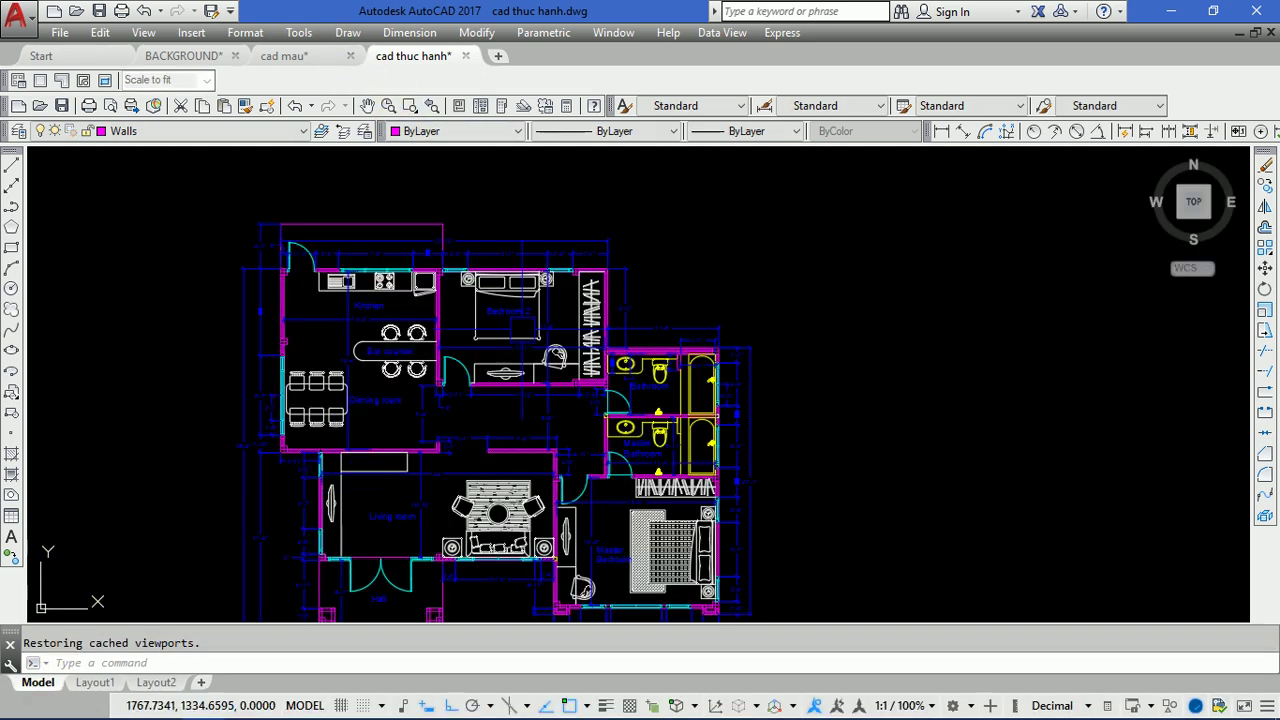
scroll(490, 335, "down", 3)
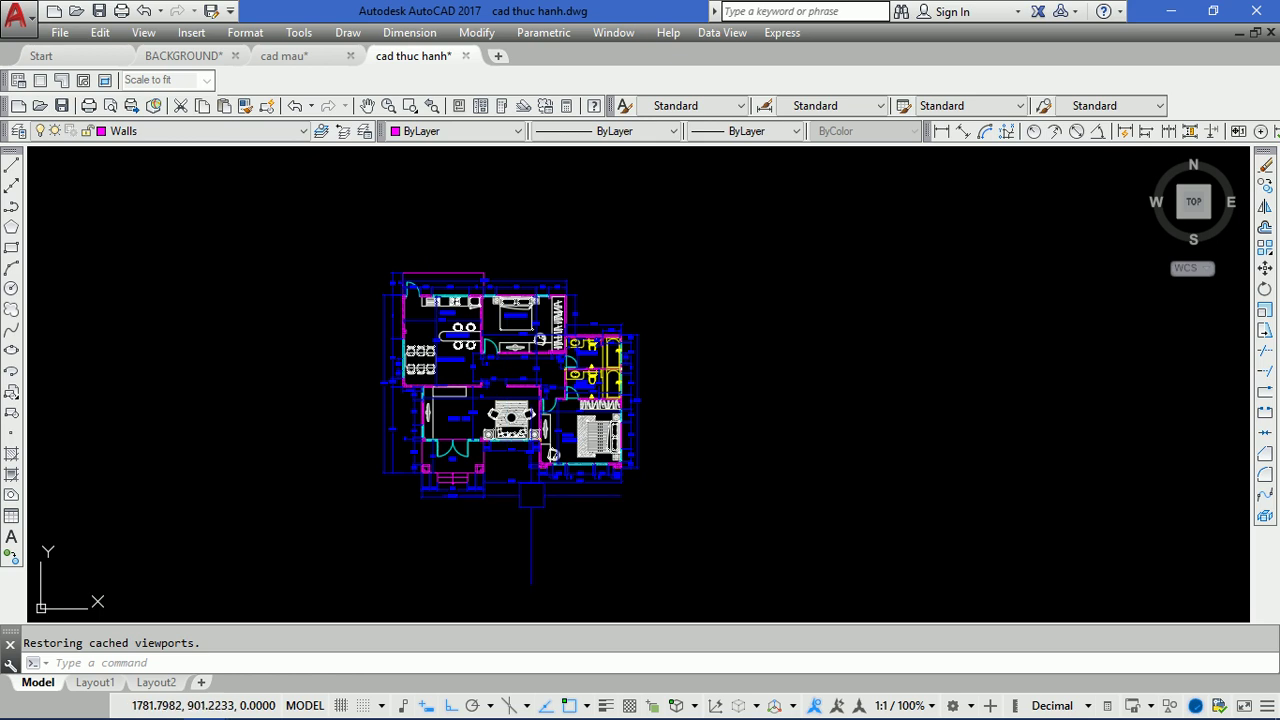
scroll(529, 395, "up", 3)
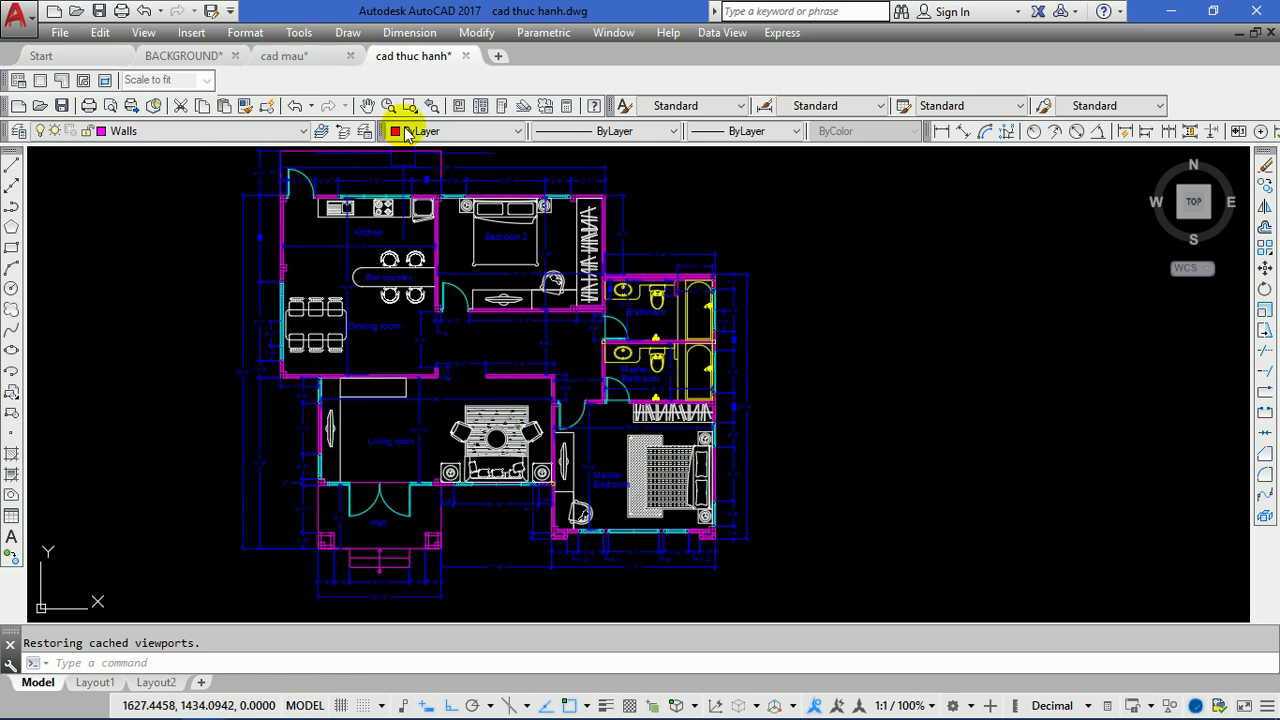
- On Layout1, copy the title-block frame as a 4-item row with COPY
left_click(94, 682)
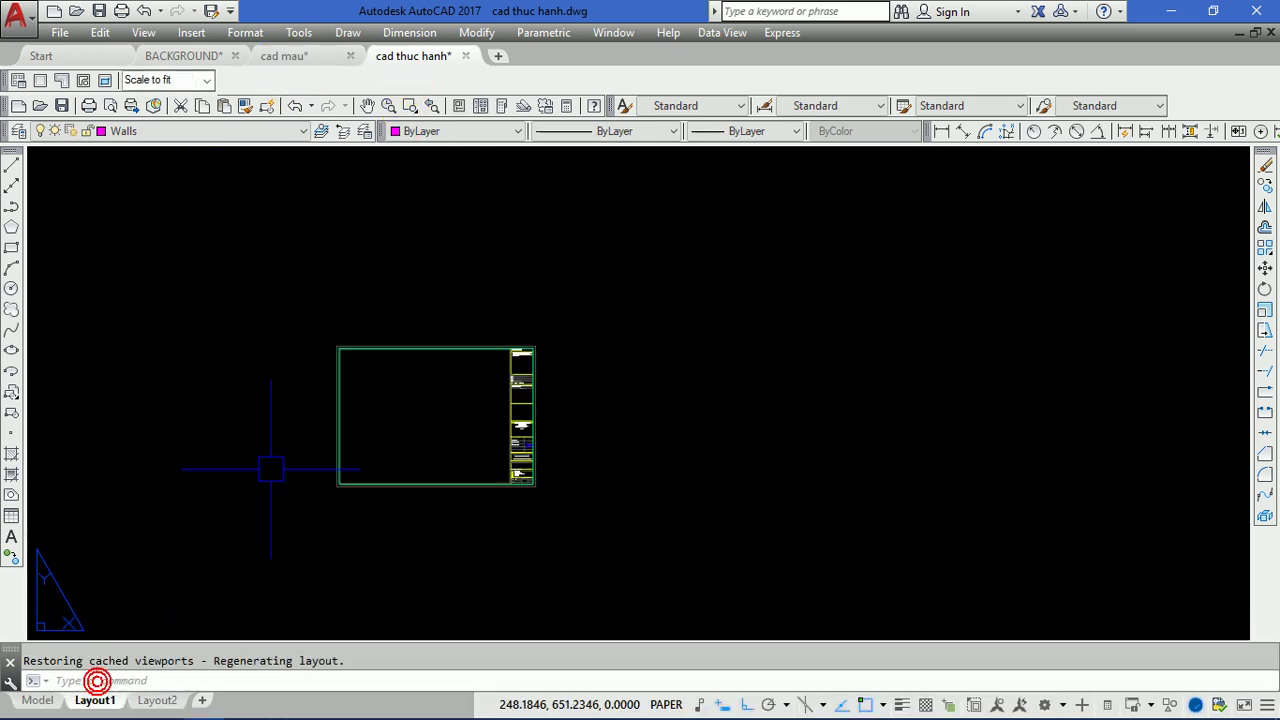
scroll(454, 407, "up", 3)
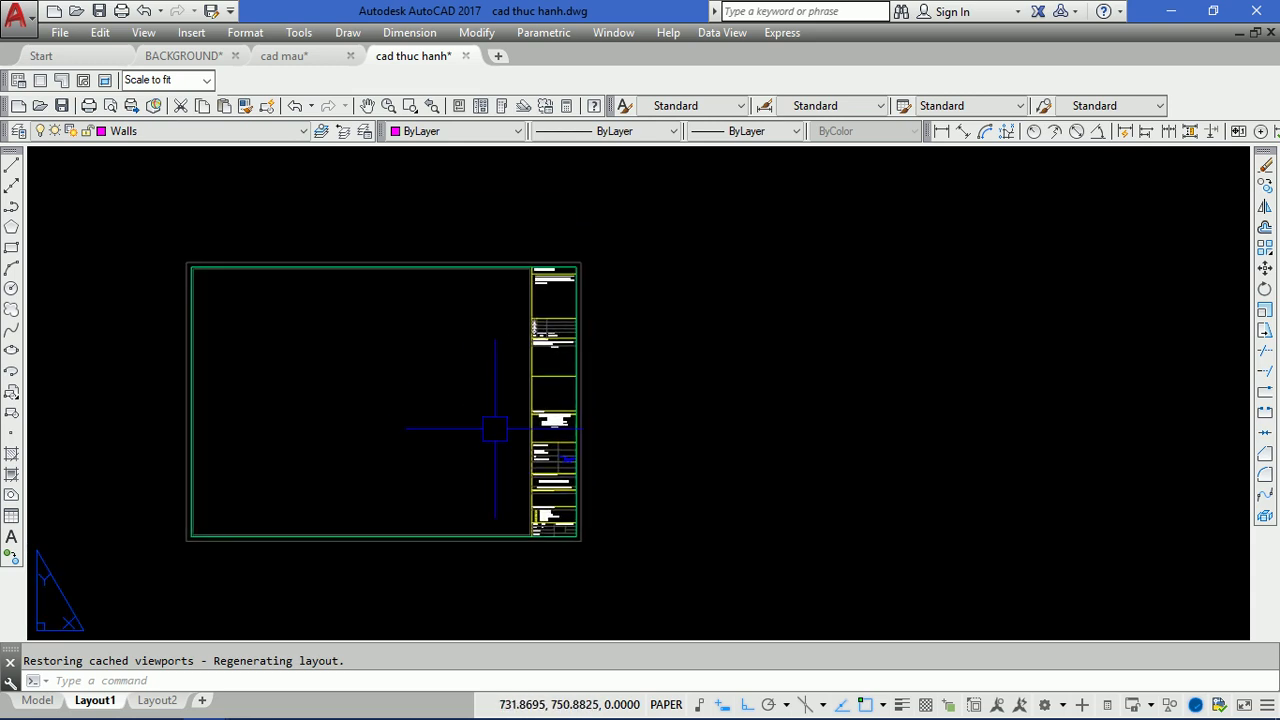
left_click(626, 238)
left_click(481, 553)
type("co")
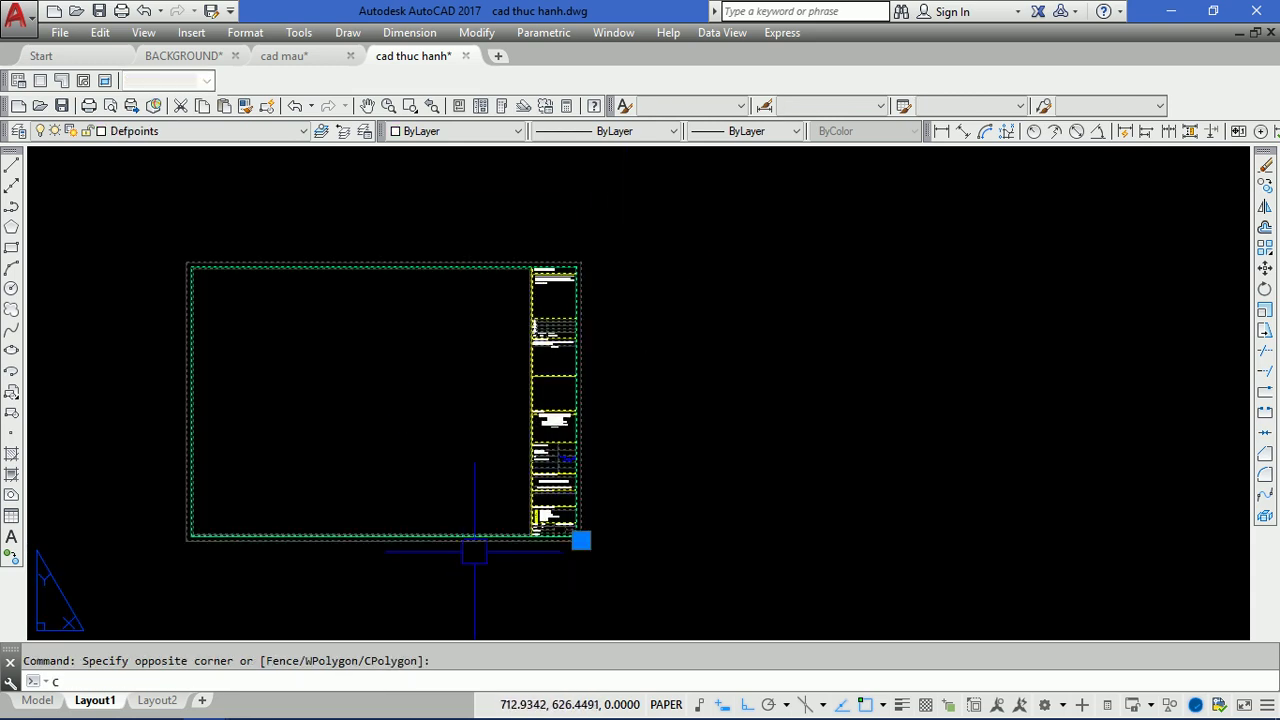
key("Return")
left_click(312, 433)
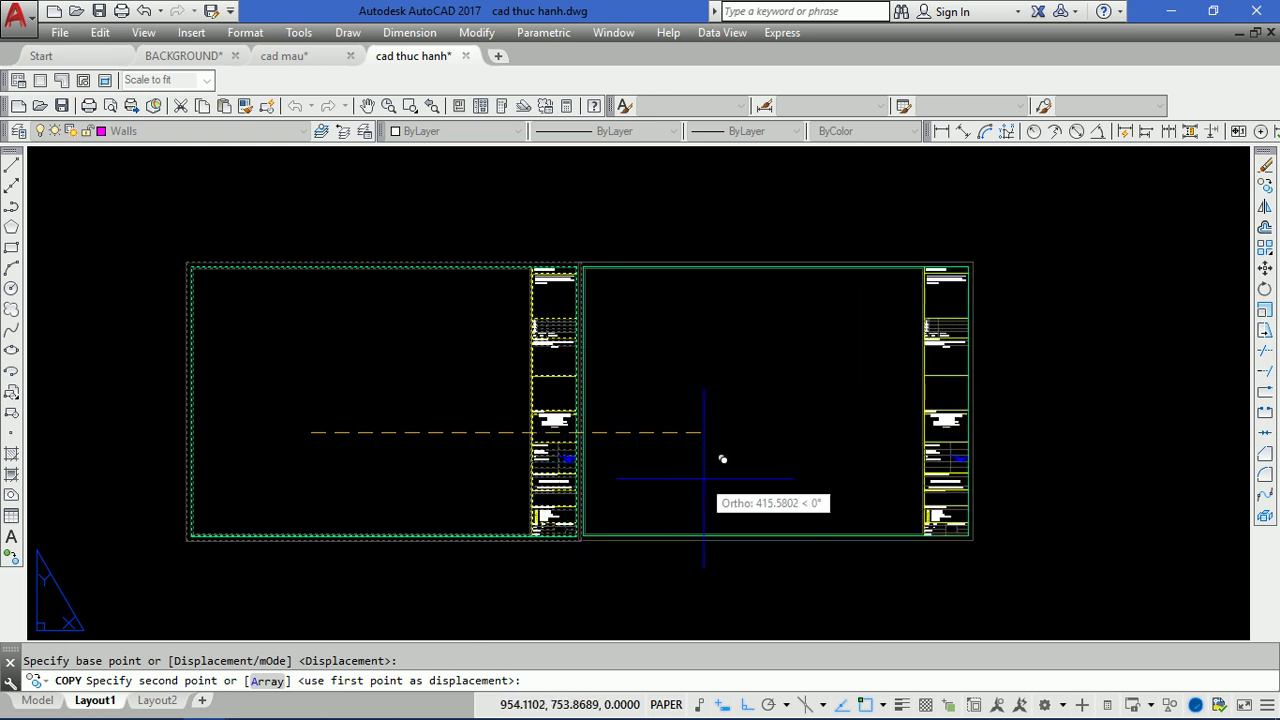
type("A")
key("Return")
type("4")
key("Return")
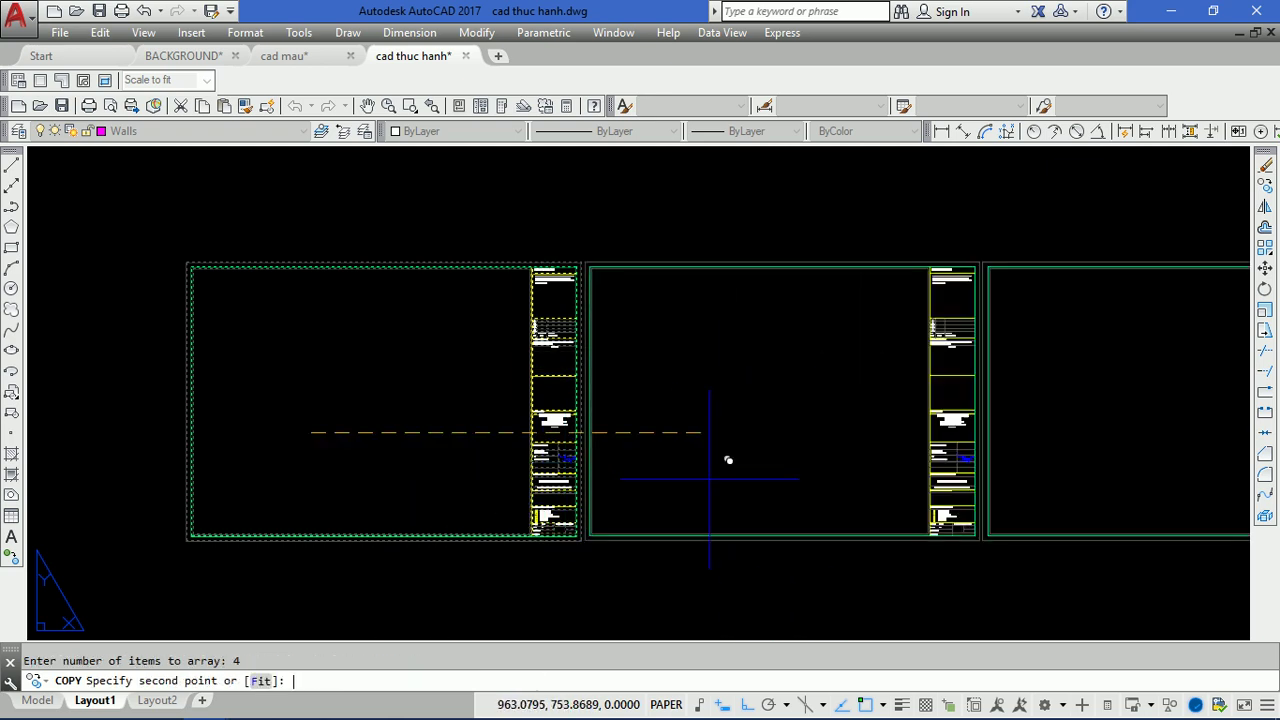
left_click(743, 429)
scroll(723, 449, "down", 3)
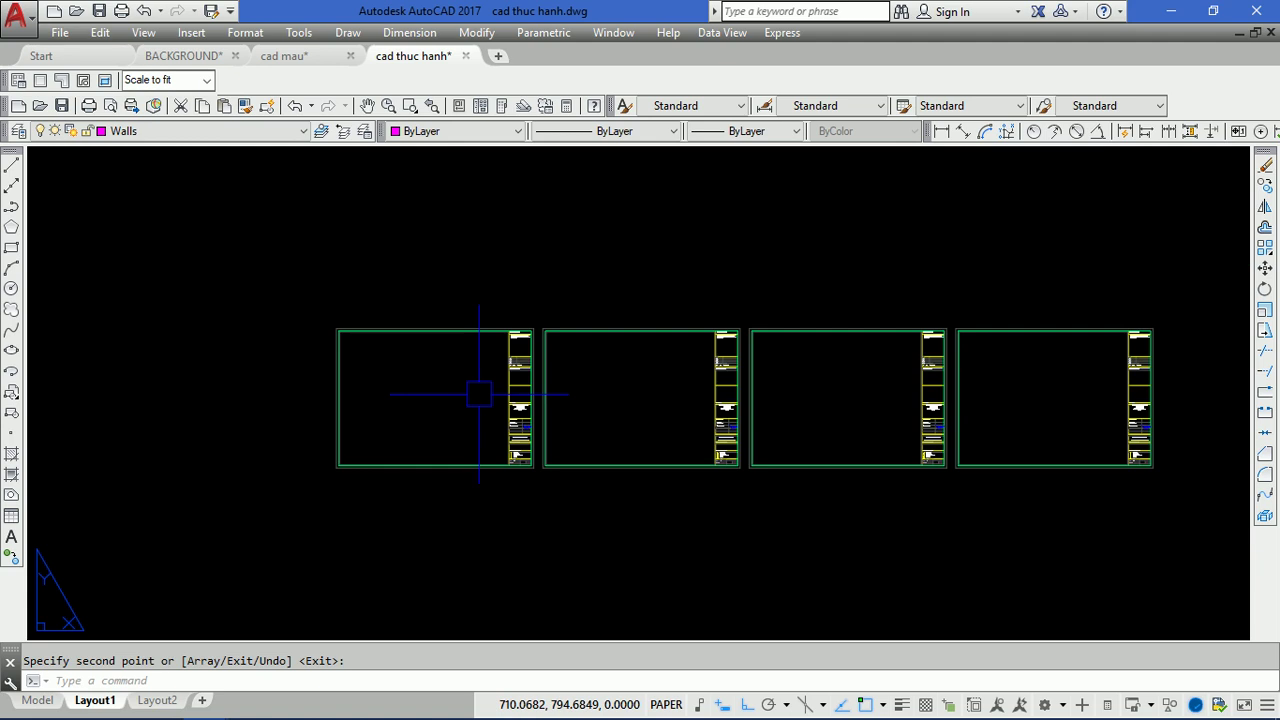
key("Return")
- Erase the three extra right-hand frames
left_click(1070, 470)
left_click(487, 211)
type("e")
key("Return")
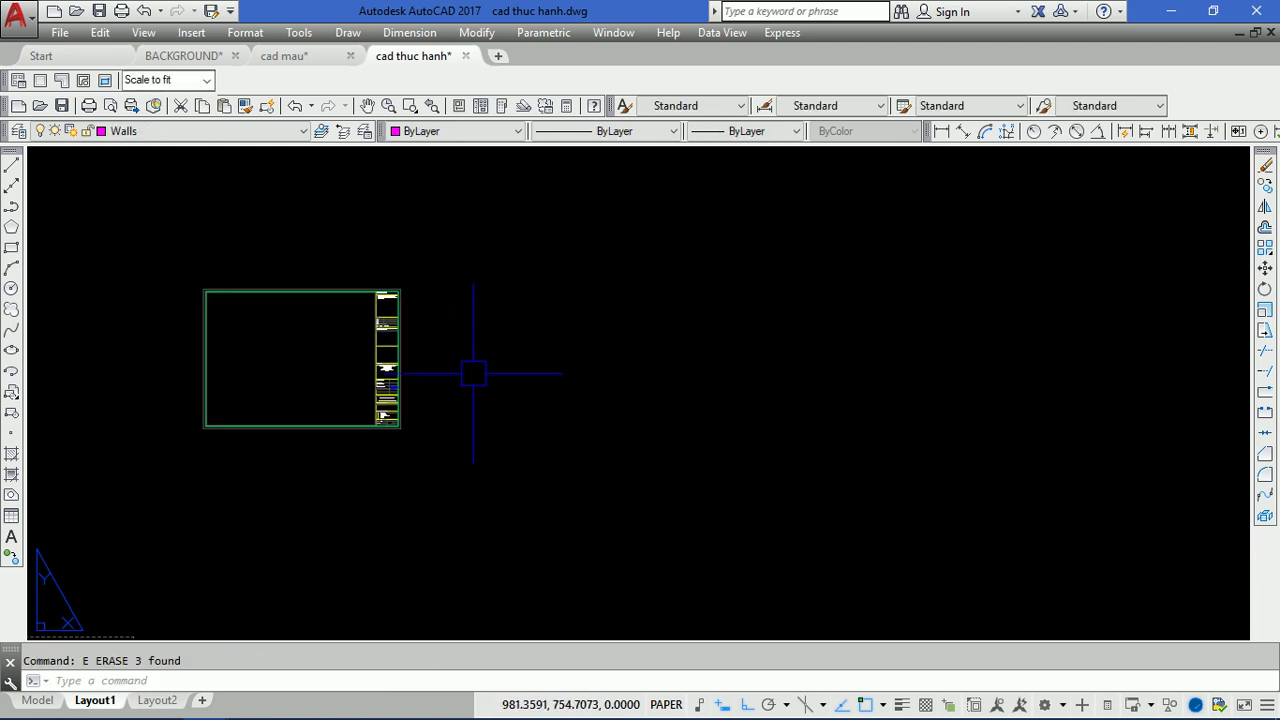
- Copy the remaining frame again as an evenly spaced 4-item array
type("o")
key("Return")
left_click(466, 471)
left_click(170, 155)
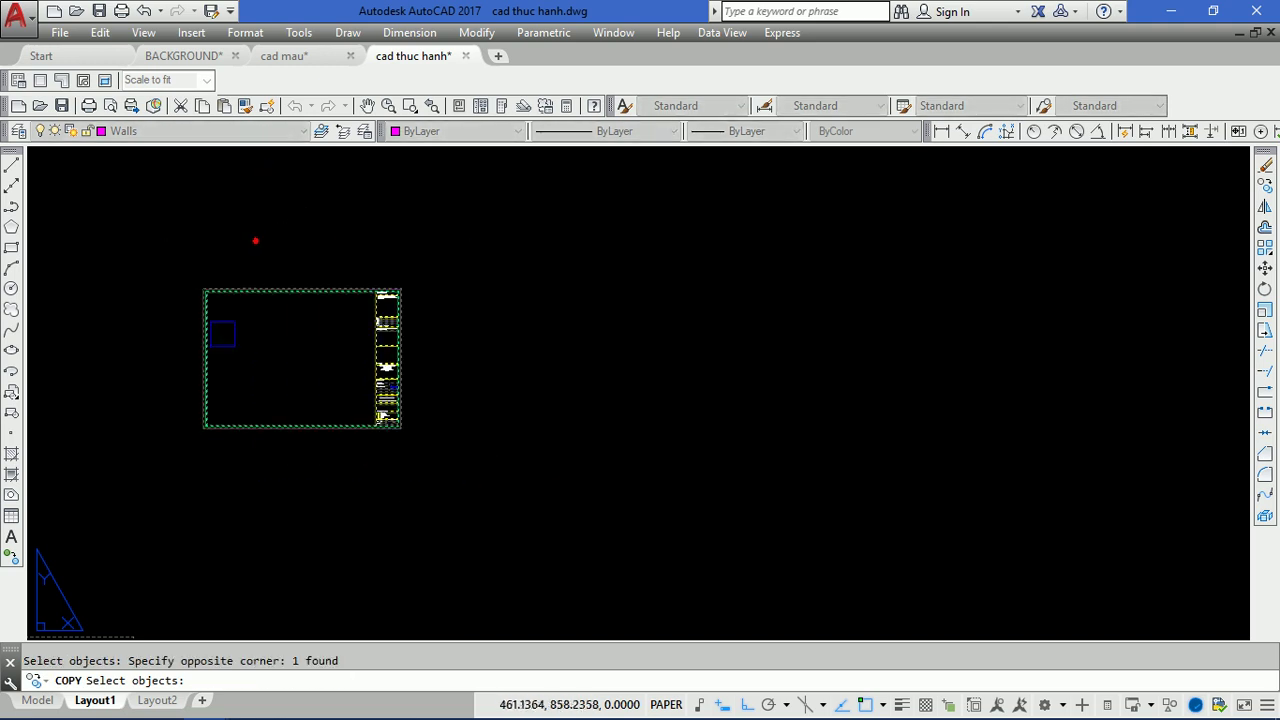
key("Return")
left_click(203, 428)
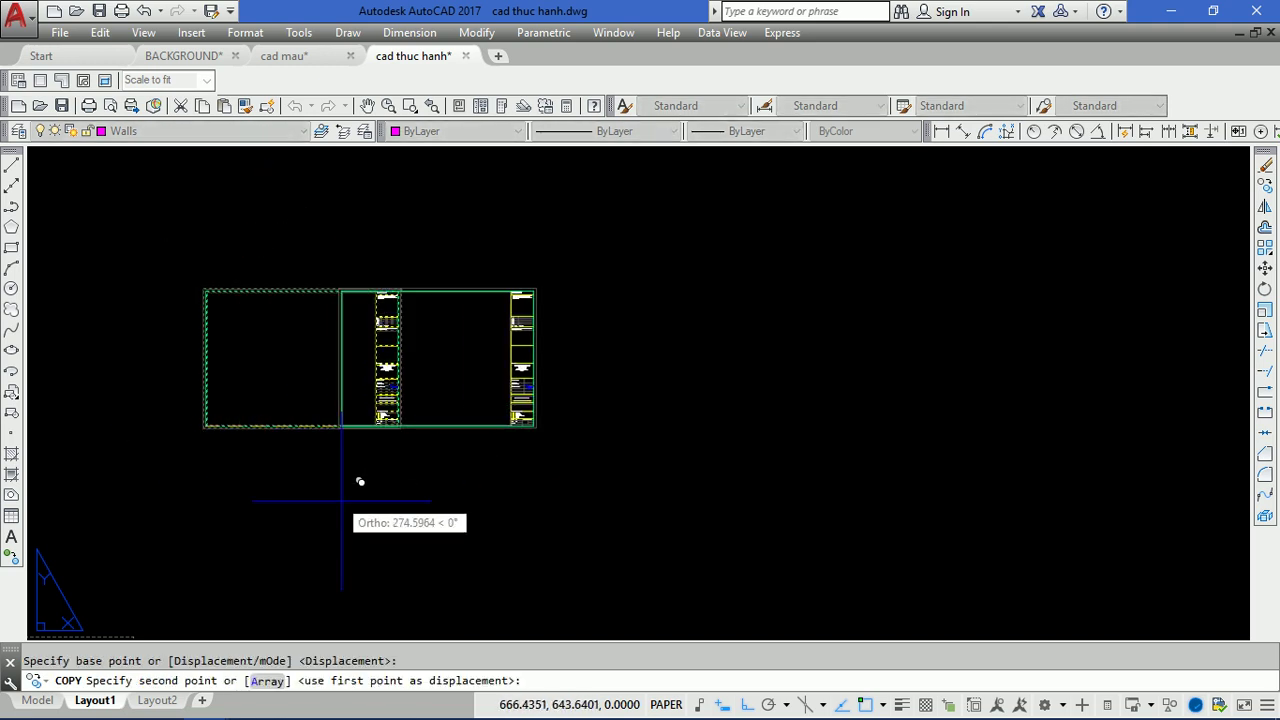
left_click(268, 680)
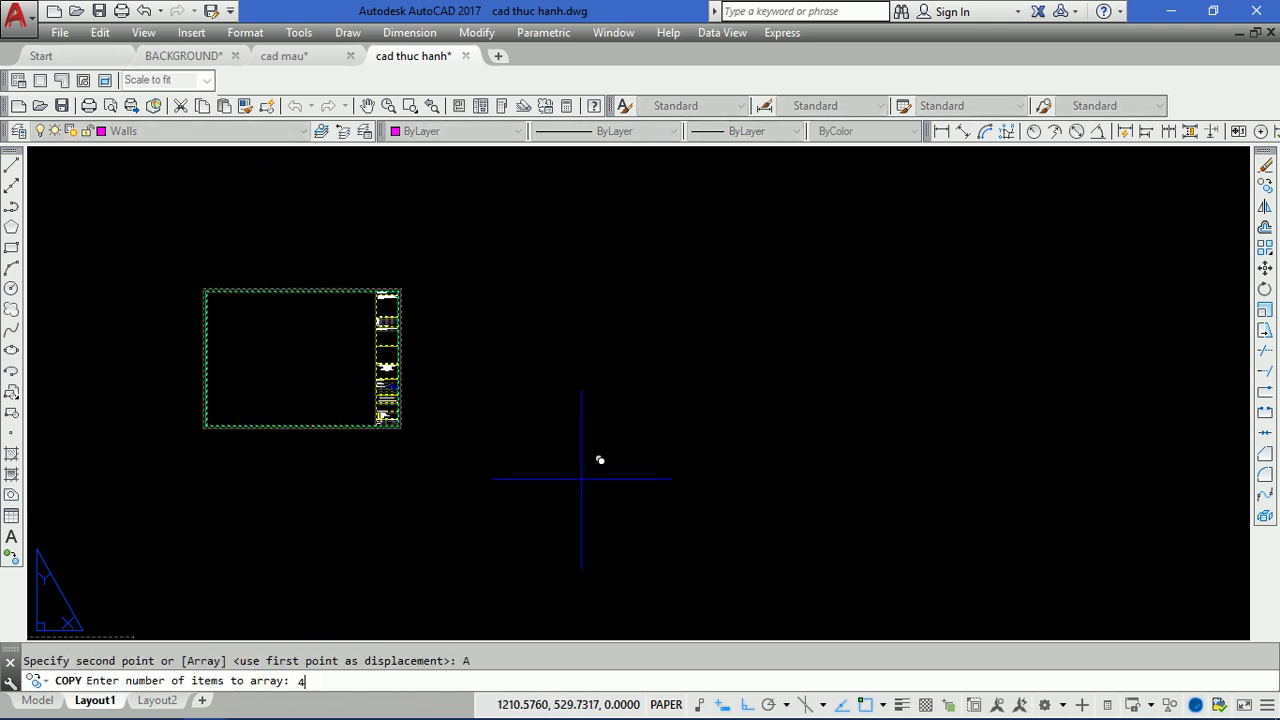
key("Return")
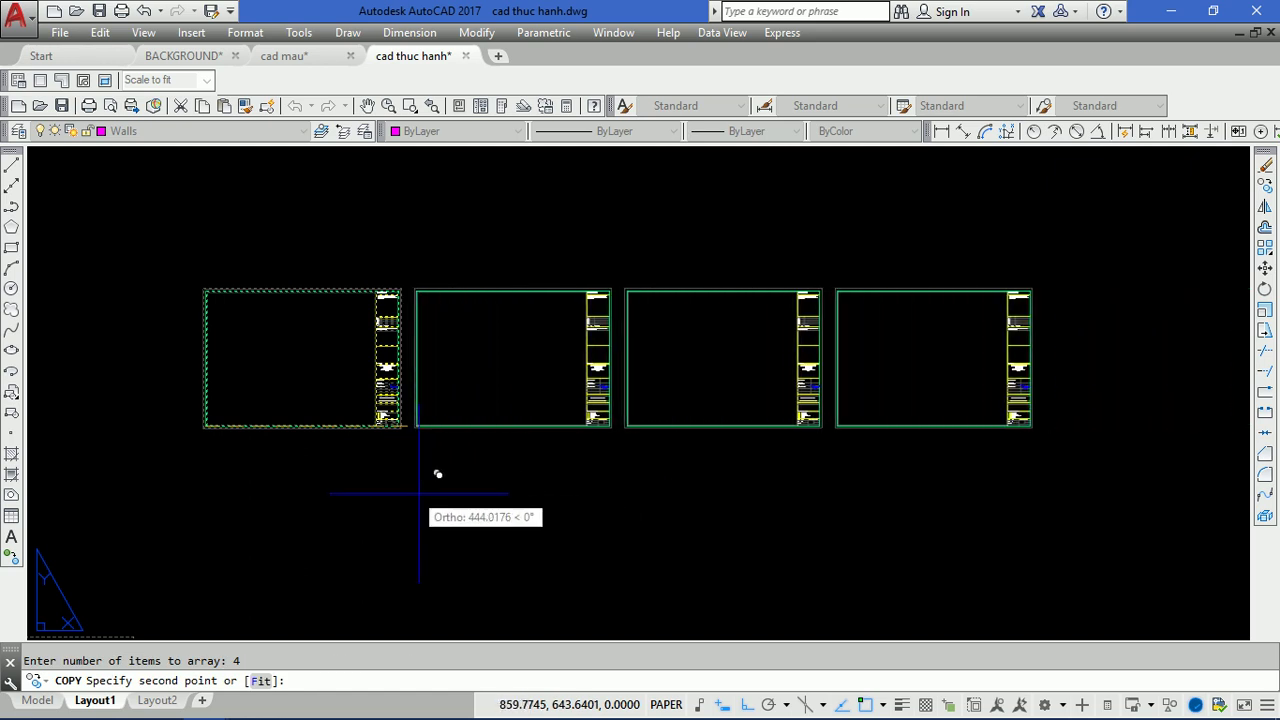
left_click(410, 490)
key("Return")
- Zoom to a window around the four frames
type("z")
key("Return")
left_click(194, 269)
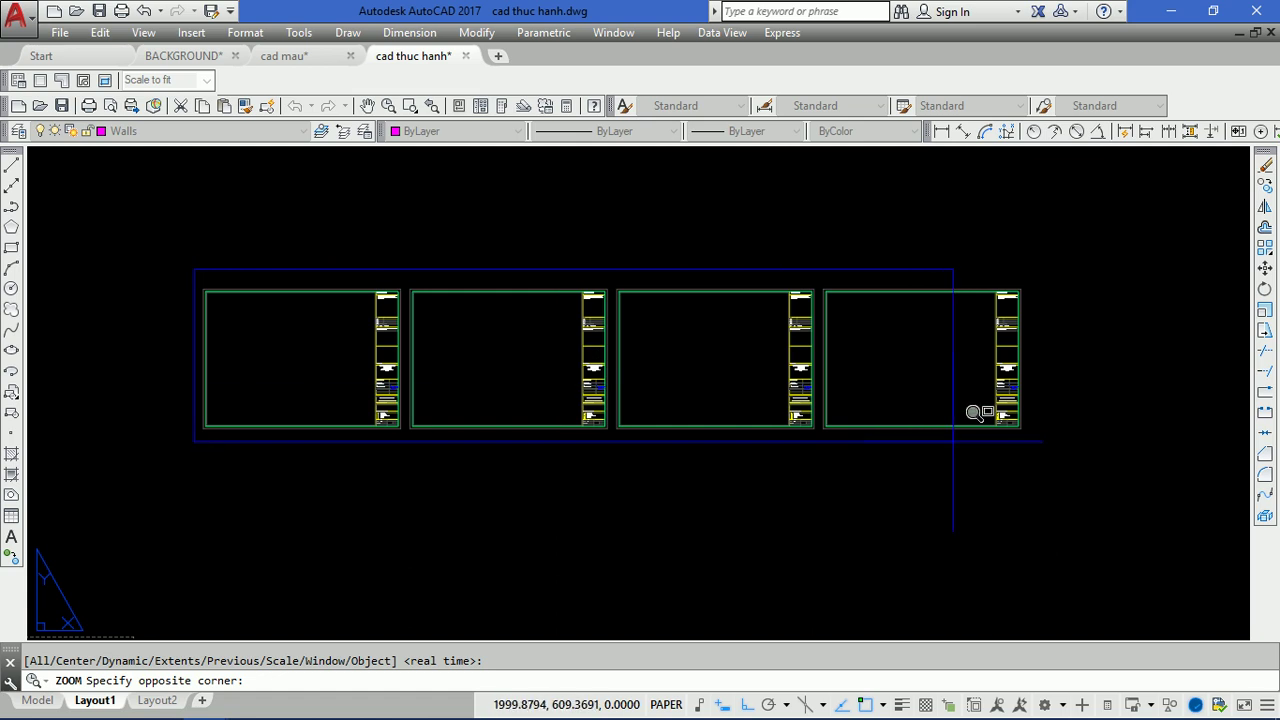
left_click(1034, 443)
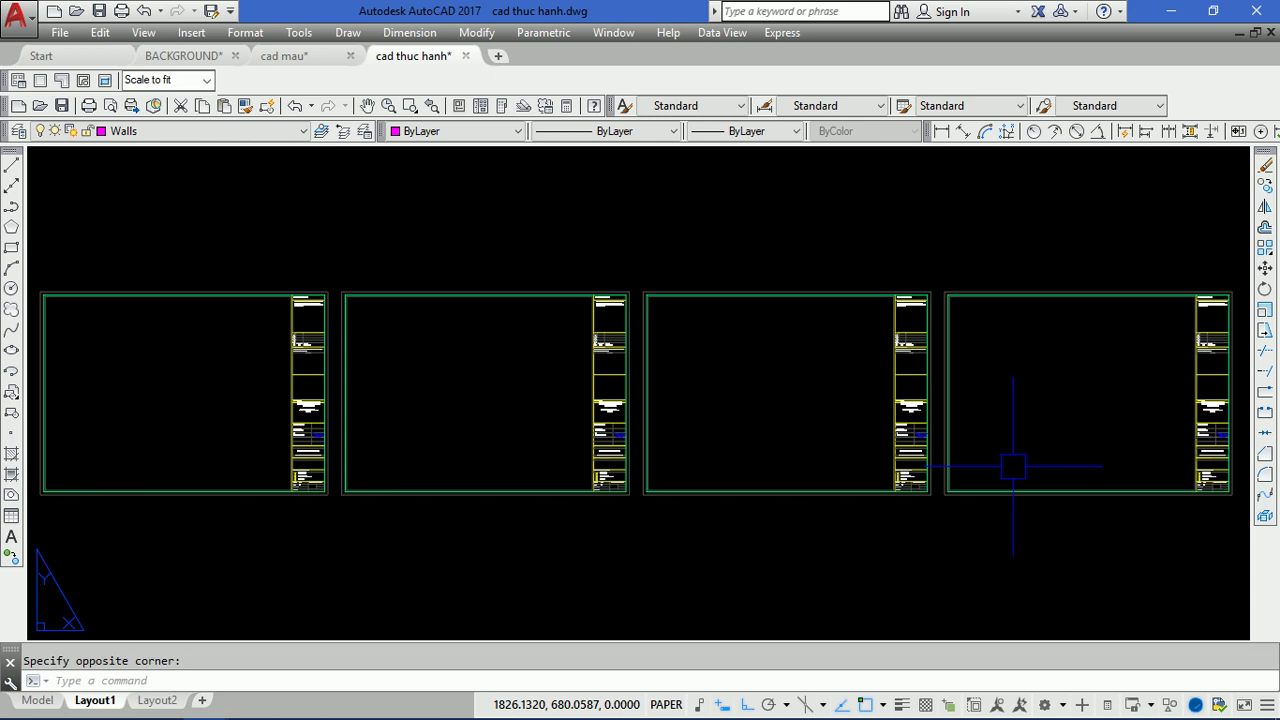
mouse_move(435, 500)
middle_mouse_down()
mouse_move(471, 517)
mouse_move(655, 530)
middle_mouse_up()
scroll(452, 355, "up", 3)
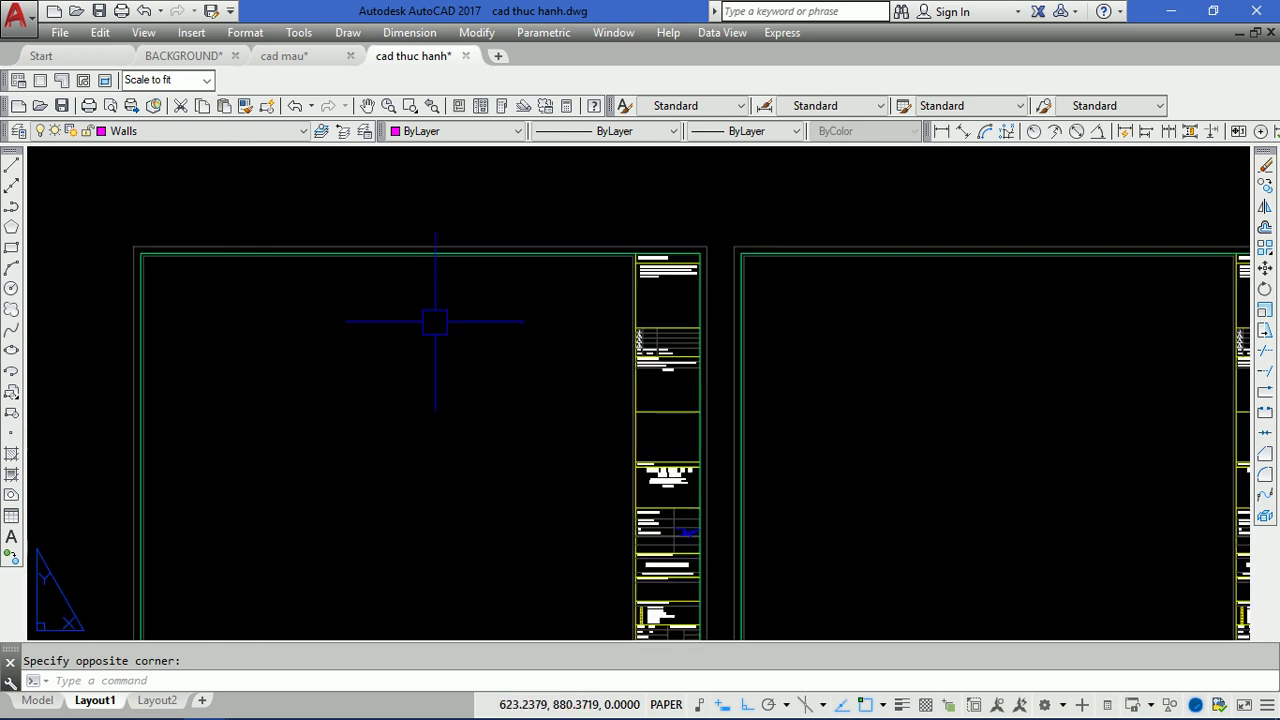
middle_click_drag(533, 354, 546, 294)
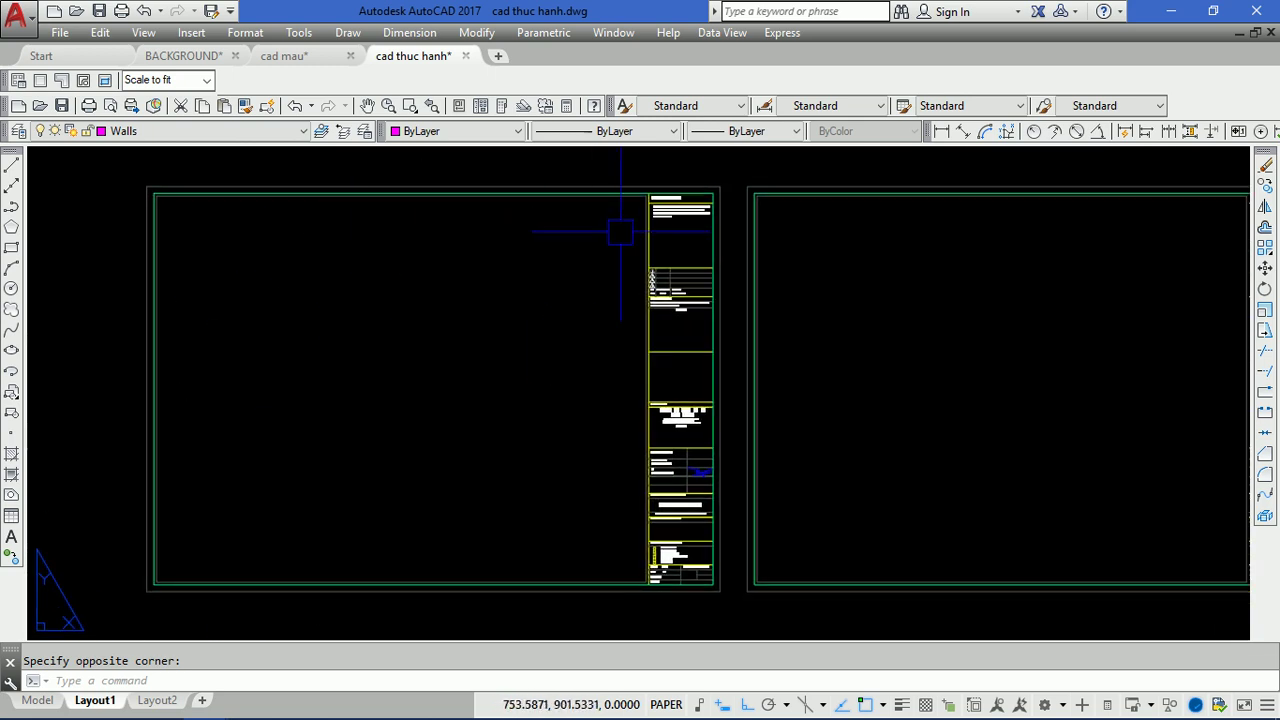
scroll(528, 354, "down", 3)
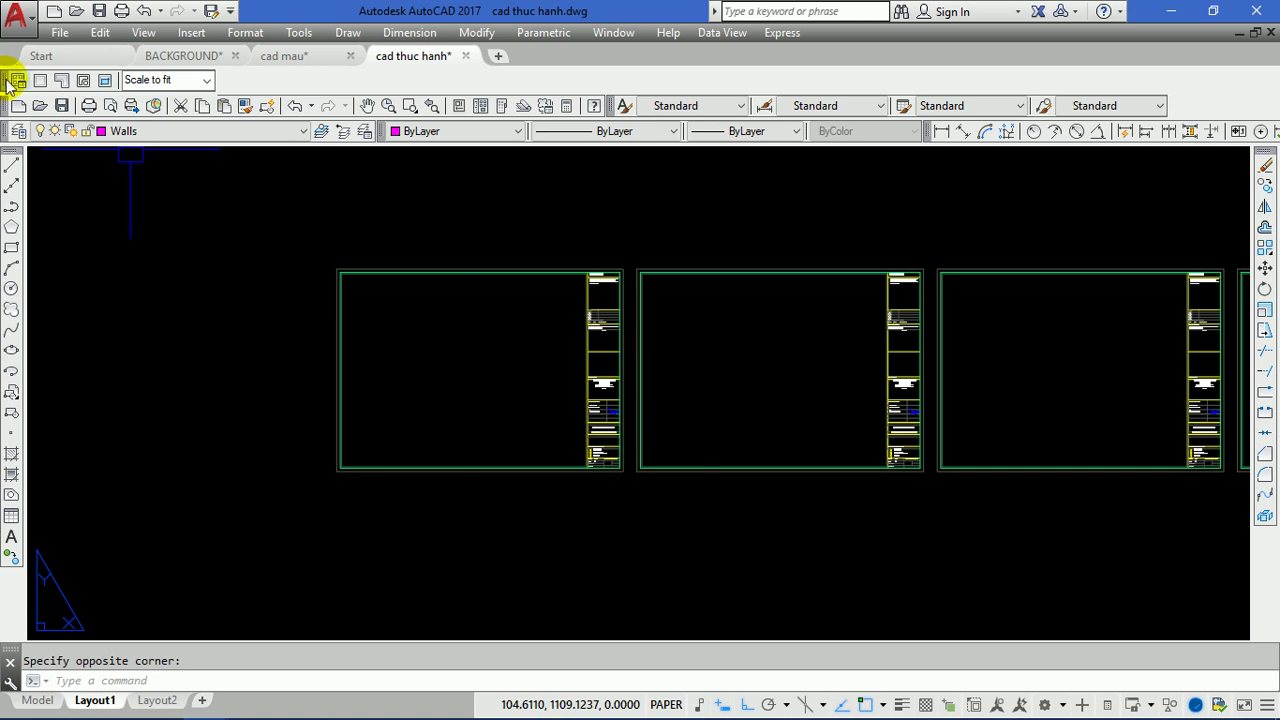
- Undock the Viewports toolbar and show it floating via Tools > Toolbars > AutoCAD
left_click_drag(5, 80, 1070, 75)
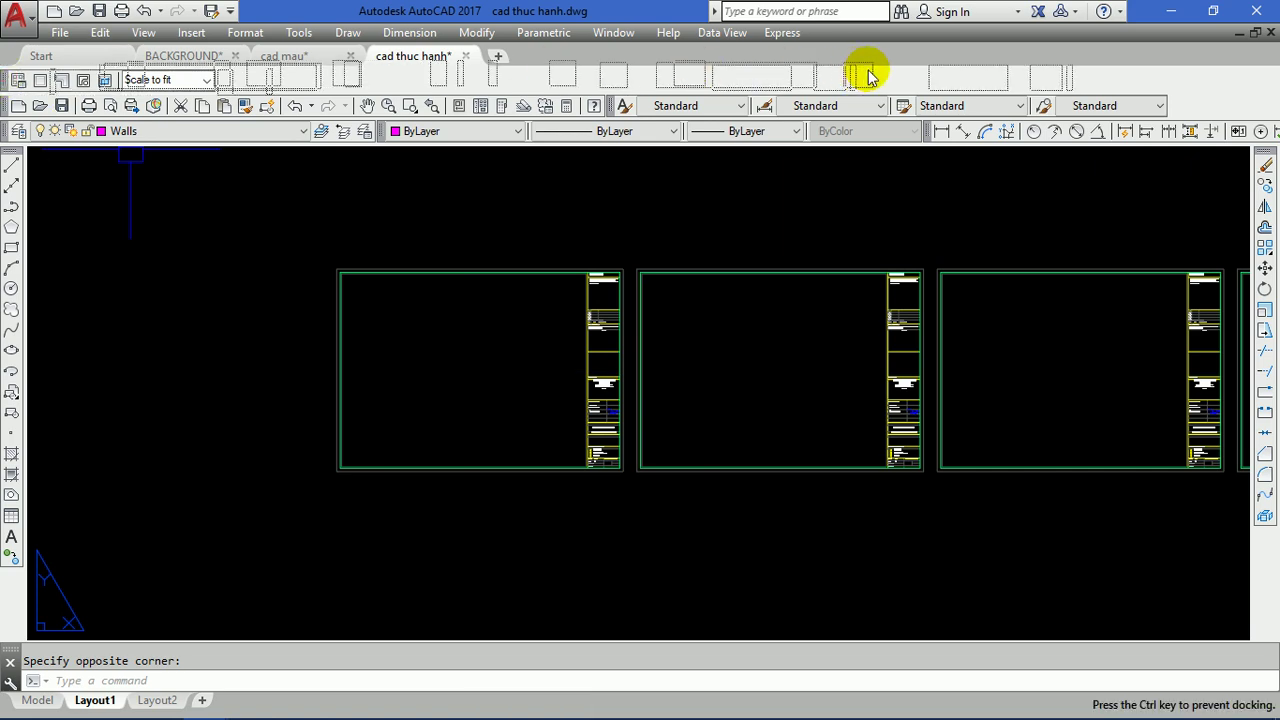
mouse_move(886, 78)
left_mouse_down()
mouse_move(922, 57)
mouse_move(1015, 49)
mouse_move(893, 80)
left_mouse_up()
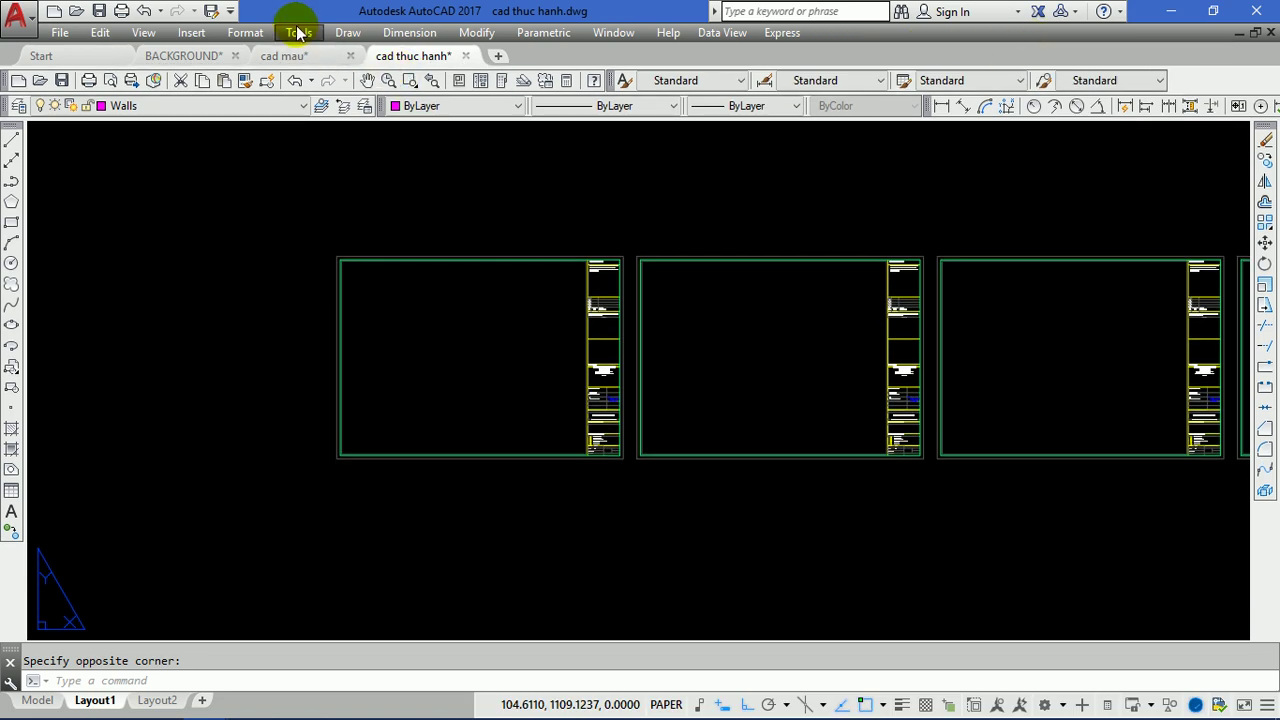
left_click(299, 32)
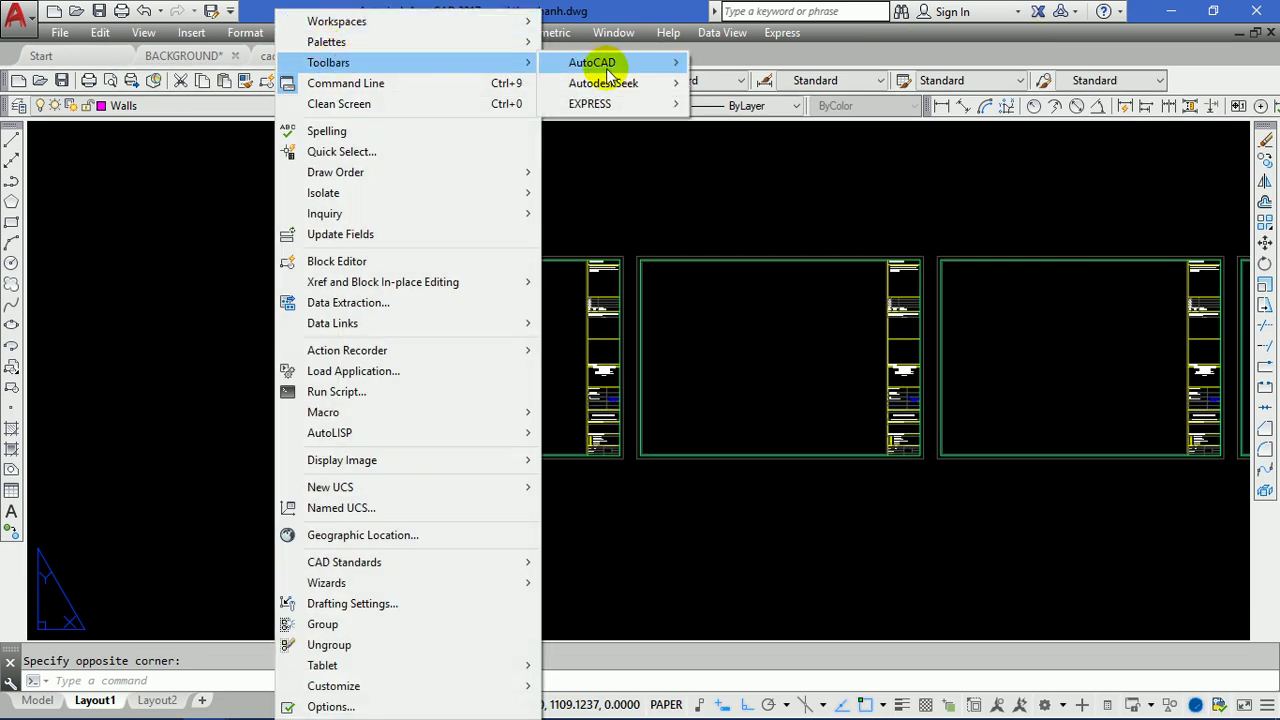
mouse_move(592, 62)
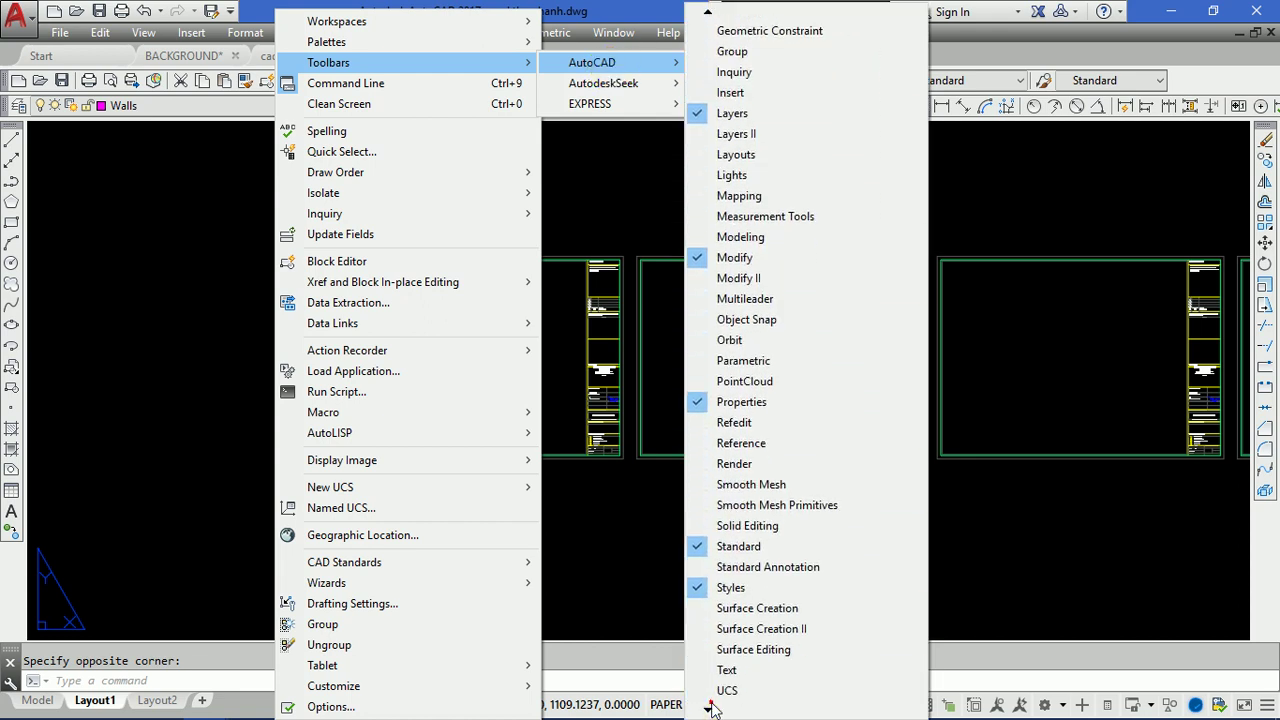
left_click(765, 651)
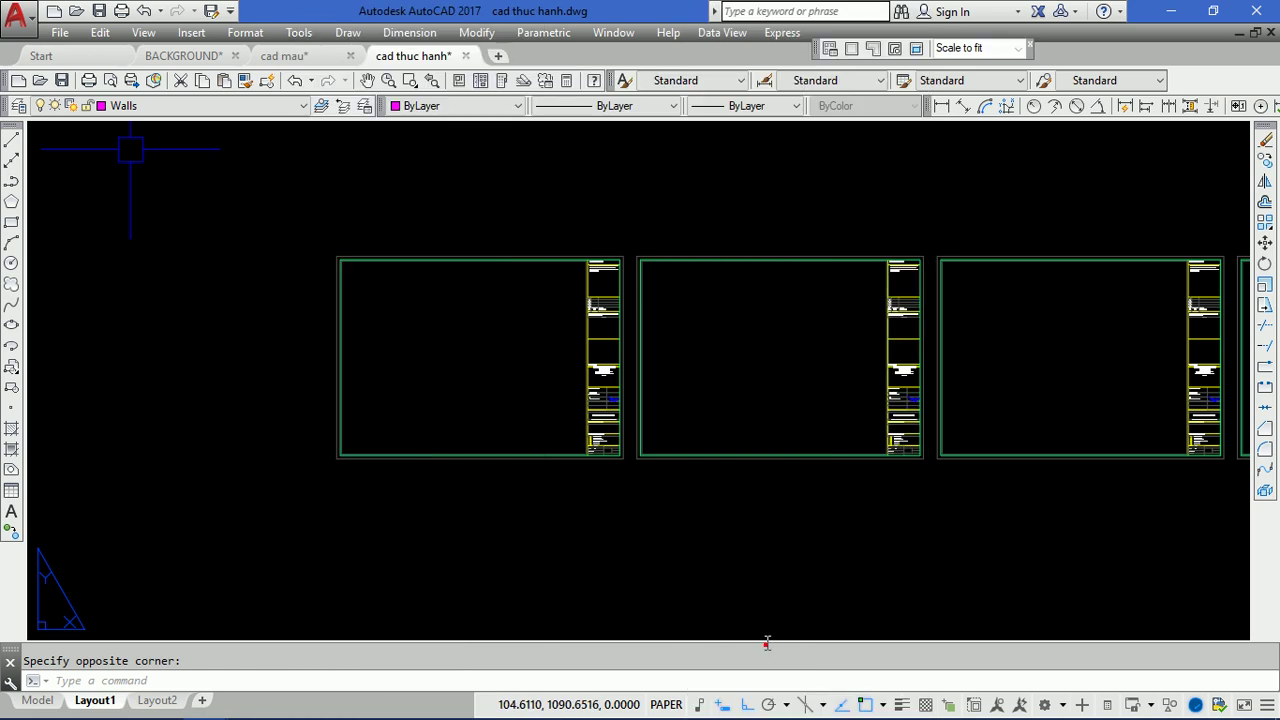
- Cancel the single-viewport command and make Defpoints the current layer
left_click(858, 48)
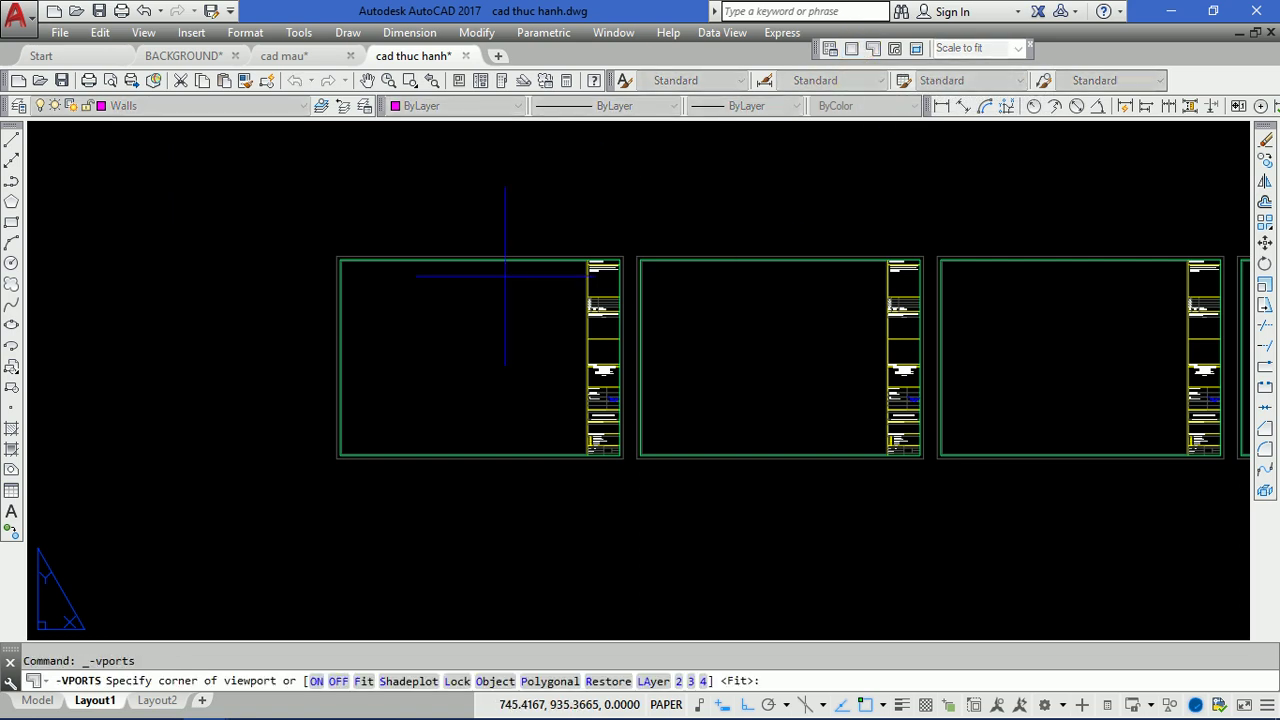
scroll(341, 300, "up", 3)
scroll(320, 286, "up", 3)
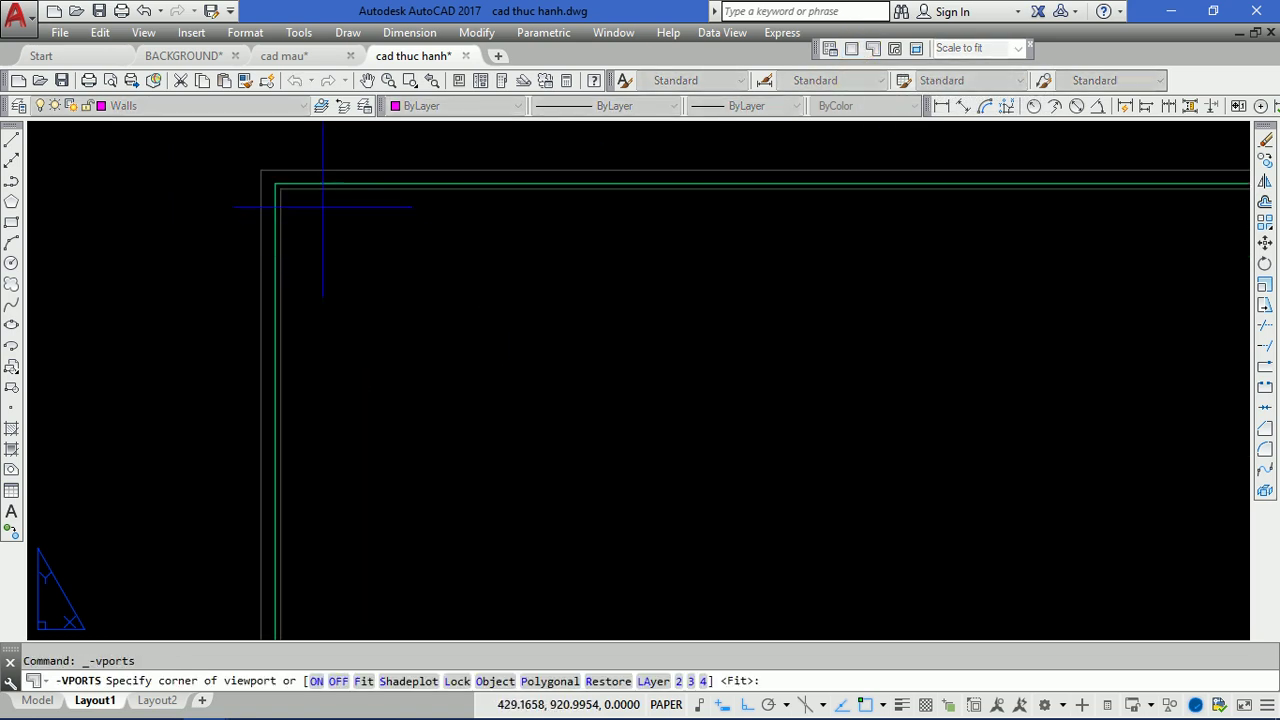
left_click(88, 106)
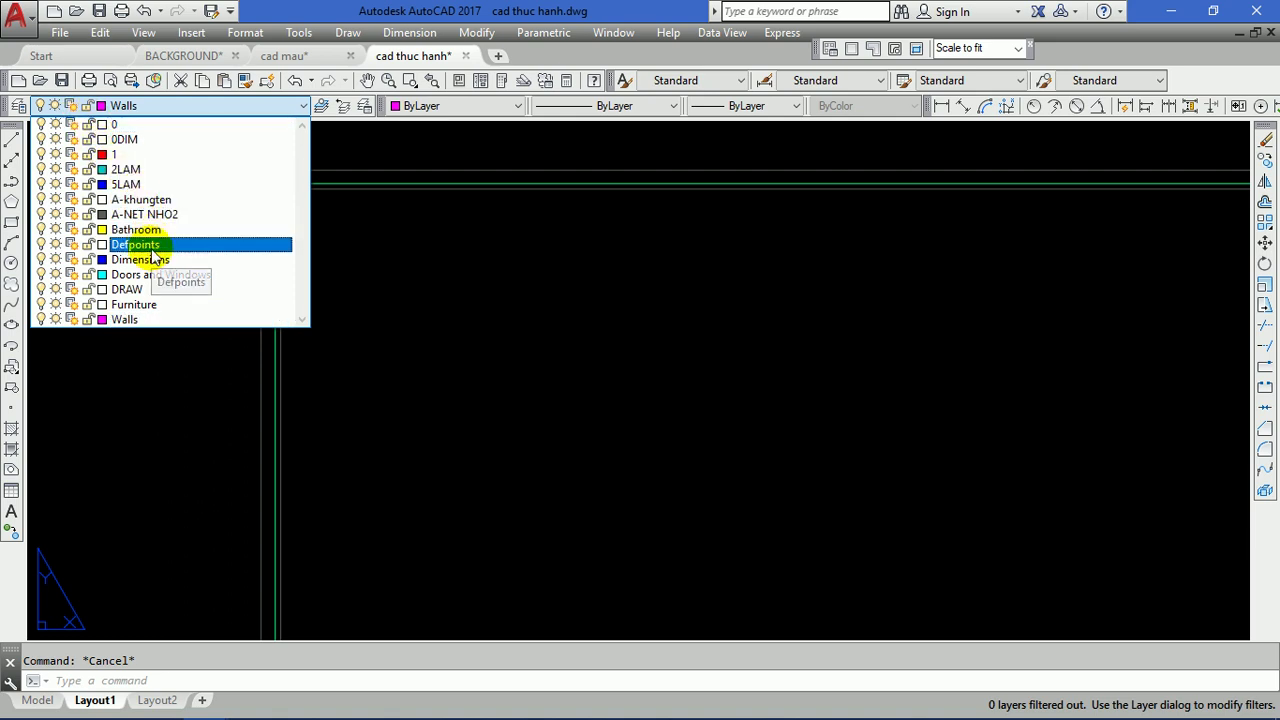
left_click(150, 248)
- Start the MVIEW command with MV on Layout1
scroll(429, 337, "down", 2)
type("MV")
key("Return")
scroll(349, 257, "up", 3)
- Draw a viewport corner to corner inside the first sheet frame
scroll(360, 264, "up", 2)
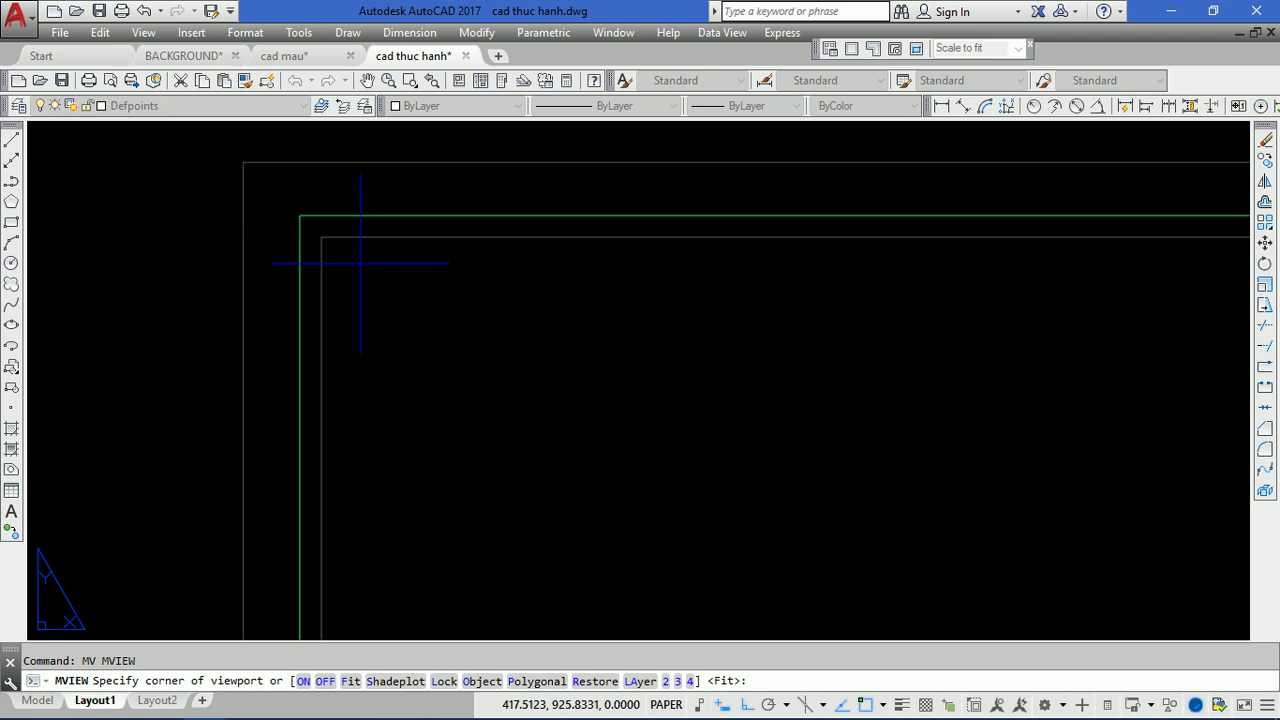
left_click(321, 237)
scroll(414, 209, "down", 4)
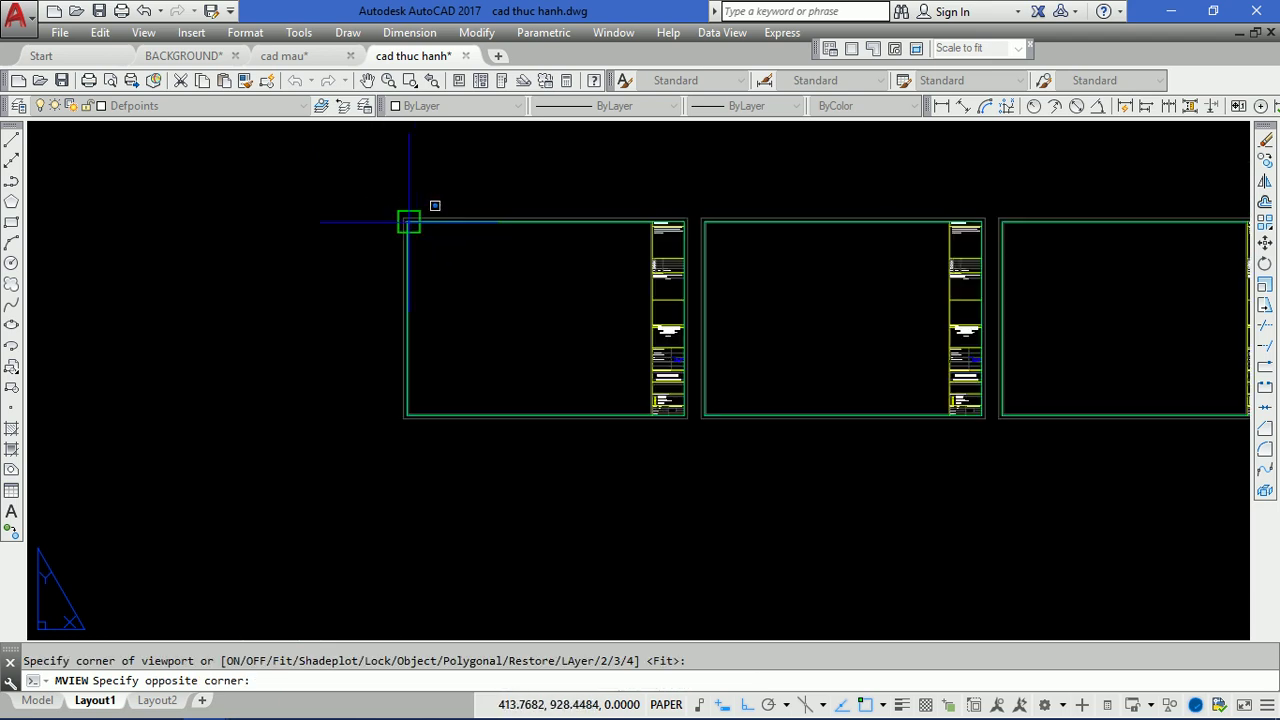
scroll(648, 272, "up", 2)
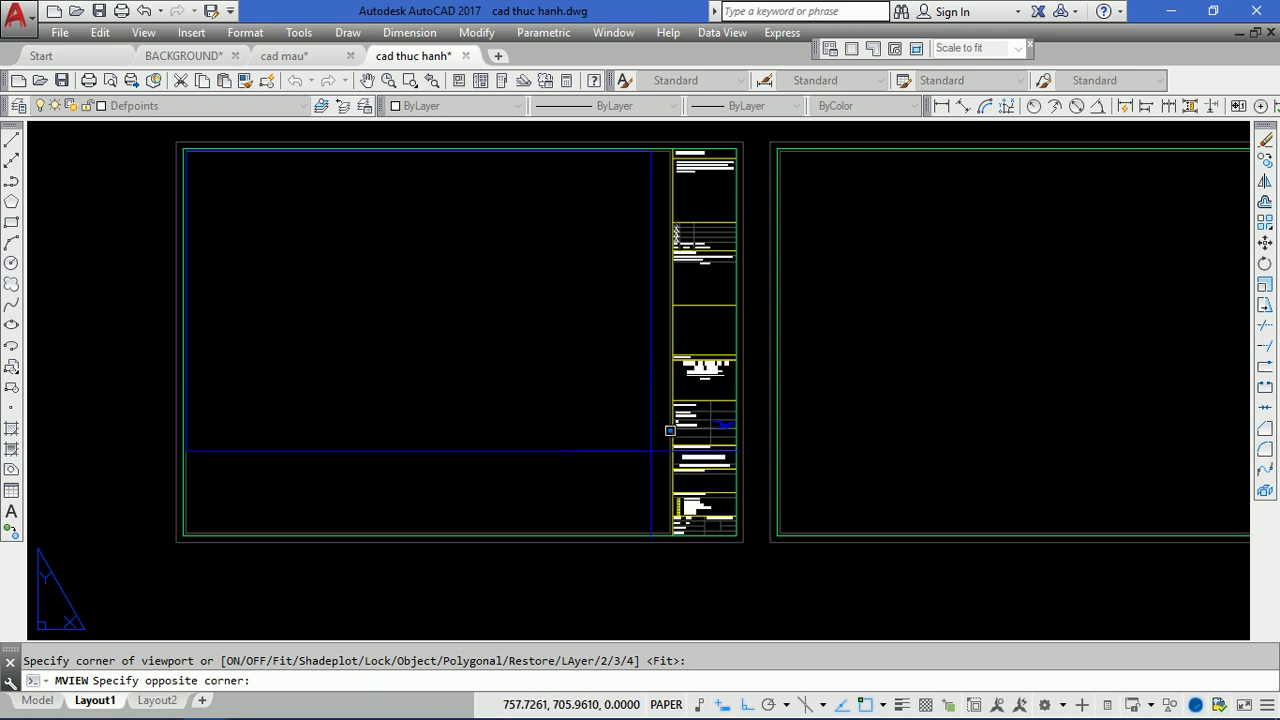
scroll(661, 515, "up", 5)
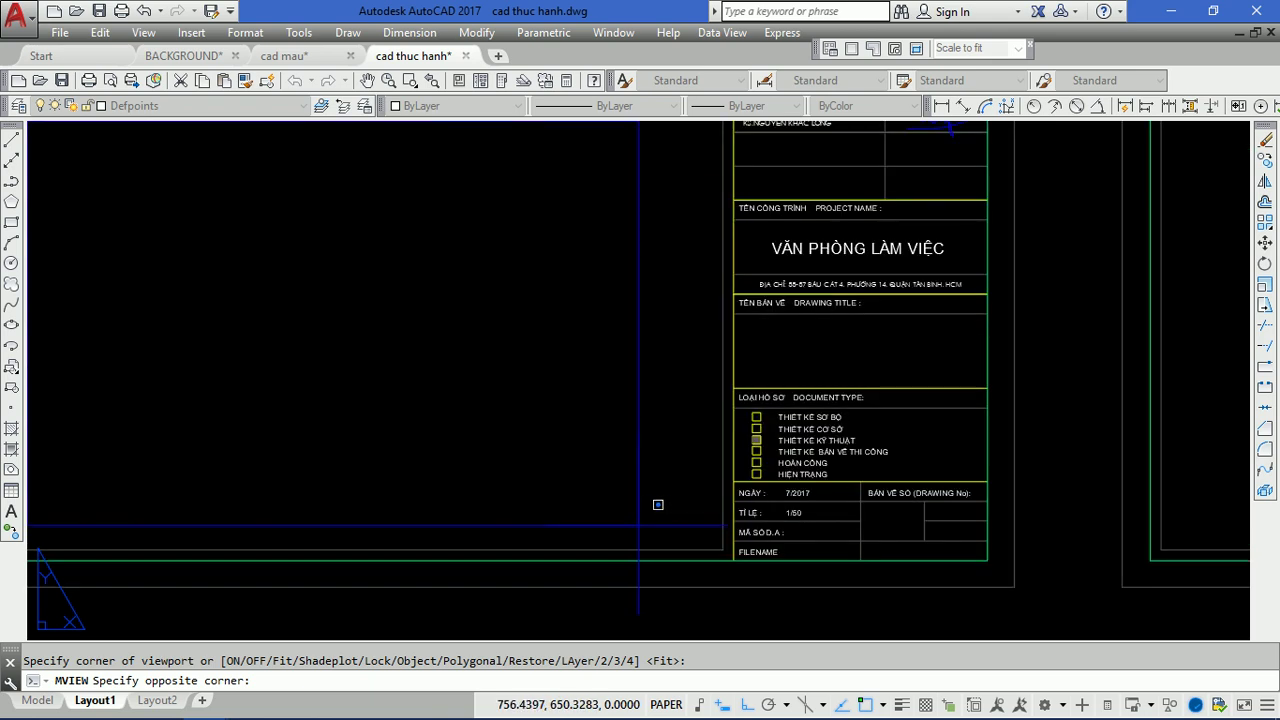
left_click(722, 550)
scroll(720, 583, "down", 5)
- Add viewports filling the next two empty title-block frames
middle_click_drag(840, 455, 371, 443)
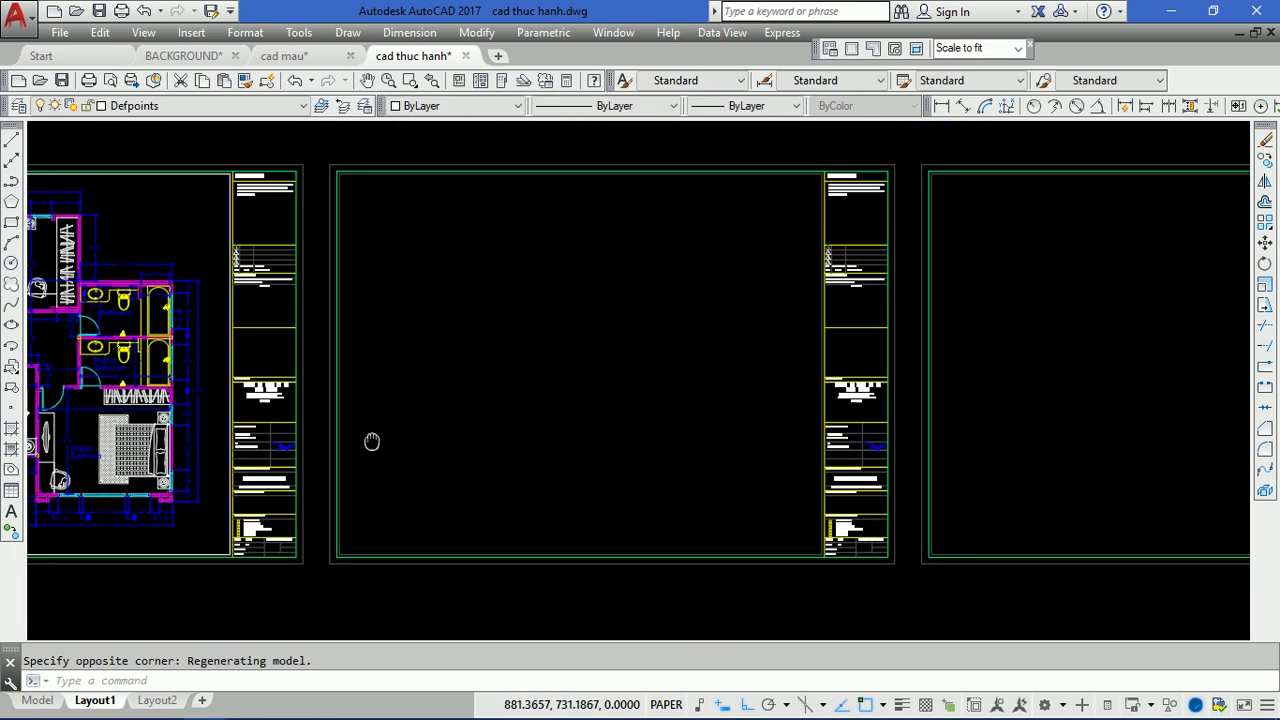
key("Return")
left_click(322, 178)
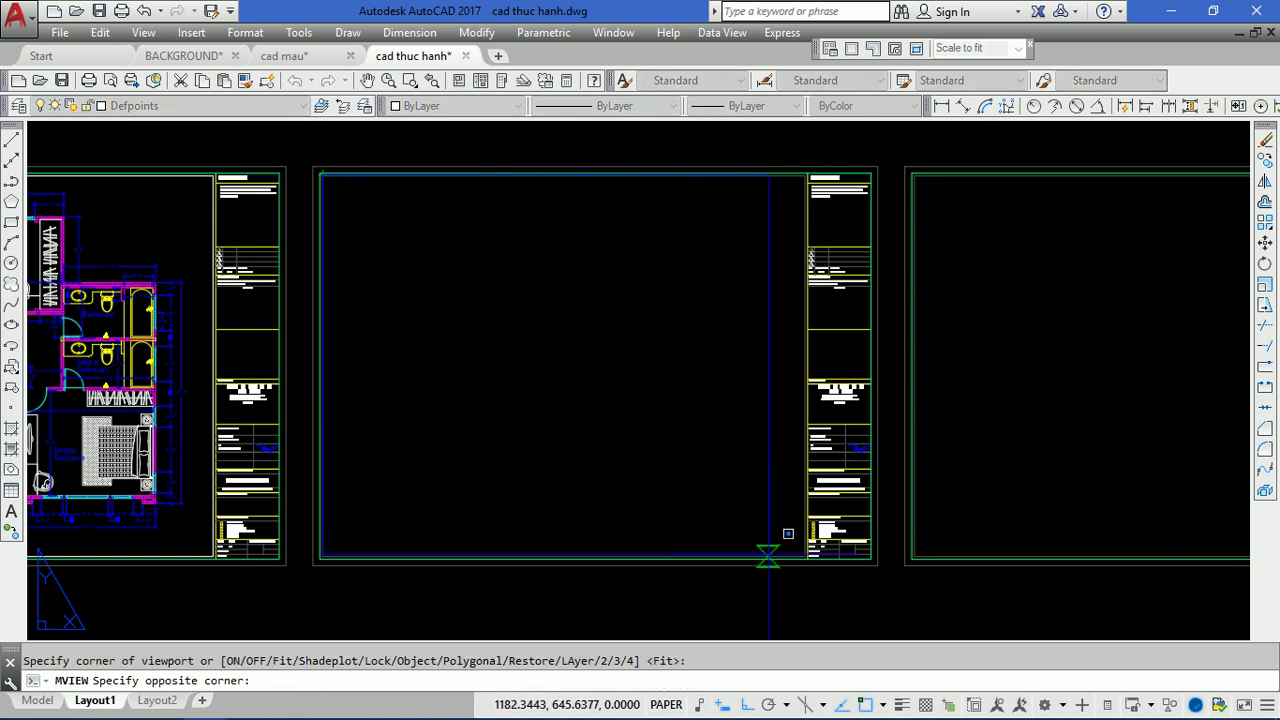
left_click(805, 555)
mouse_move(418, 393)
middle_mouse_down()
mouse_move(530, 415)
mouse_move(455, 432)
middle_mouse_up()
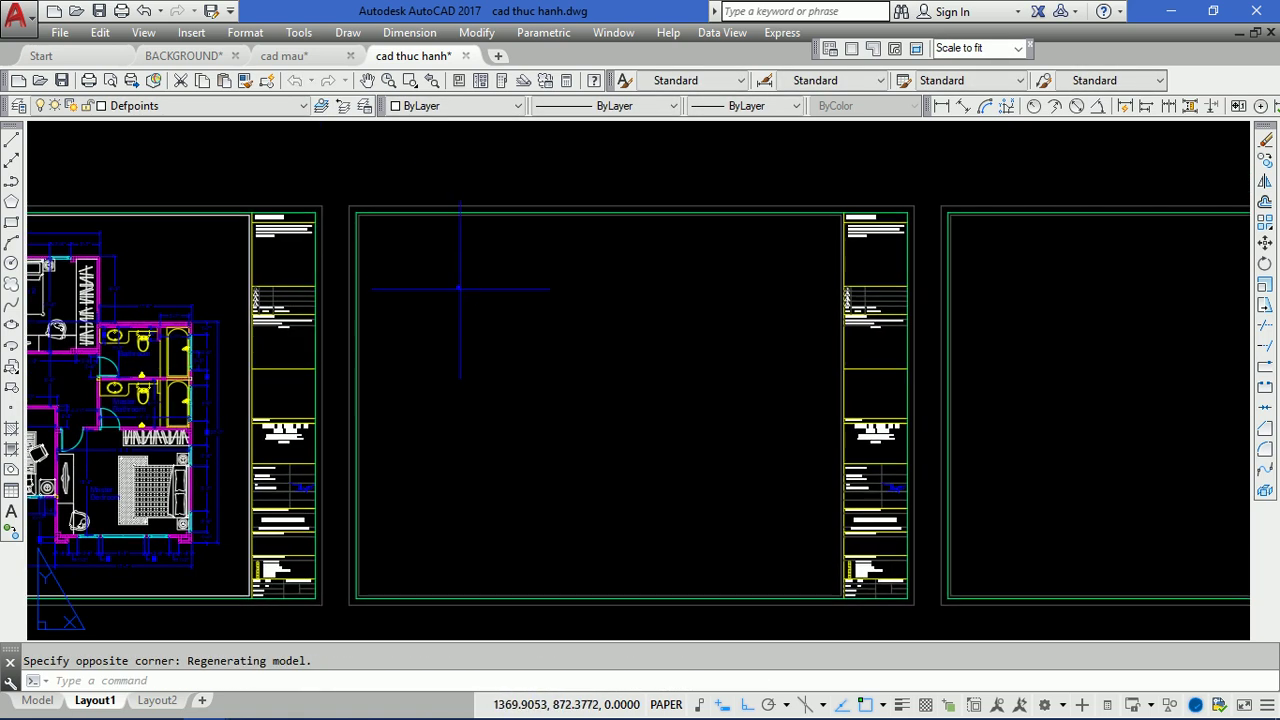
key("Return")
left_click(354, 221)
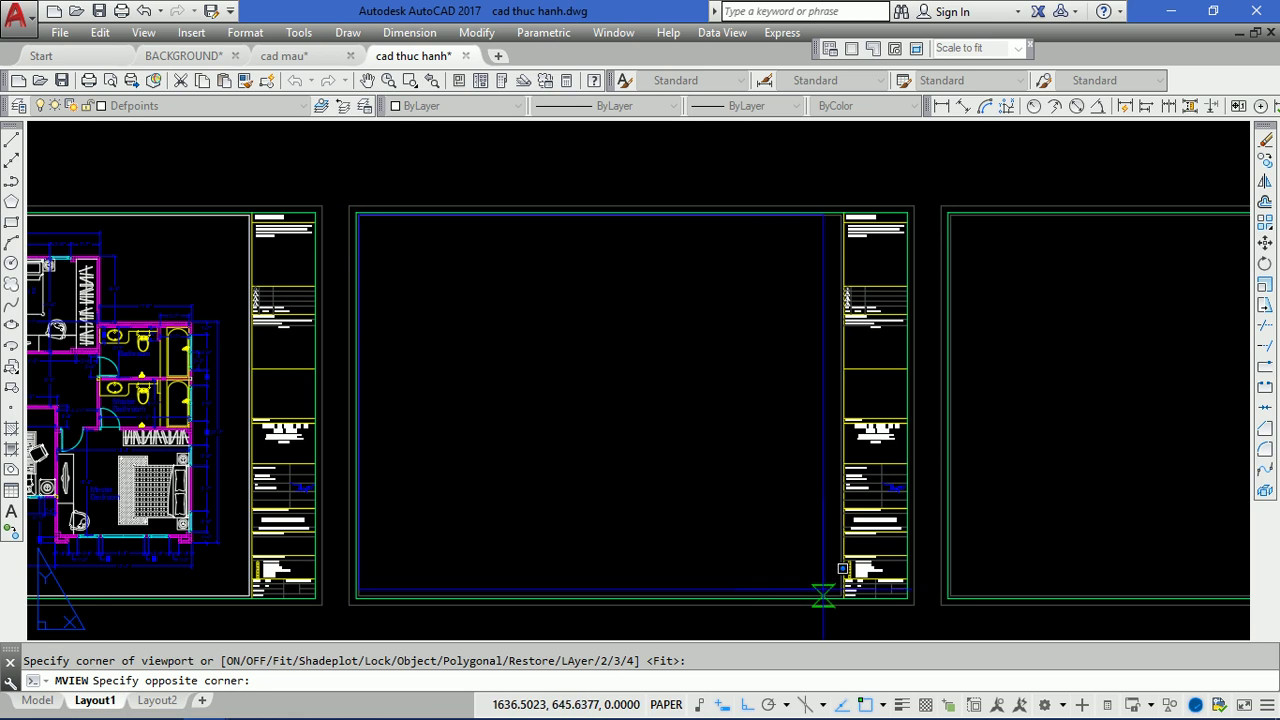
scroll(840, 594, "up", 3)
left_click(854, 594)
scroll(854, 594, "down", 5)
- Add a viewport inside the last frame and recentre the four frames
key("Return")
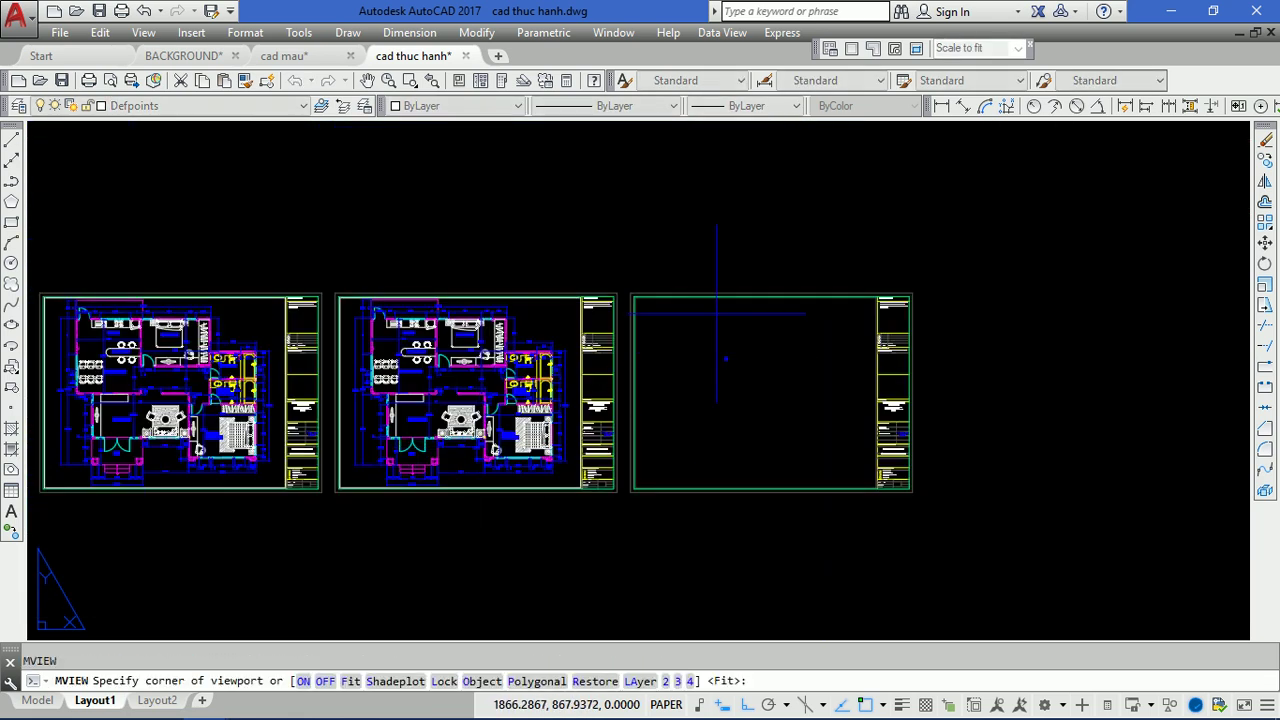
scroll(651, 285, "up", 4)
scroll(580, 300, "up", 3)
left_click(568, 306)
scroll(568, 306, "down", 4)
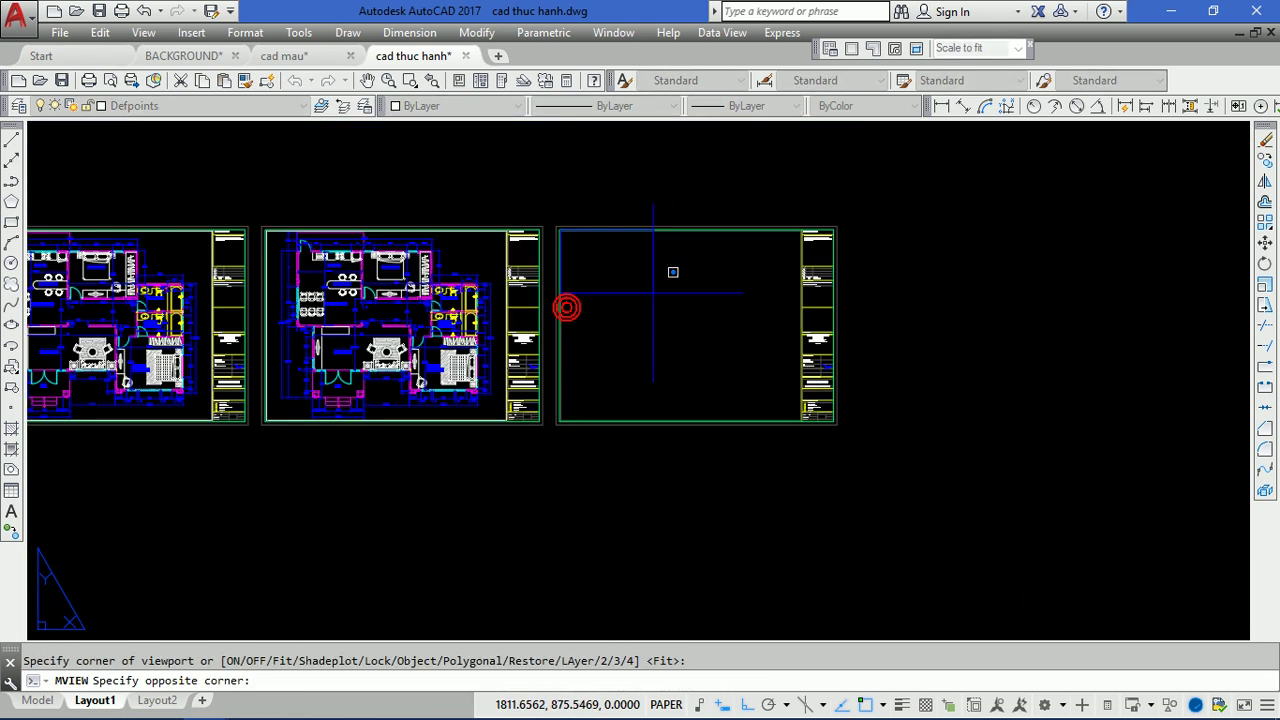
scroll(789, 366, "up", 4)
left_click(917, 533)
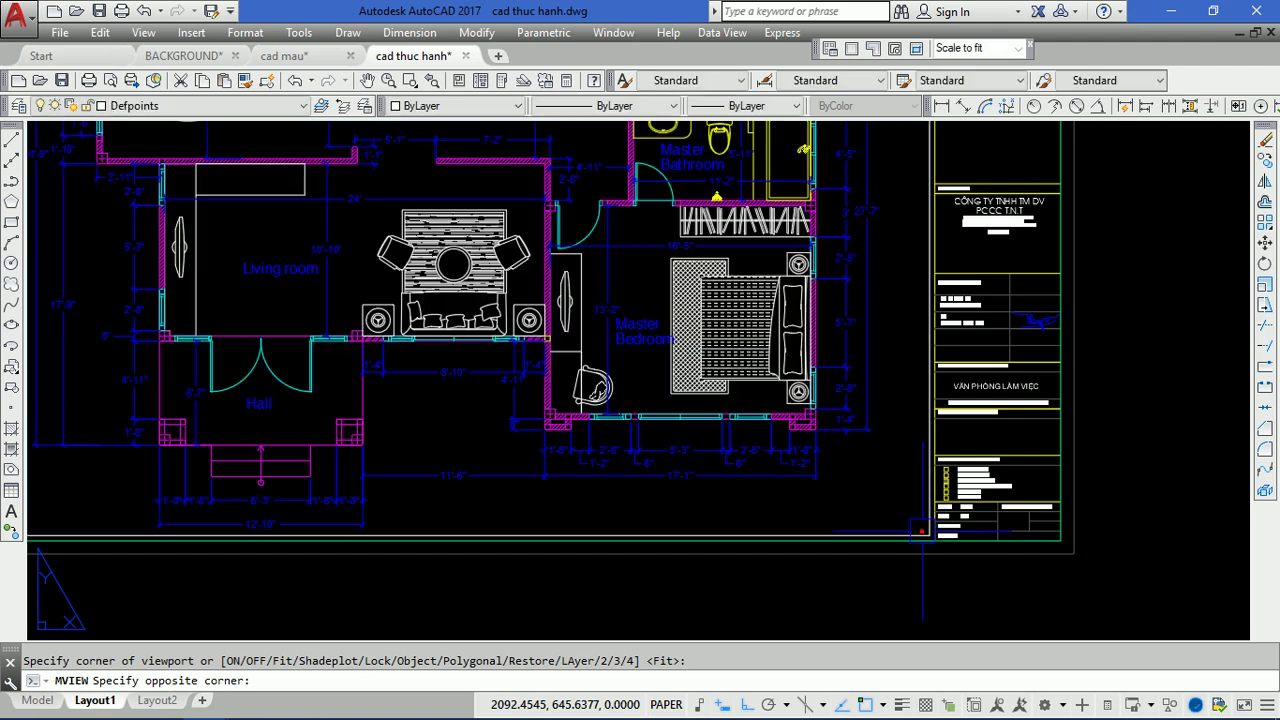
scroll(700, 450, "down", 5)
scroll(675, 450, "down", 2)
scroll(672, 430, "up", 2)
middle_click_drag(672, 430, 686, 366)
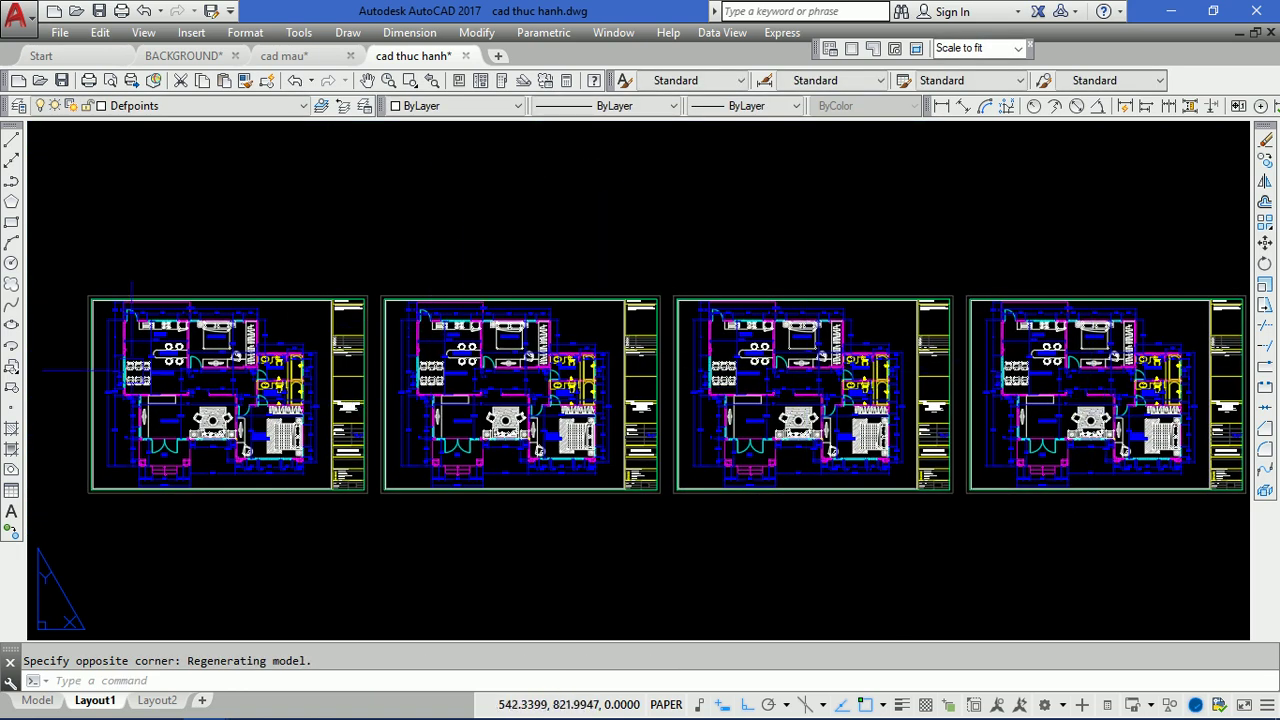
scroll(130, 371, "up", 3)
- Inside the left viewport, Zoom Window so the floor plan fills it
scroll(370, 480, "down", 1)
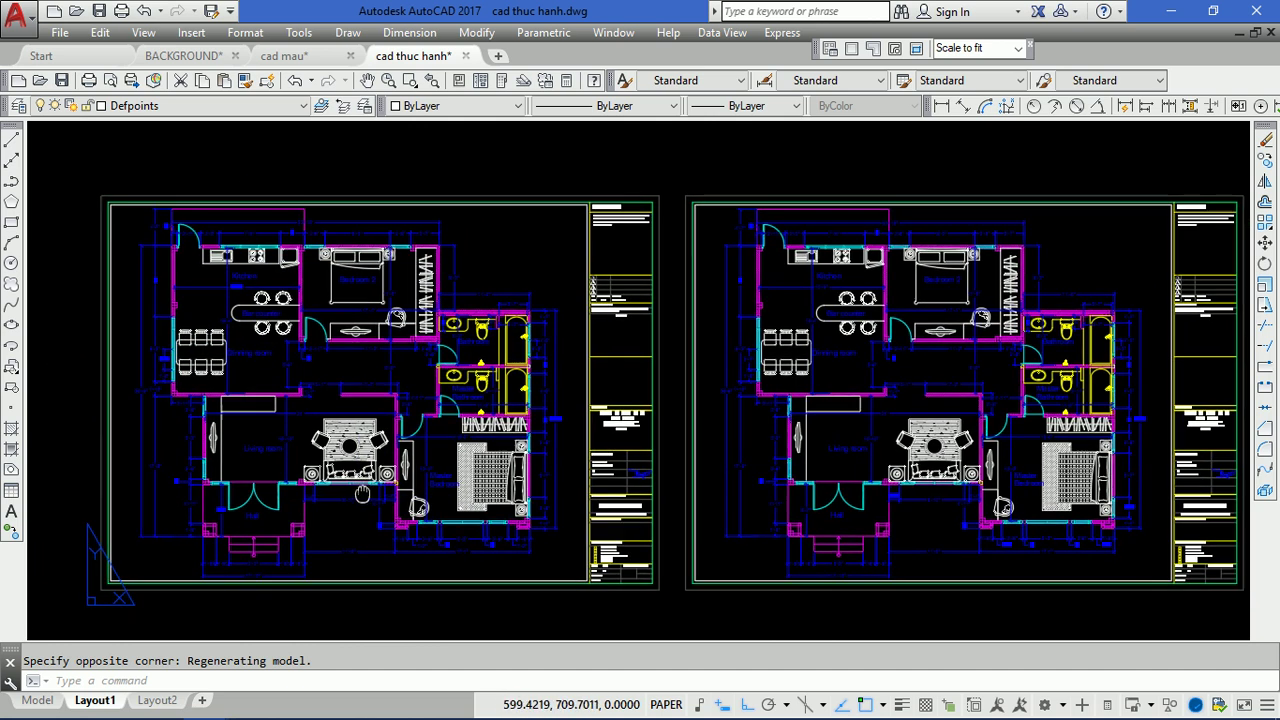
scroll(240, 350, "up", 4)
scroll(300, 370, "down", 3)
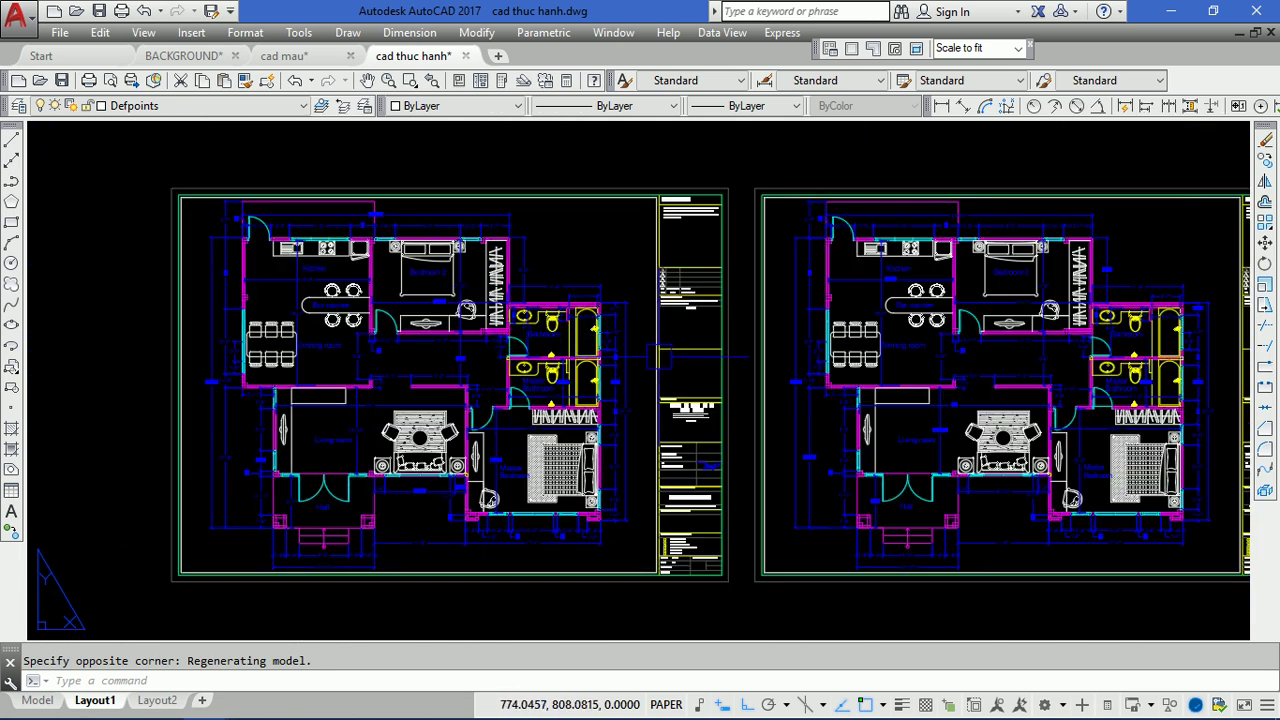
middle_click_drag(400, 380, 382, 390)
middle_click_drag(441, 282, 465, 270)
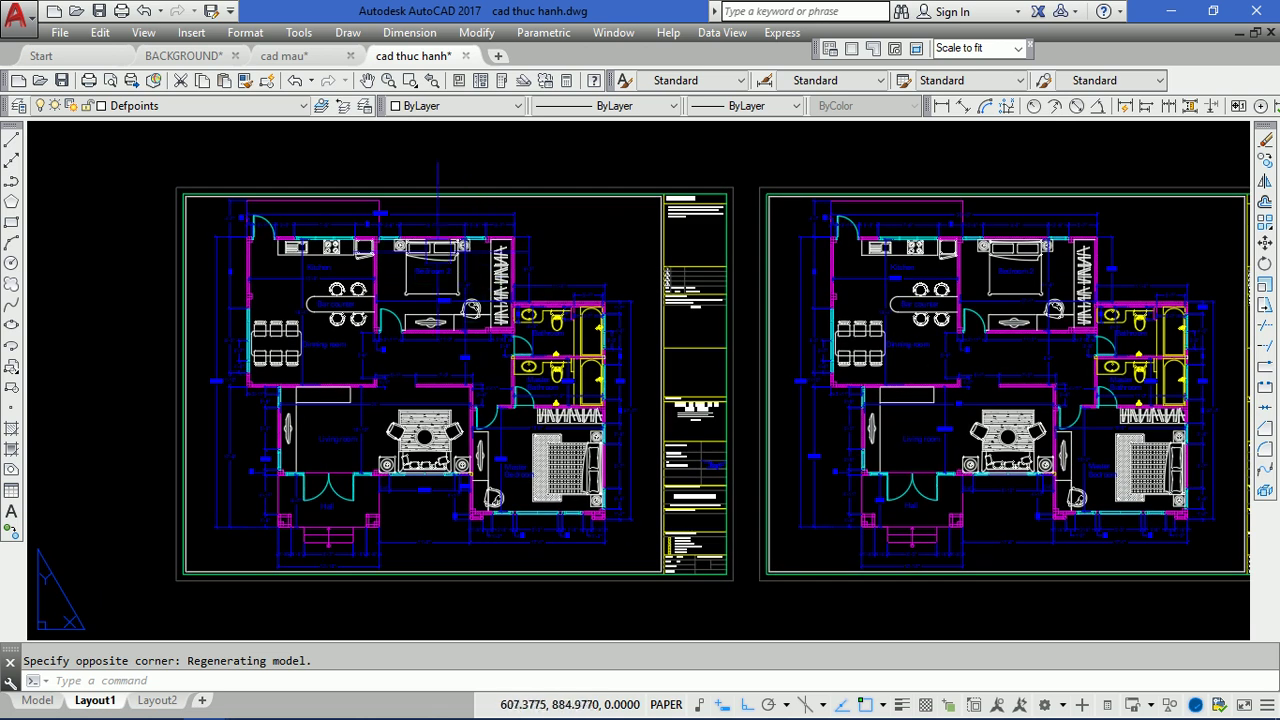
double_click(430, 295)
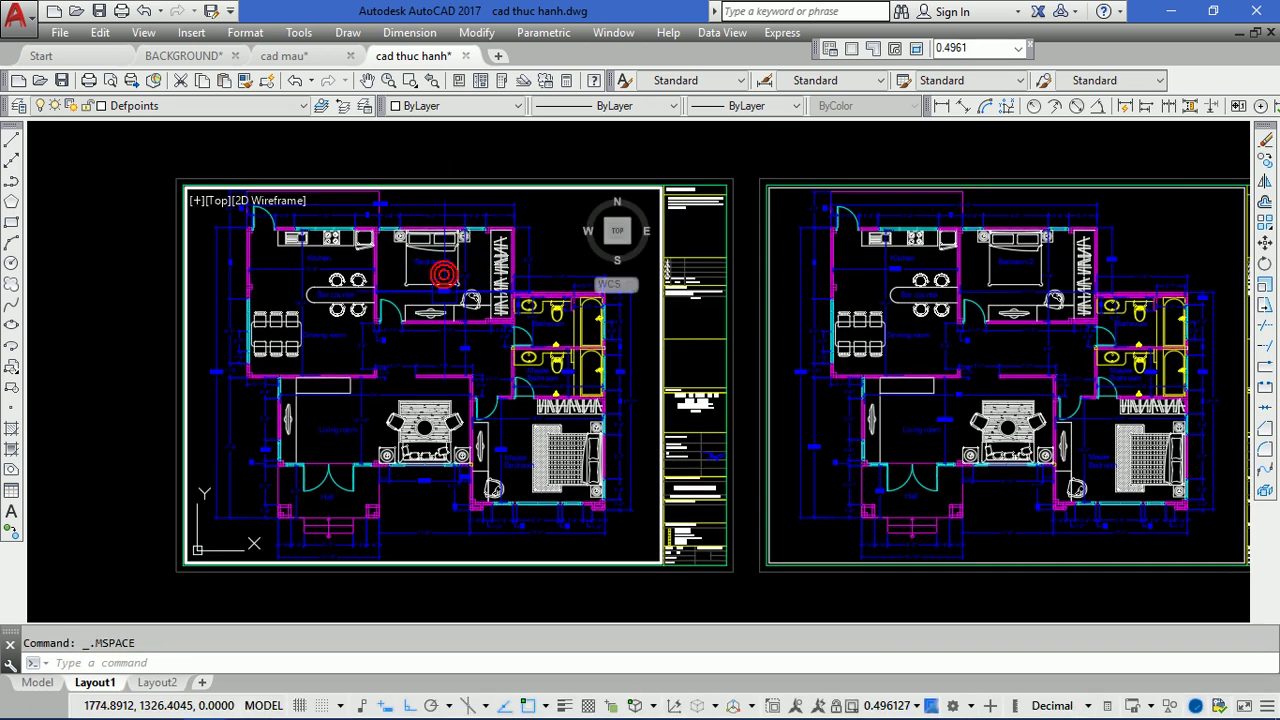
scroll(440, 355, "down", 8)
scroll(440, 355, "up", 5)
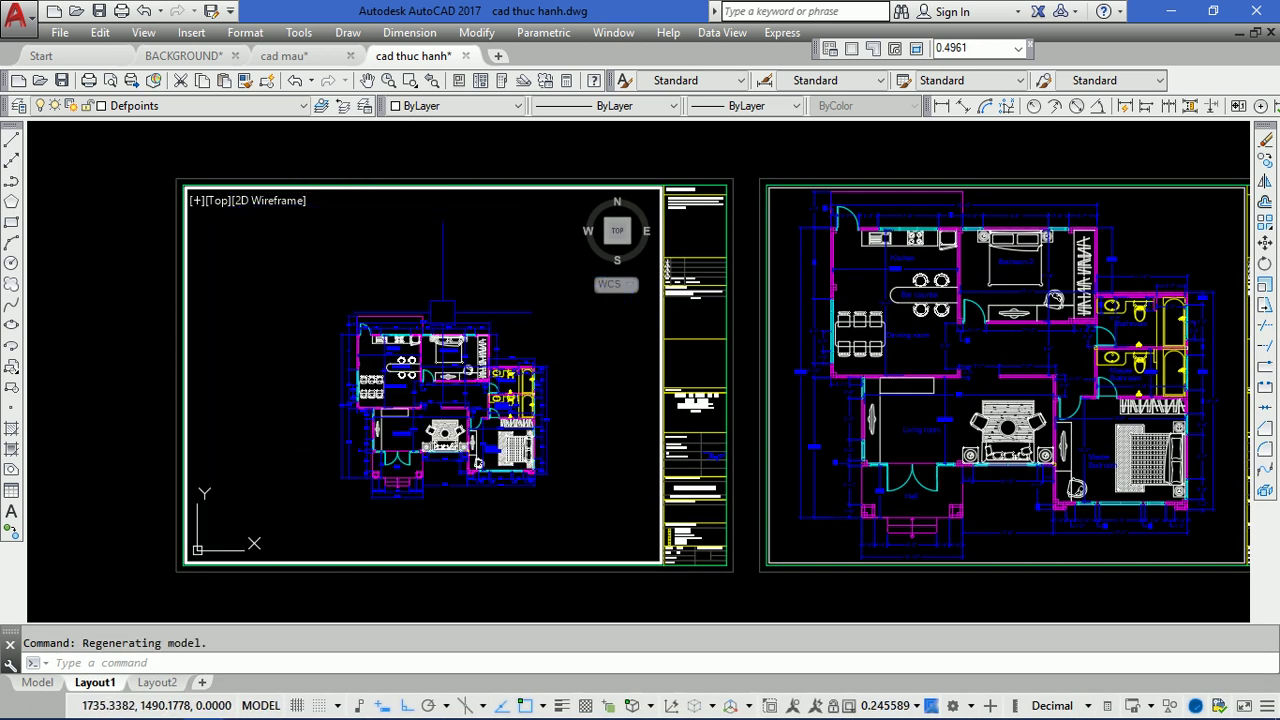
middle_click_drag(439, 365, 426, 388)
type("z")
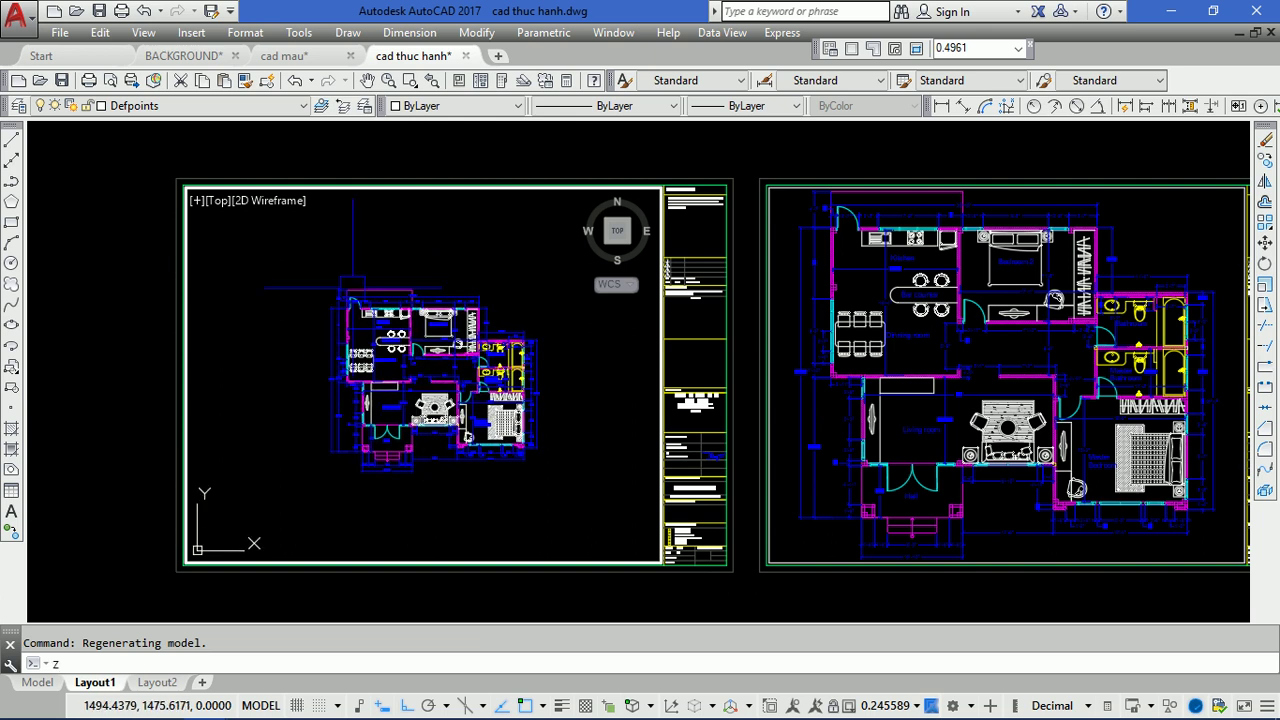
key("Return")
left_click(312, 281)
left_click(548, 476)
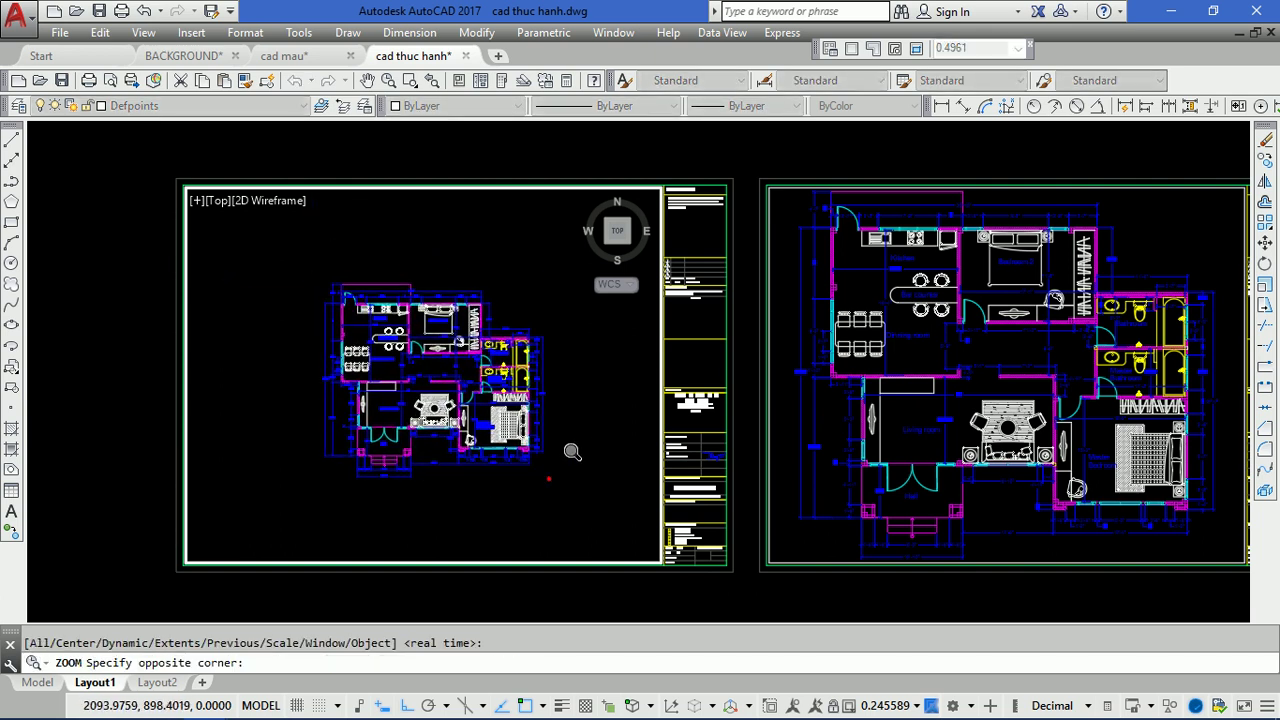
- Set the left viewport's scale to 1:2 in the Viewports toolbar
double_click(112, 282)
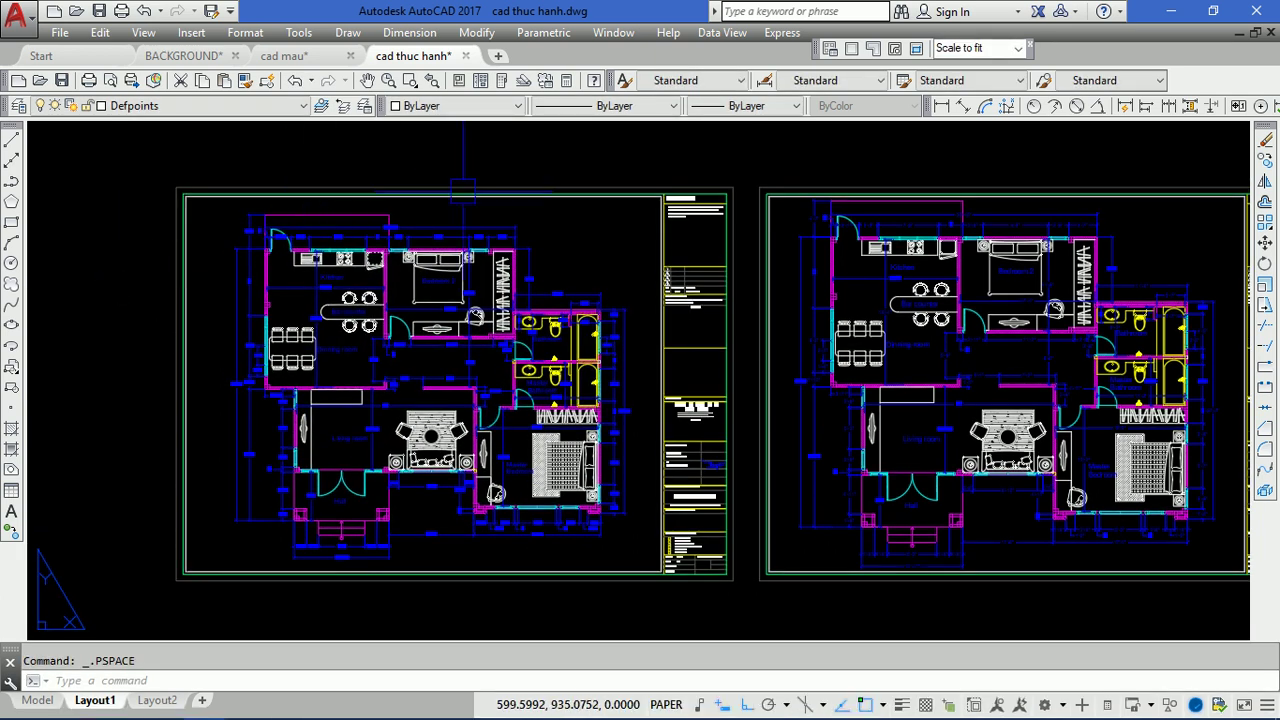
left_click(533, 197)
left_click(962, 48)
type("/5")
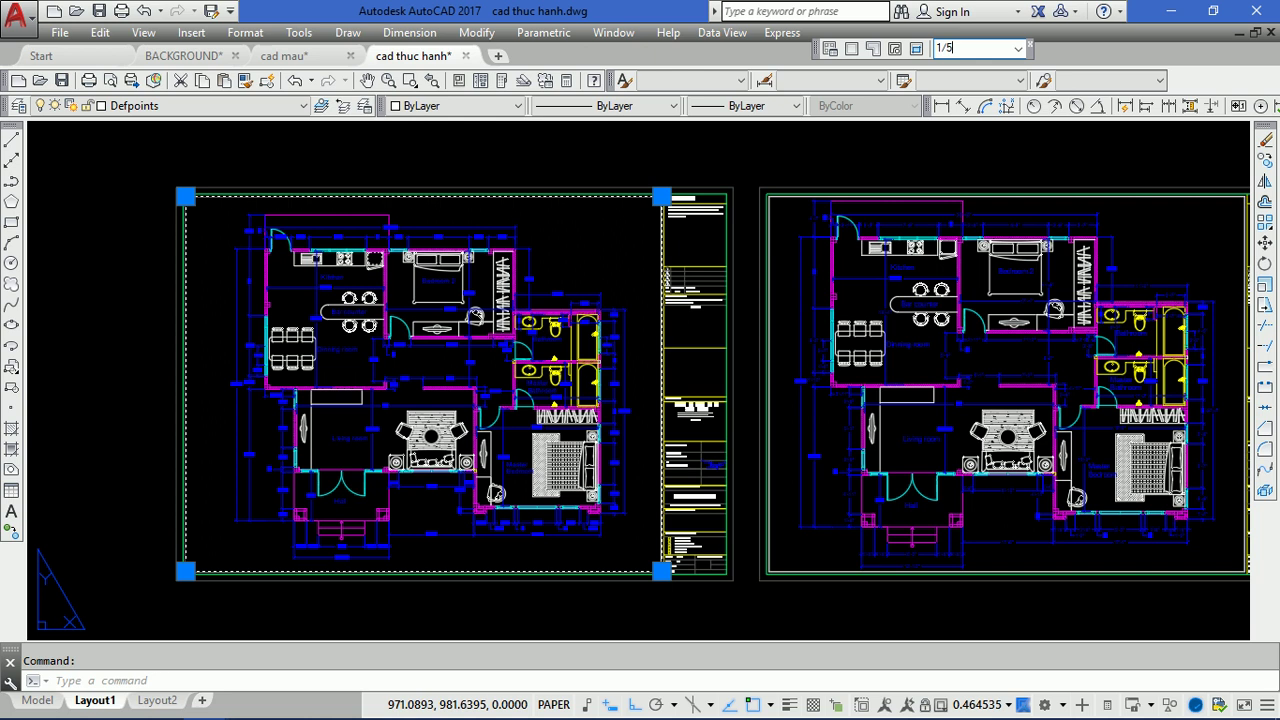
key("Return")
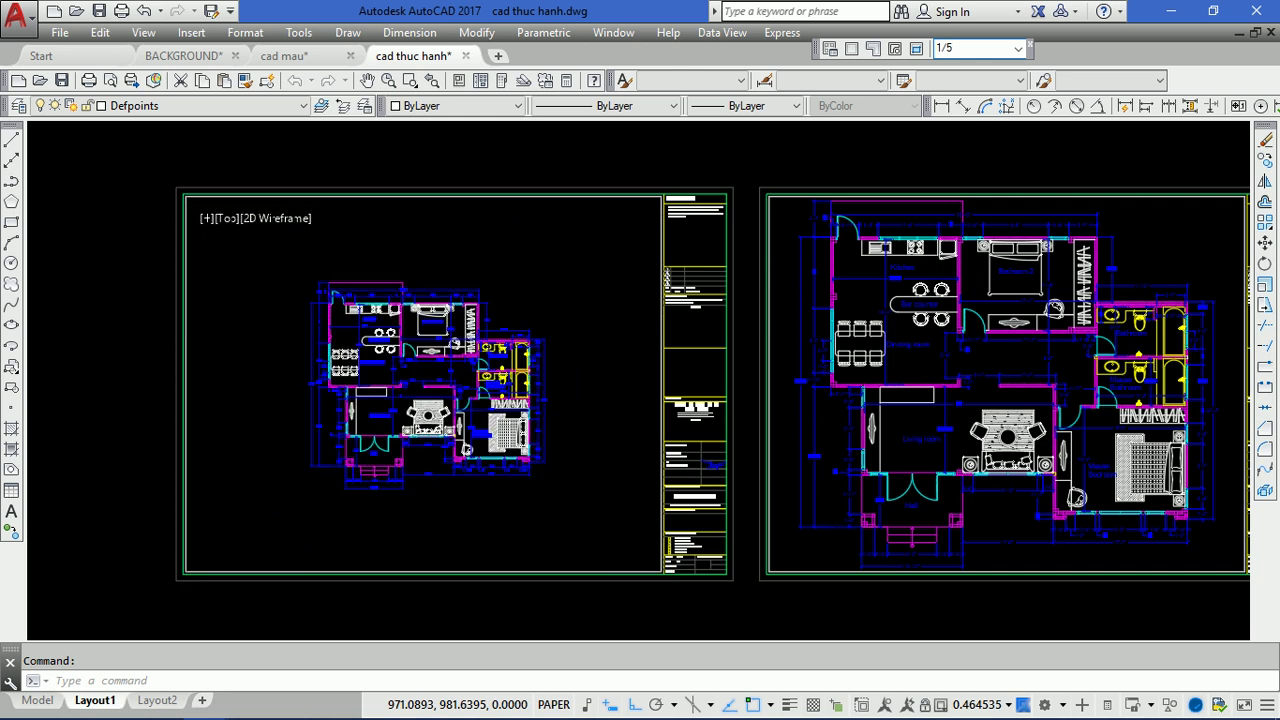
type("10")
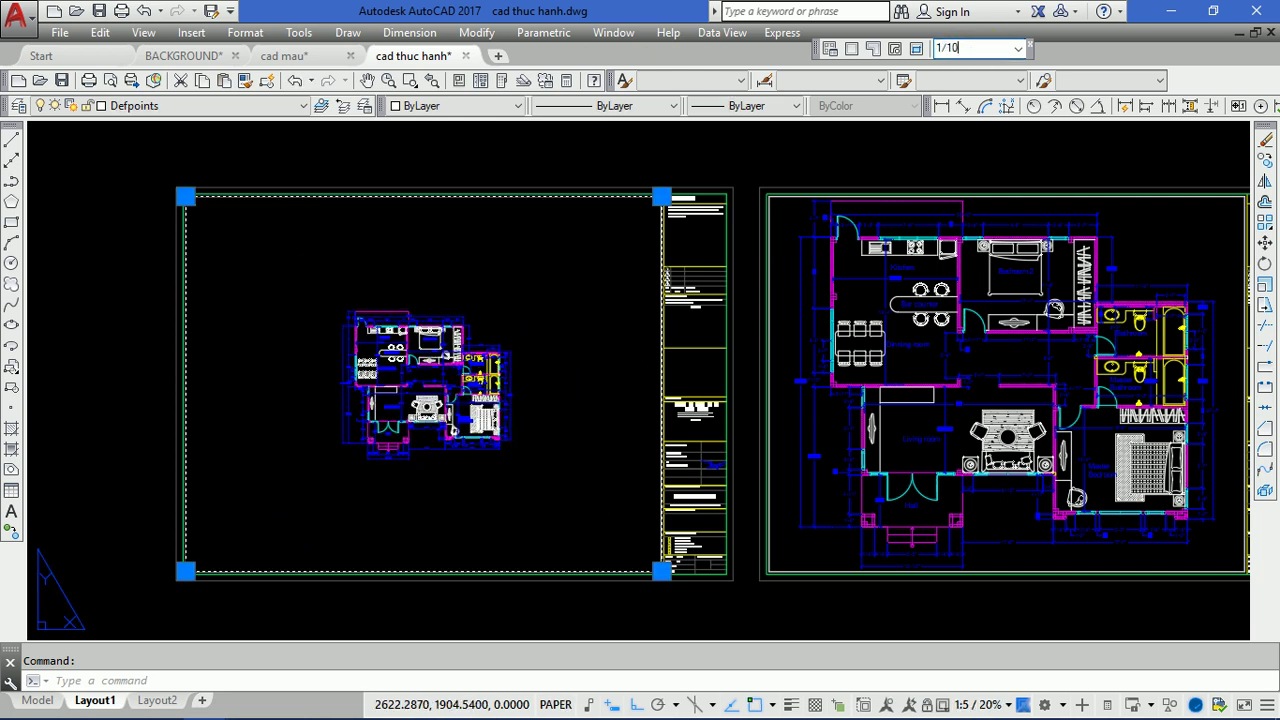
key("Return")
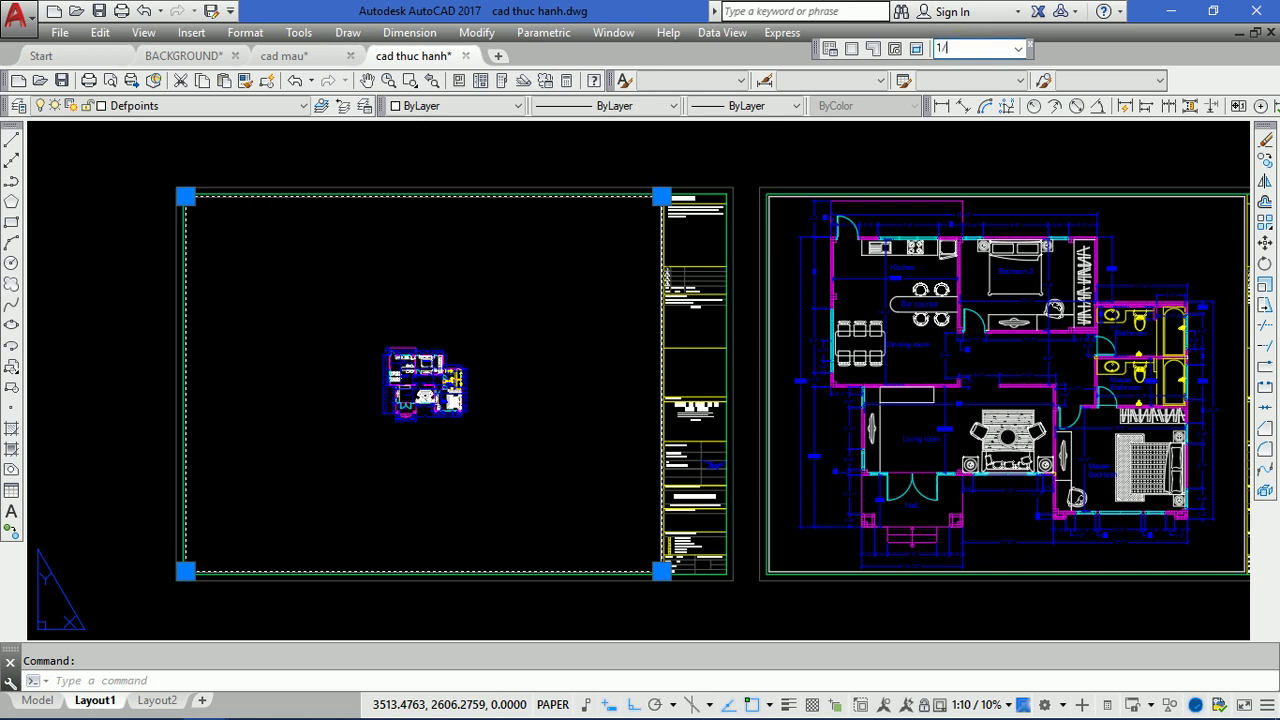
type("2")
key("Return")
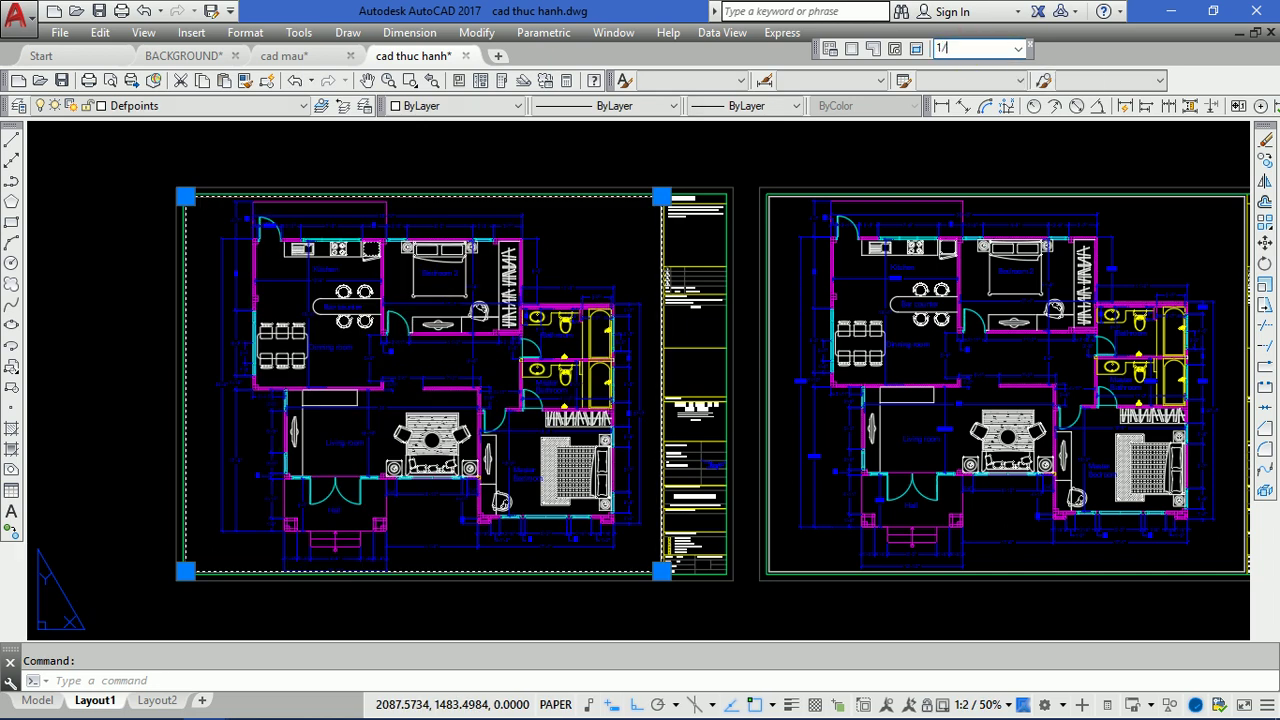
type("3")
key("Return")
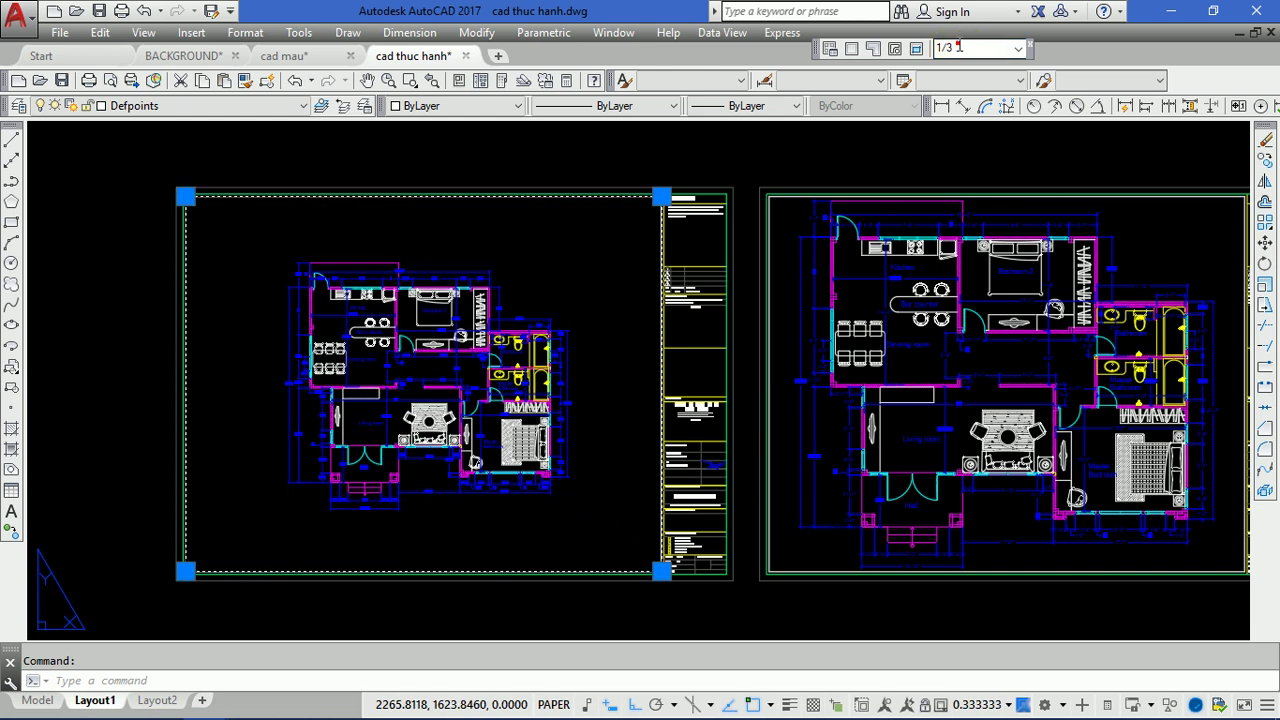
type("2")
key("Return")
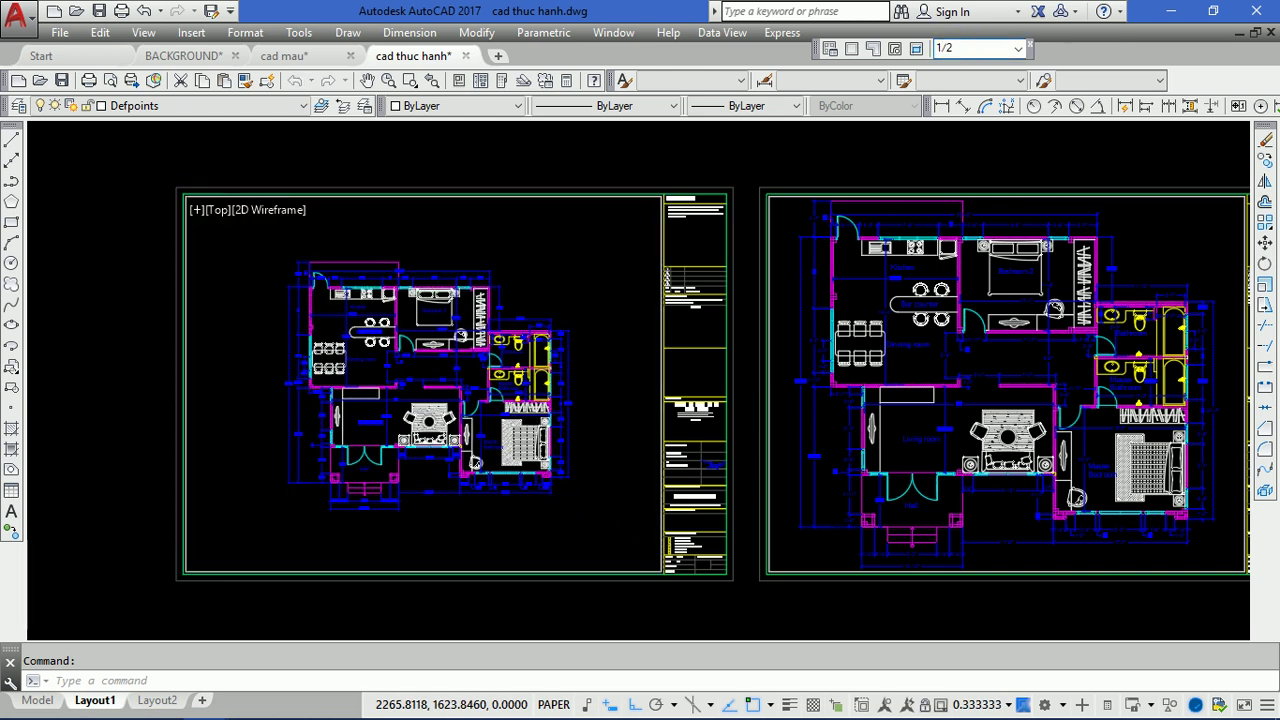
key("Escape")
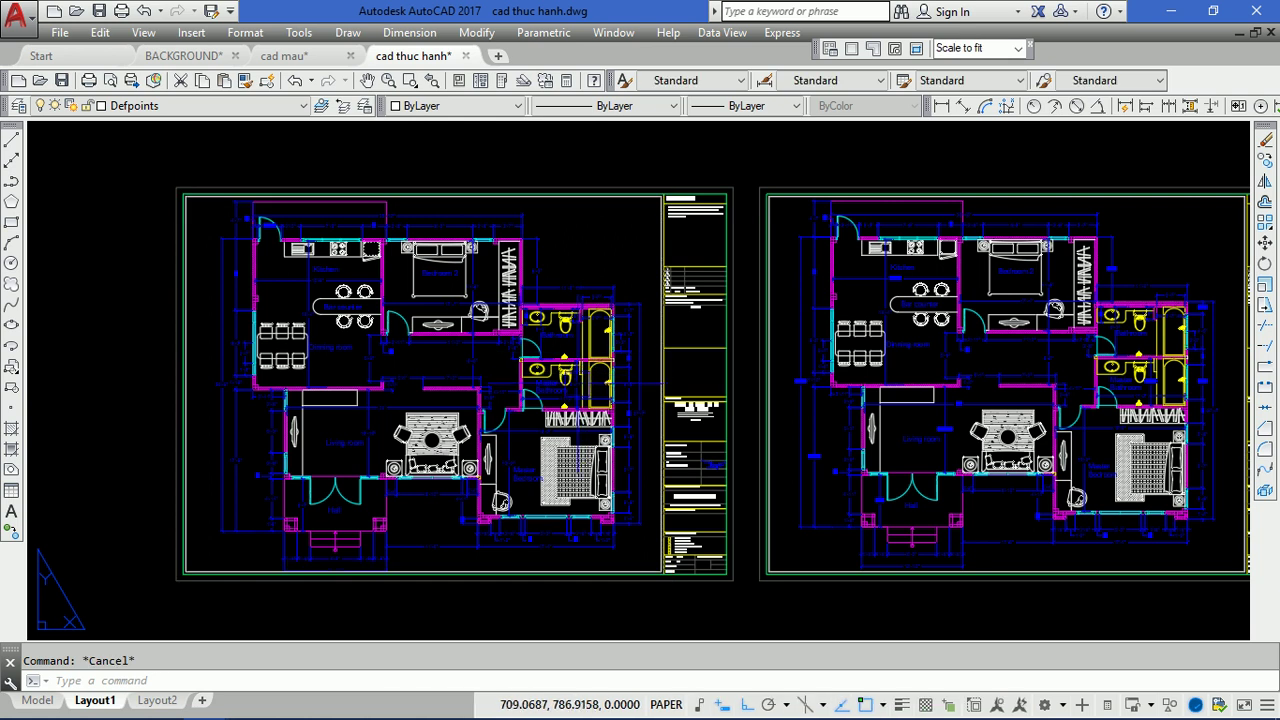
scroll(407, 252, "up", 3)
middle_click_drag(555, 258, 363, 250)
scroll(610, 260, "down", 6)
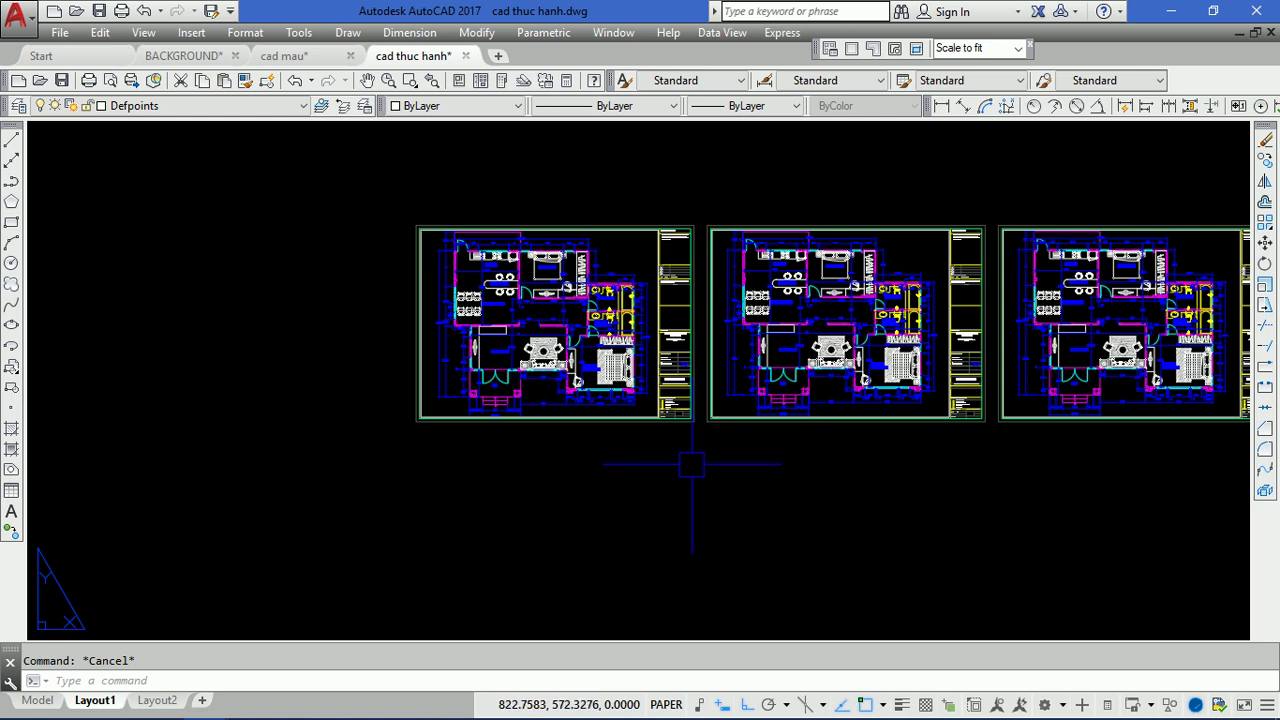
middle_click_drag(696, 475, 520, 470)
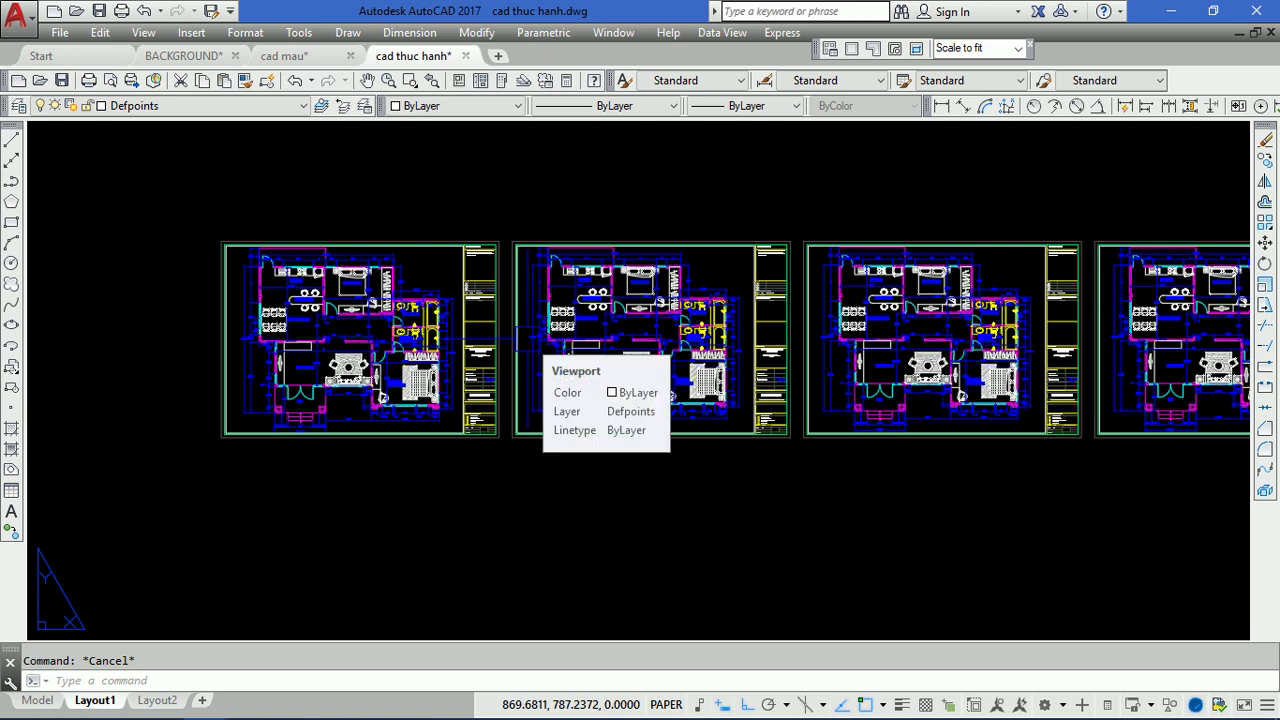
middle_click_drag(381, 340, 513, 368)
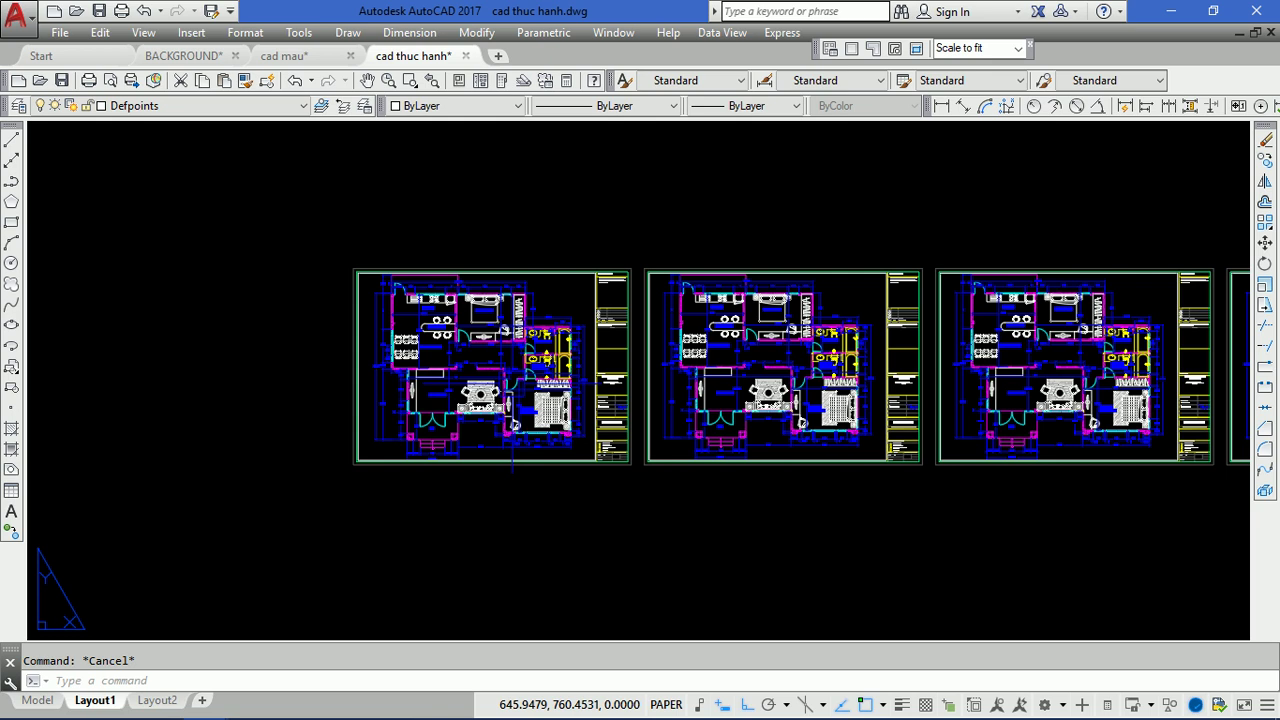
middle_click_drag(635, 368, 486, 363)
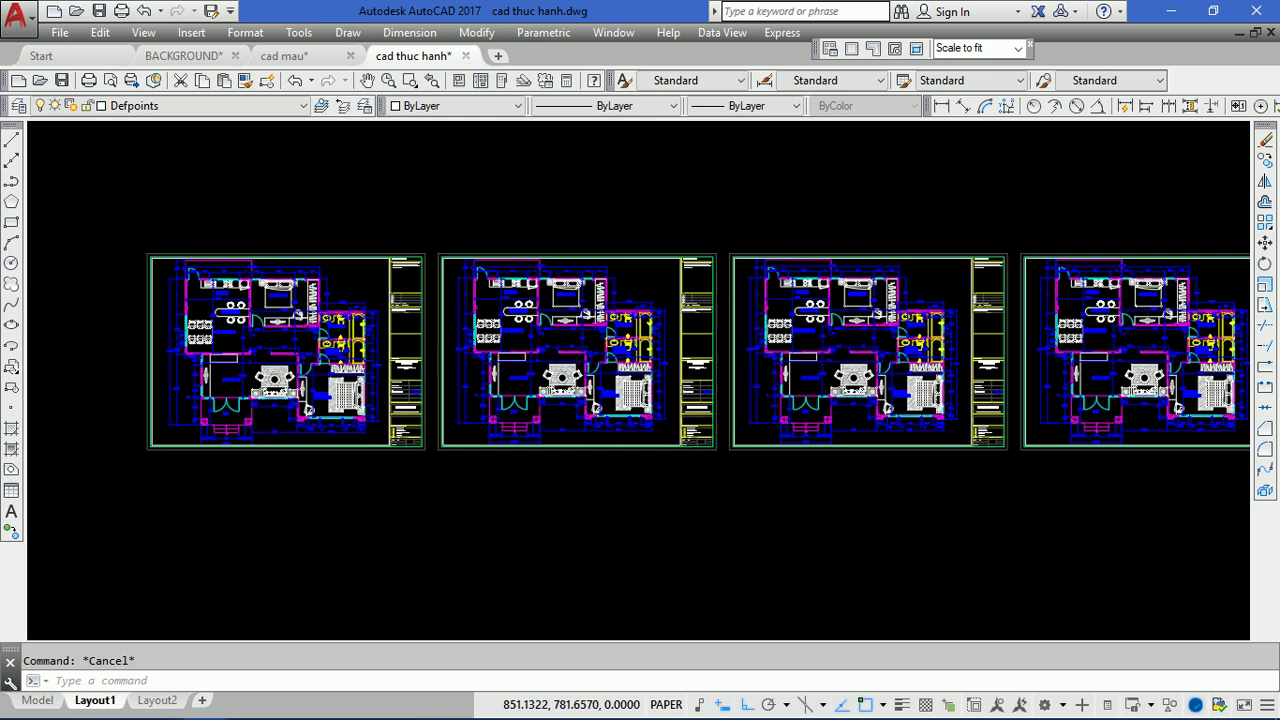
scroll(679, 357, "up", 3)
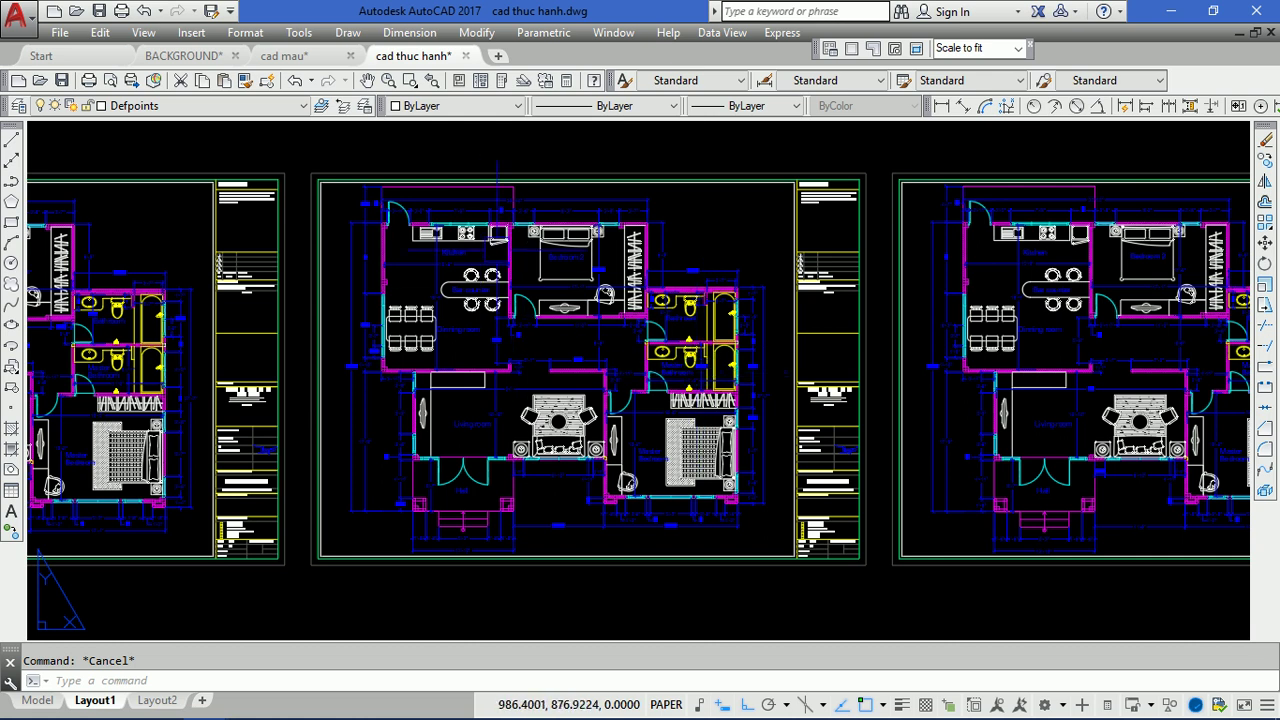
middle_click_drag(640, 380, 786, 398)
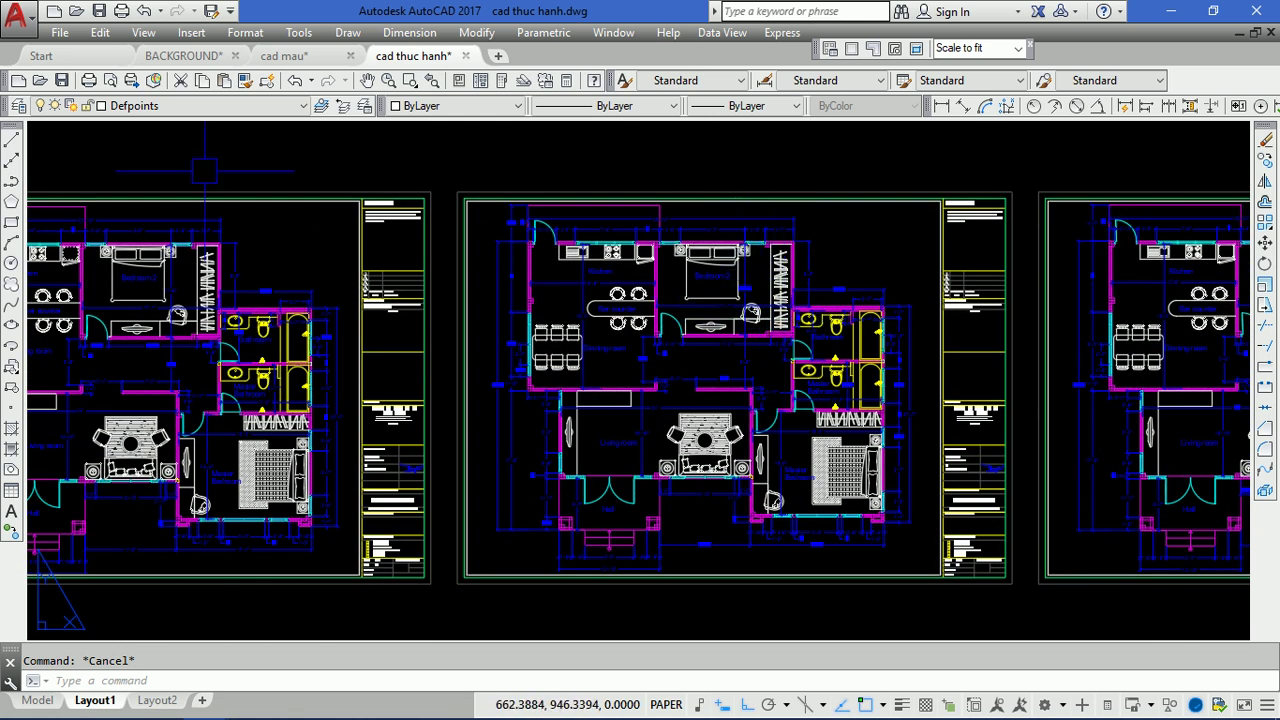
left_click(166, 105)
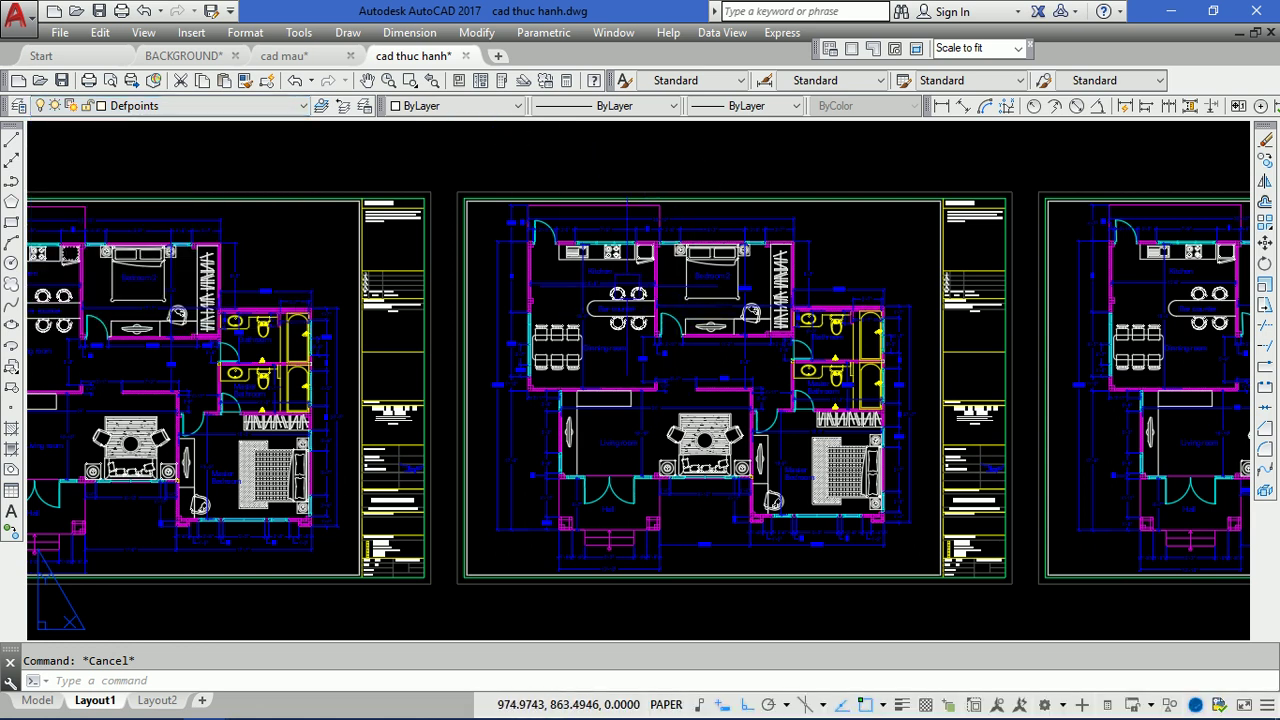
- Enter the middle viewport's model space and open the Layer dropdown
double_click(625, 300)
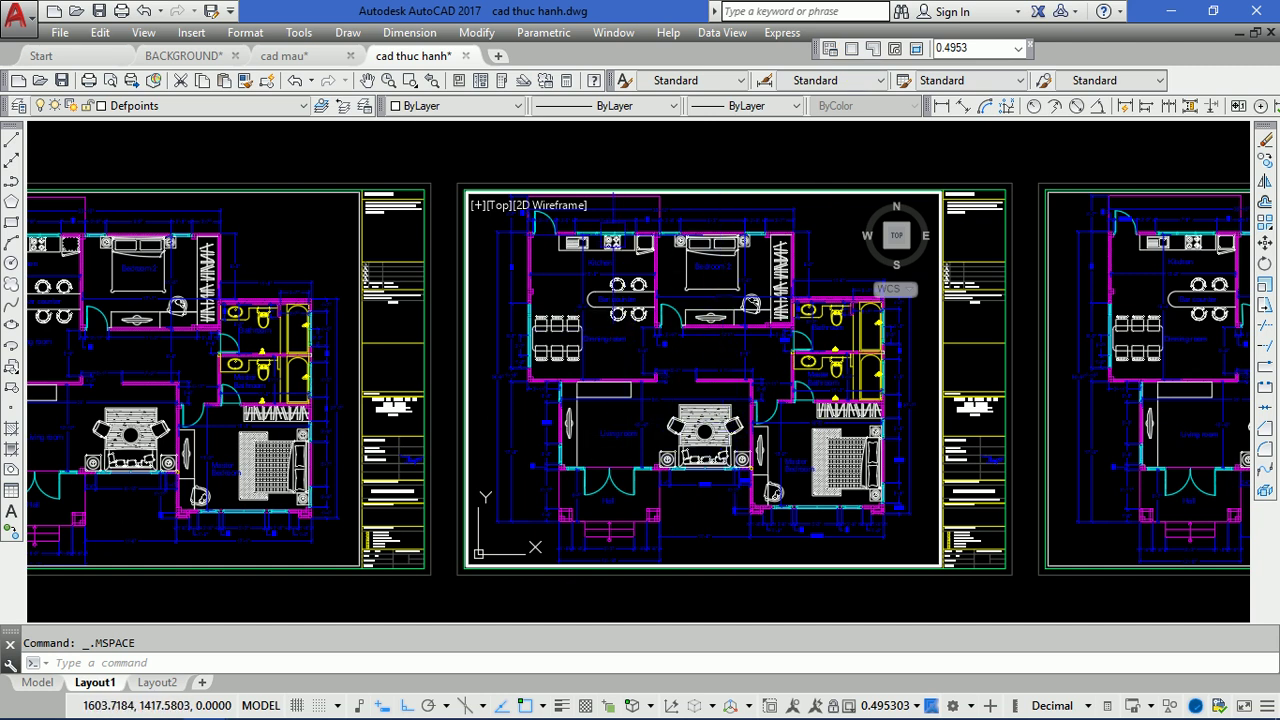
left_click(184, 106)
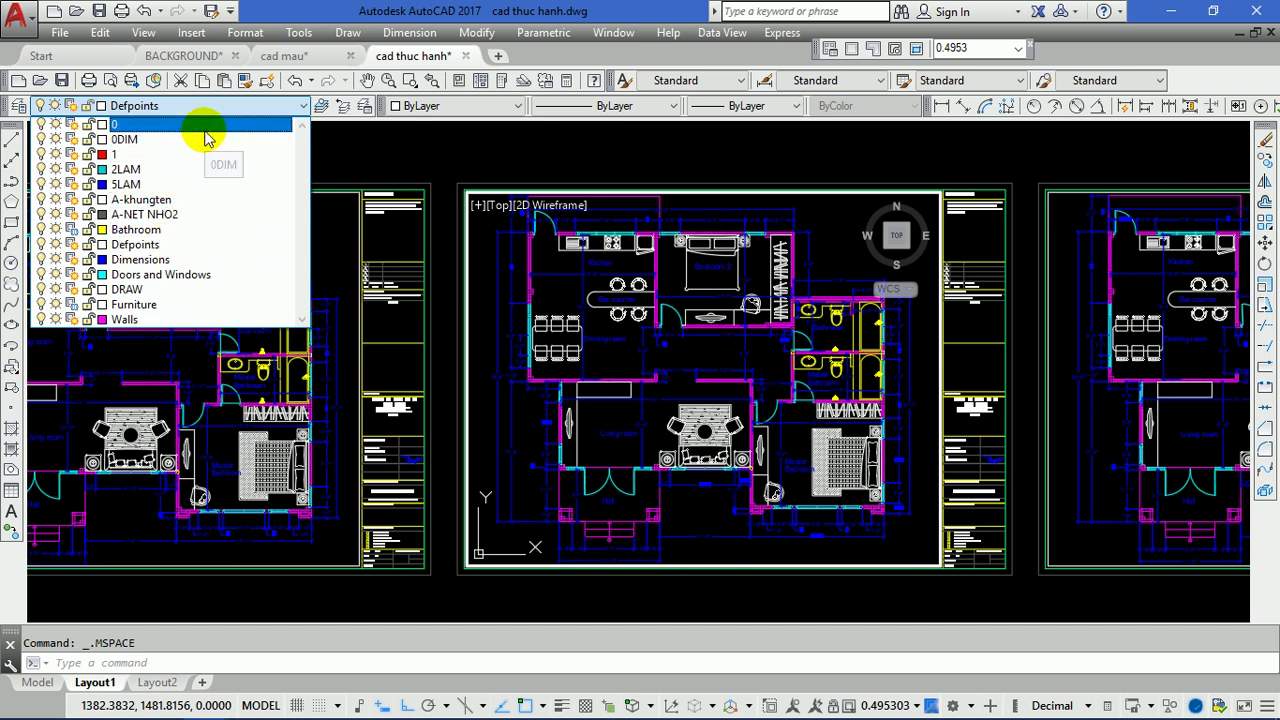
- Apply the Furniture and Bathroom viewport freezes, then return to paper space with PS
left_click(208, 126)
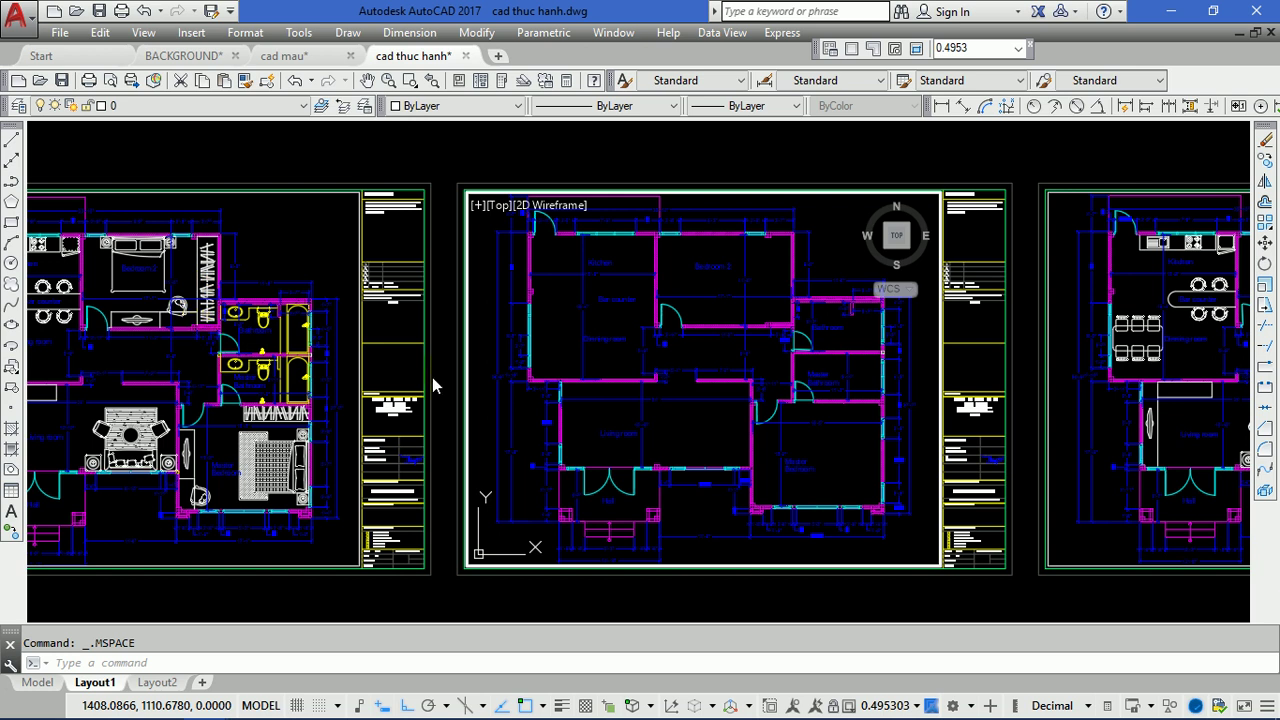
type("p")
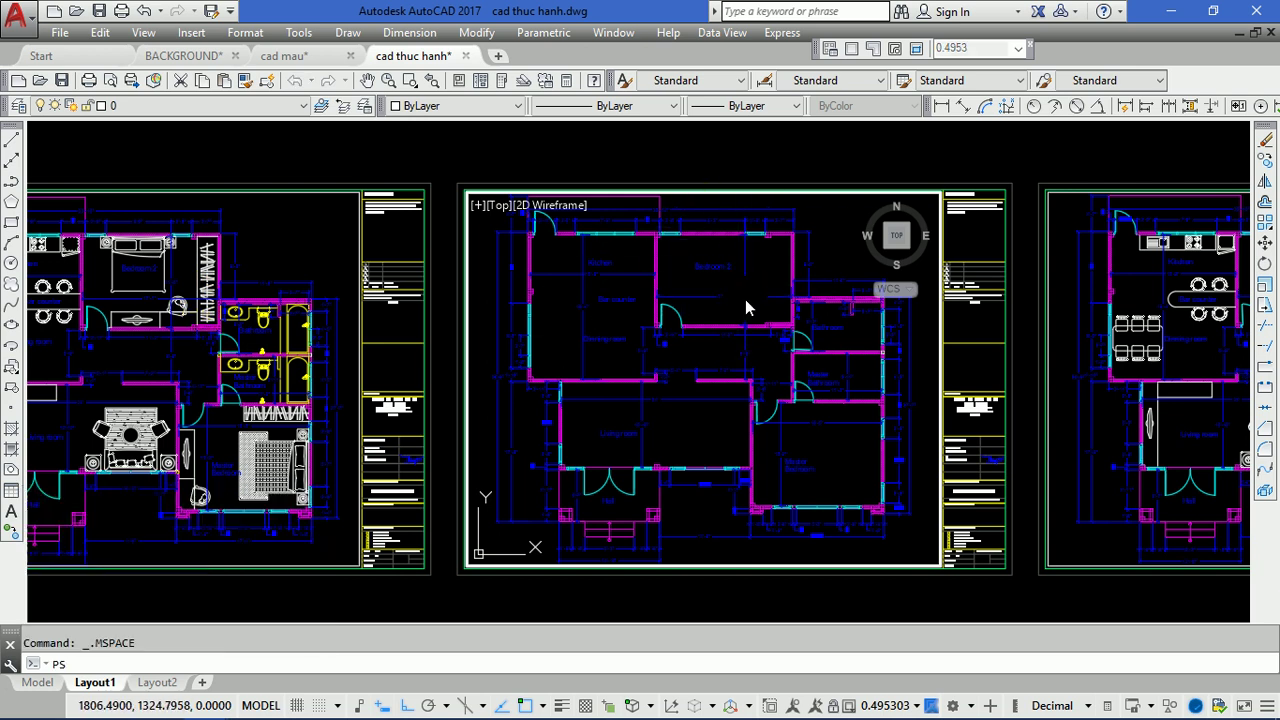
key("Return")
- Pan to the furnished floor-plan sheet and activate its viewport for editing
middle_click_drag(922, 410, 181, 418)
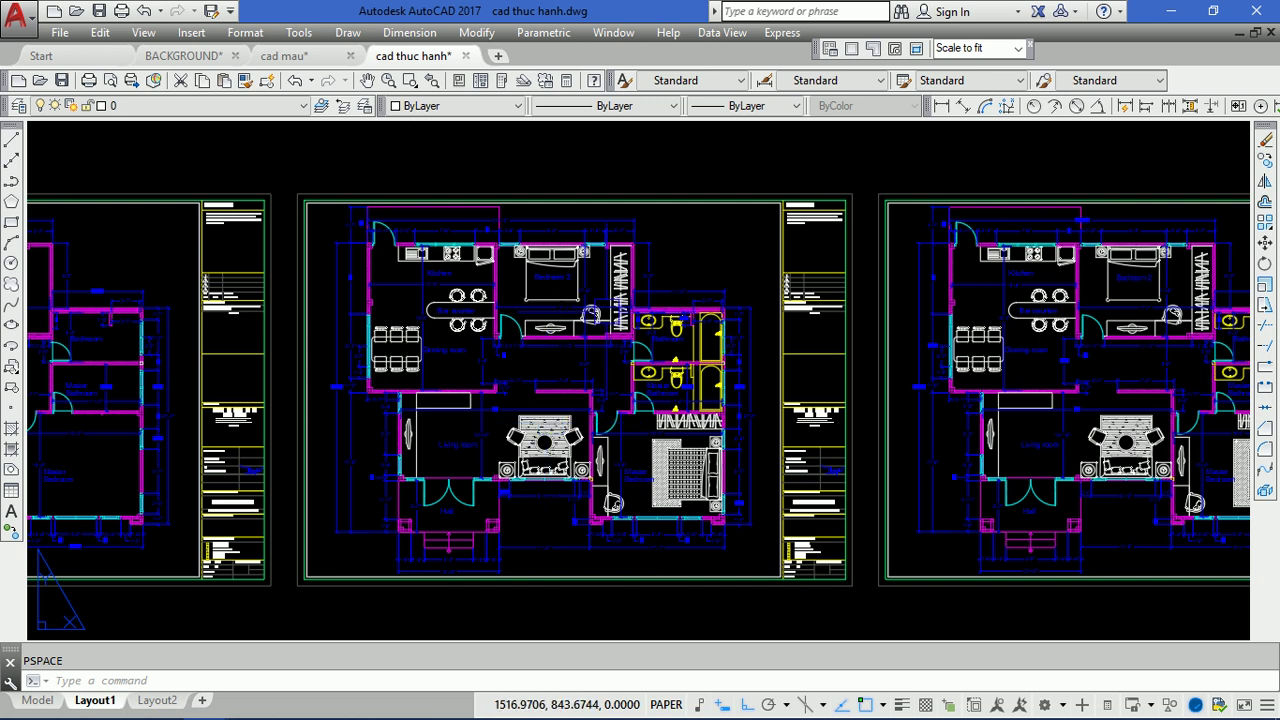
double_click(718, 245)
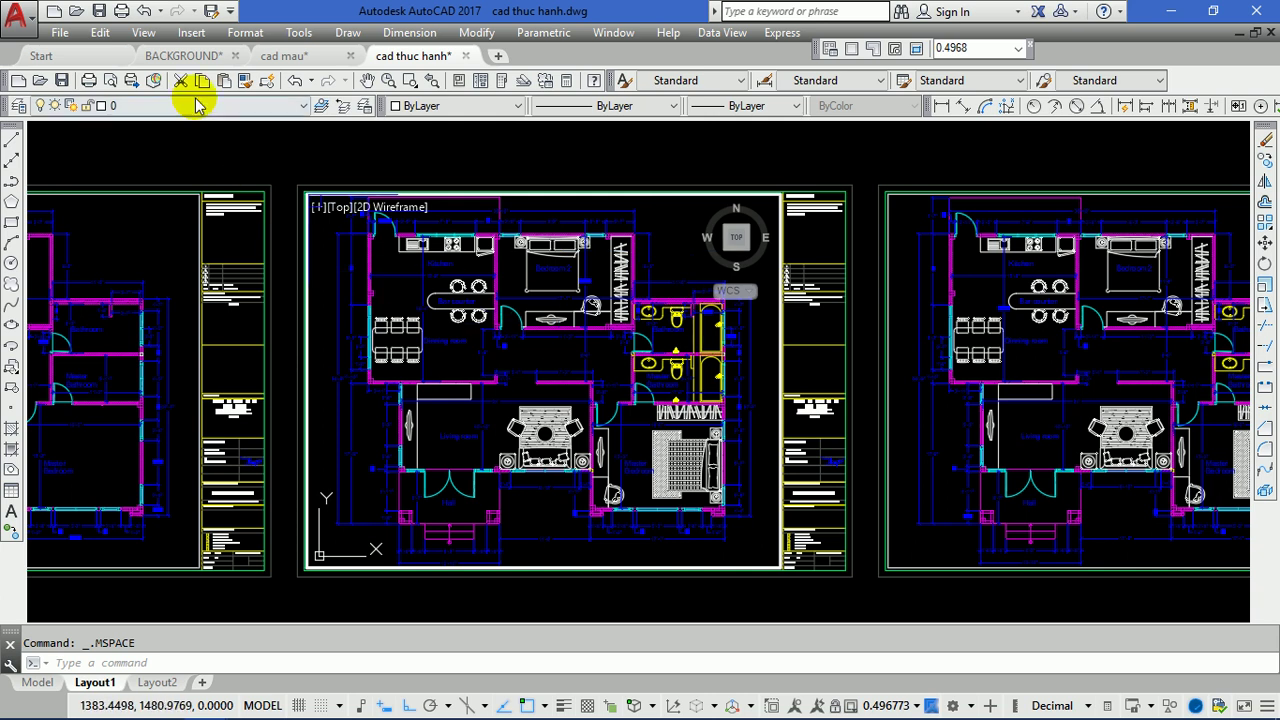
- VP-freeze the Dimensions layer in the centred viewport using the Layer dropdown
left_click(193, 106)
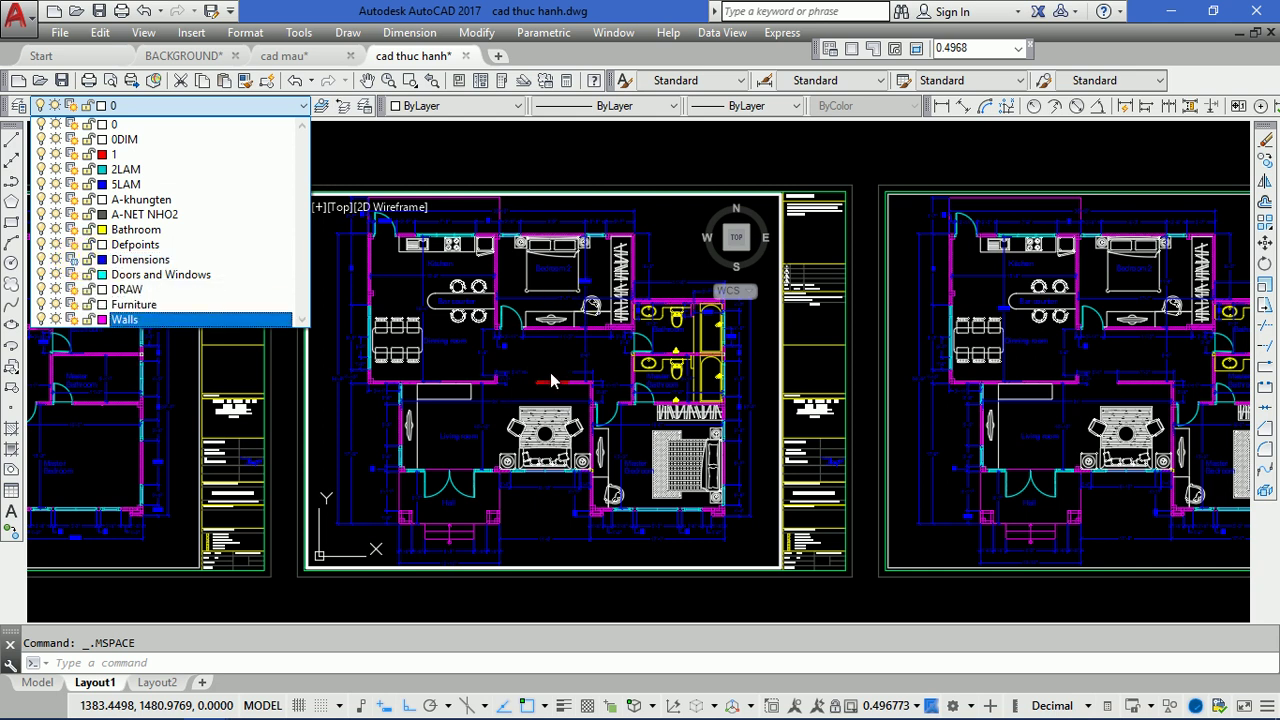
left_click(246, 155)
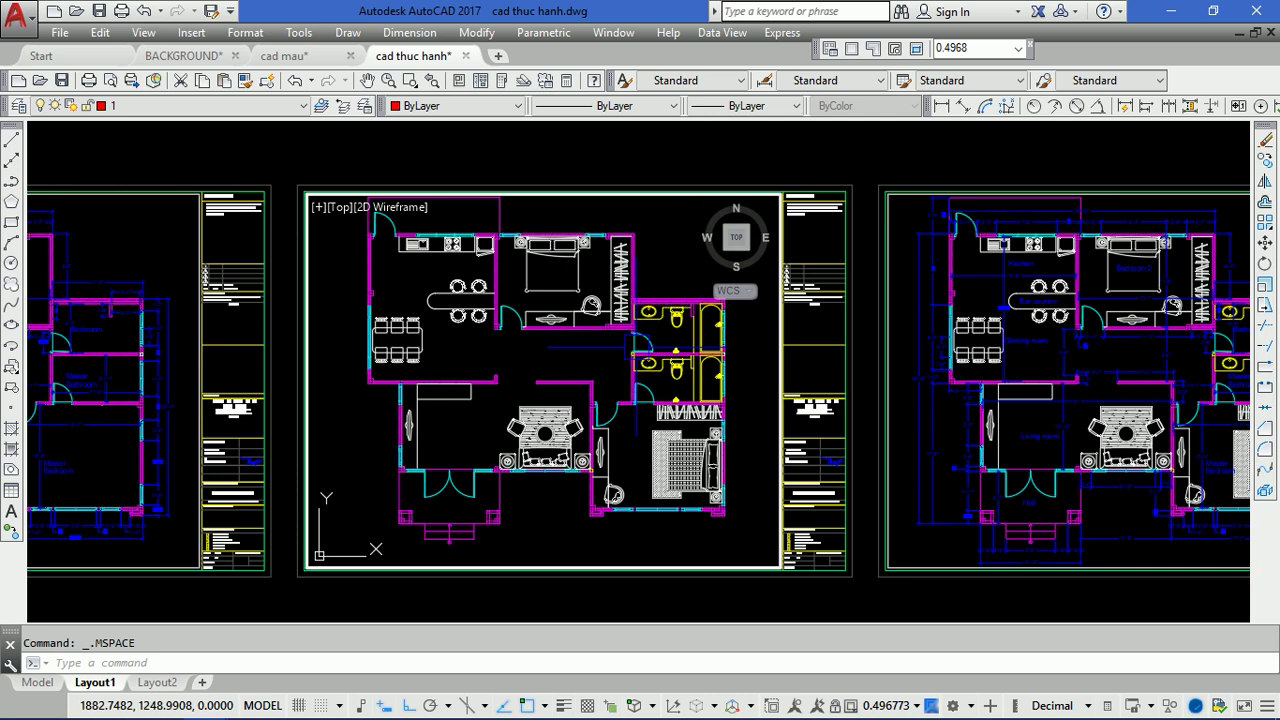
- Return to paper space with PS and activate the next sheet's viewport
type("ps")
key("Return")
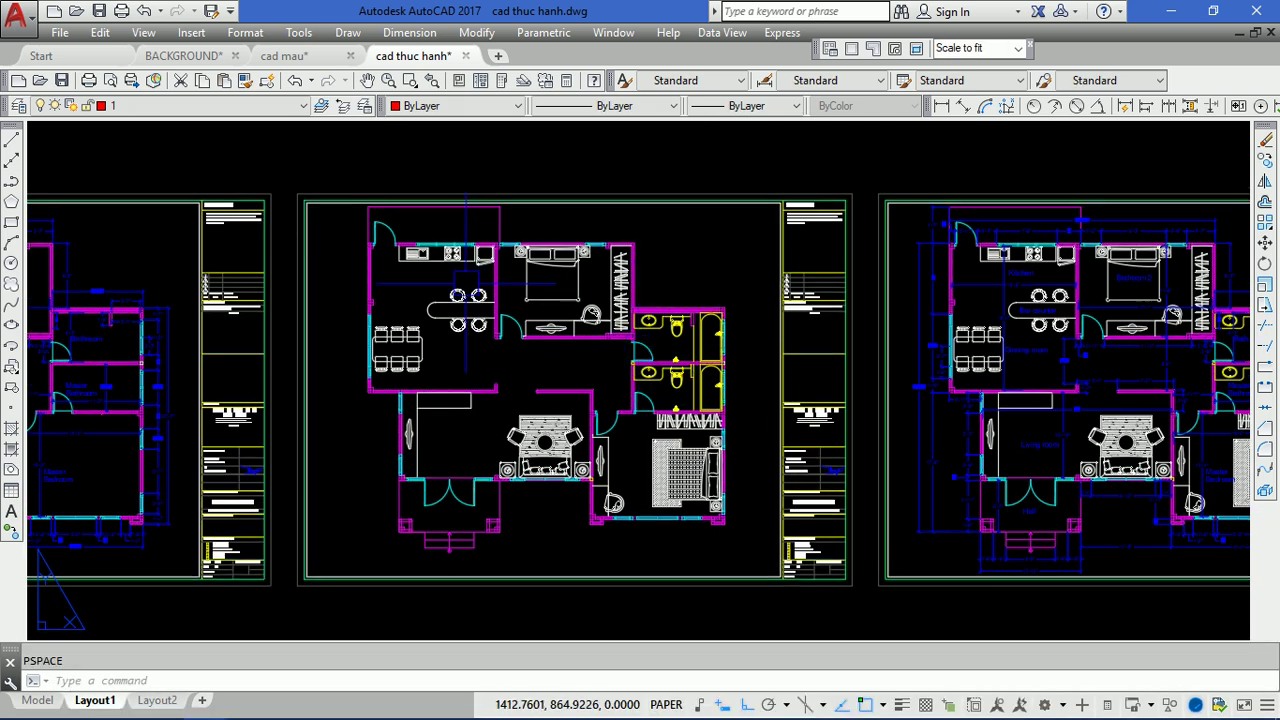
scroll(547, 220, "up", 3)
scroll(614, 246, "down", 3)
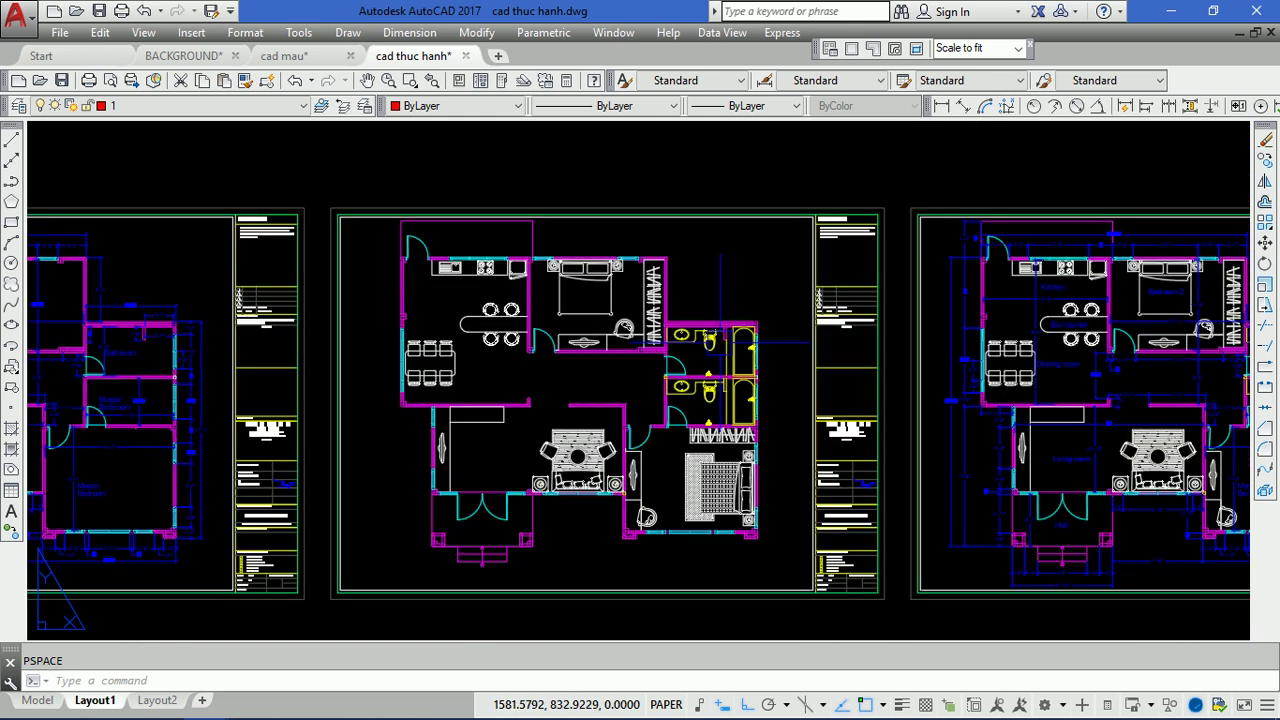
scroll(540, 335, "down", 3)
scroll(632, 430, "up", 3)
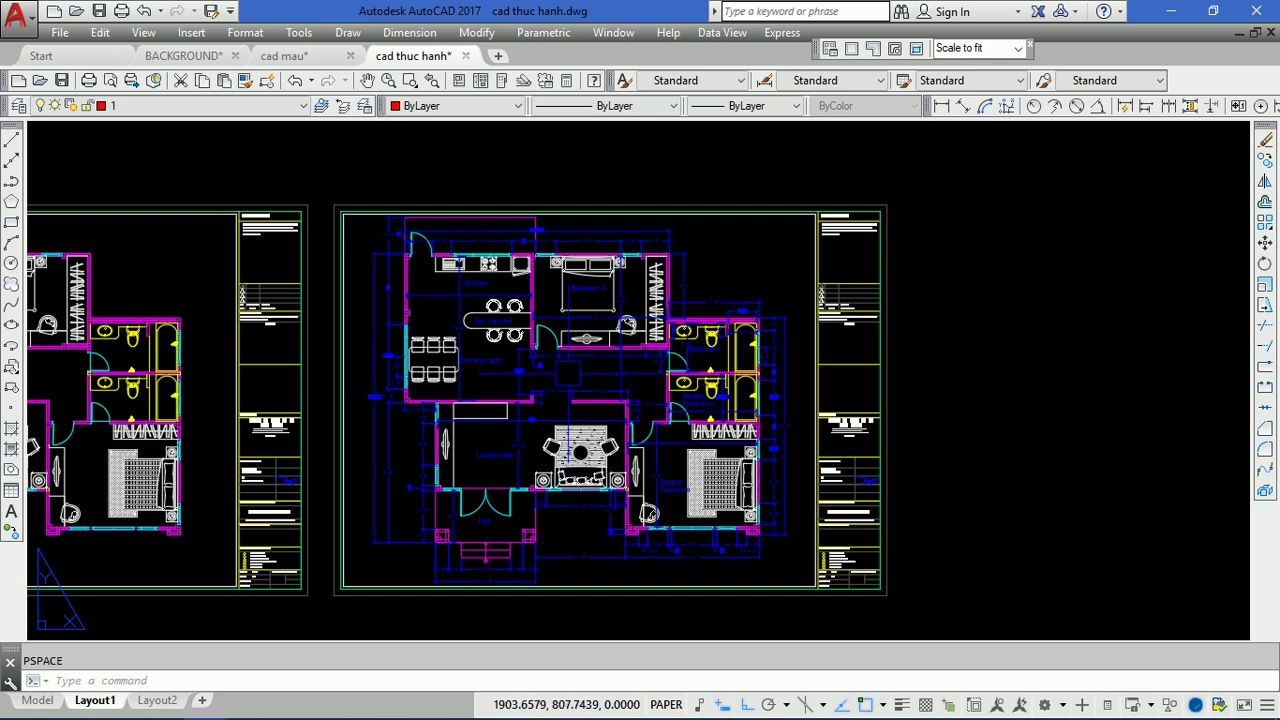
double_click(700, 260)
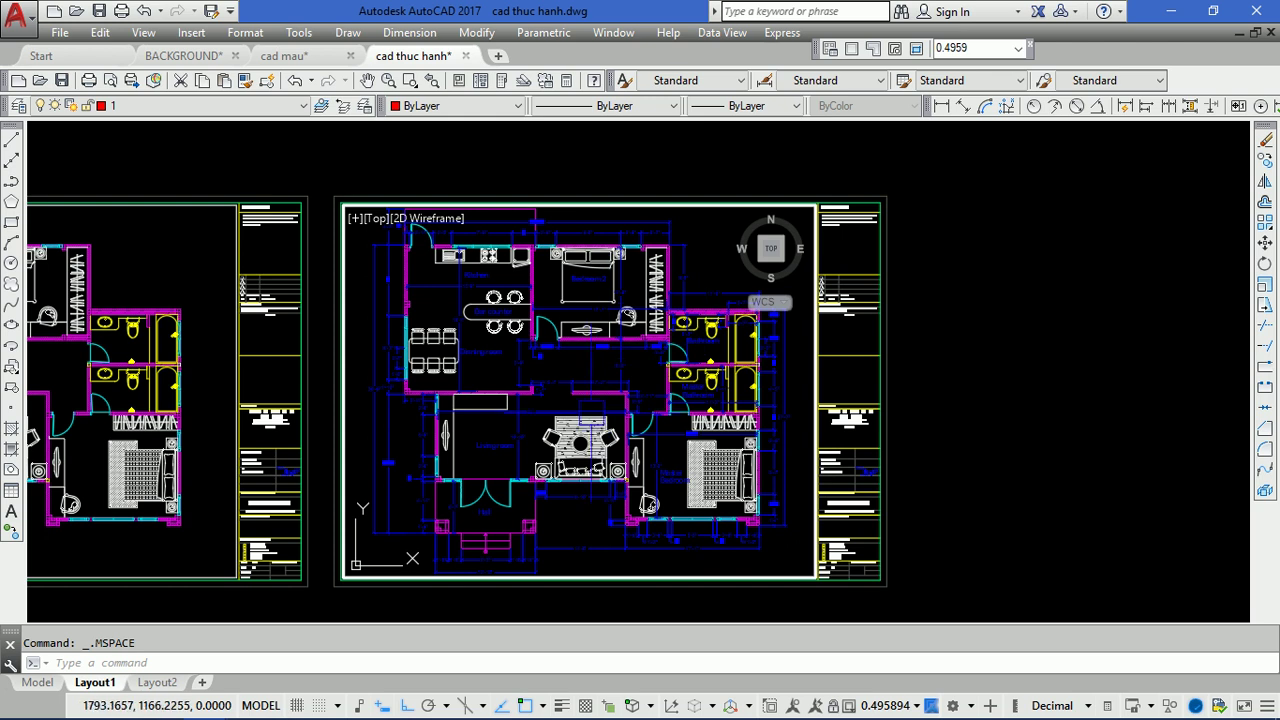
- Freeze the Furniture and Bathroom layers in this viewport only
left_click(190, 106)
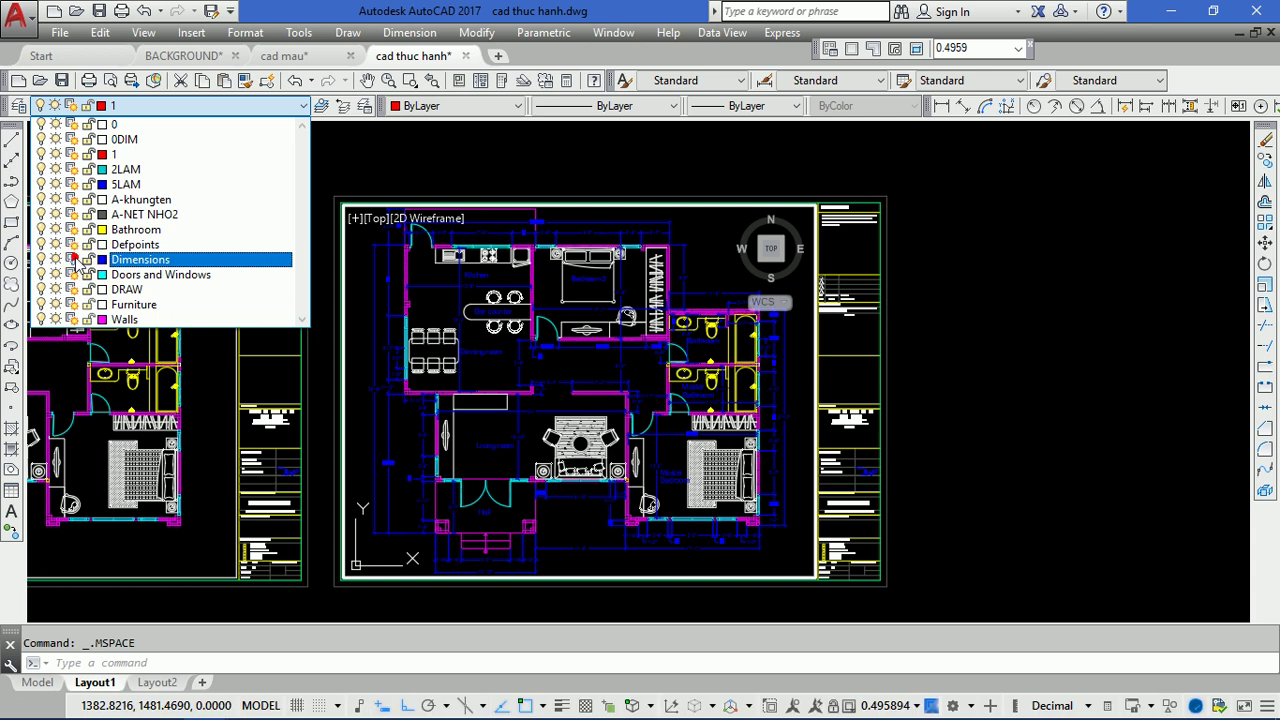
left_click(72, 304)
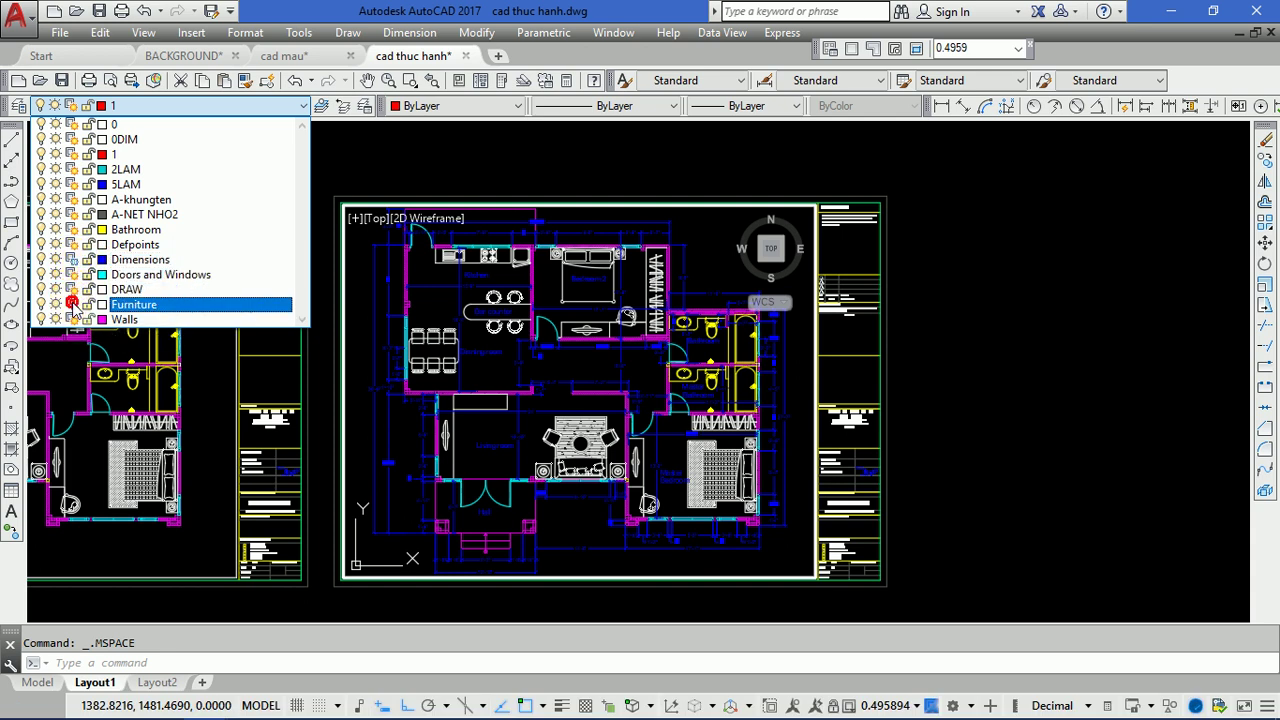
left_click(72, 229)
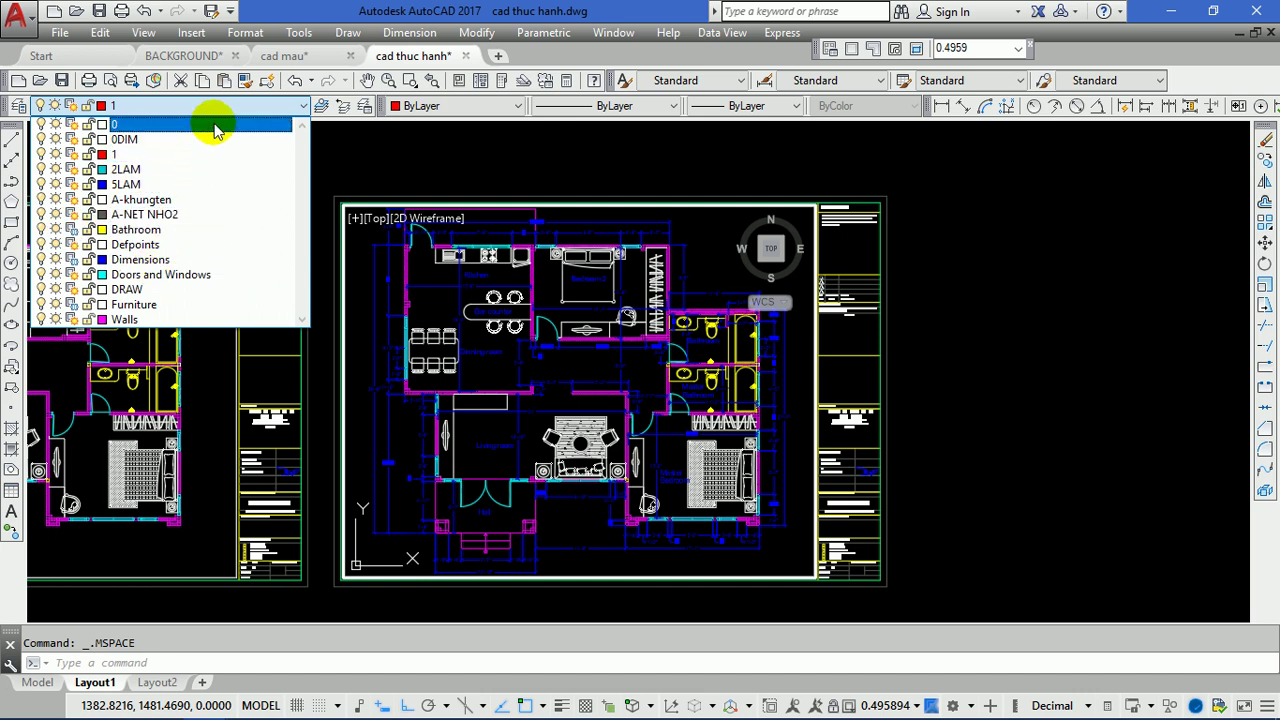
left_click(218, 125)
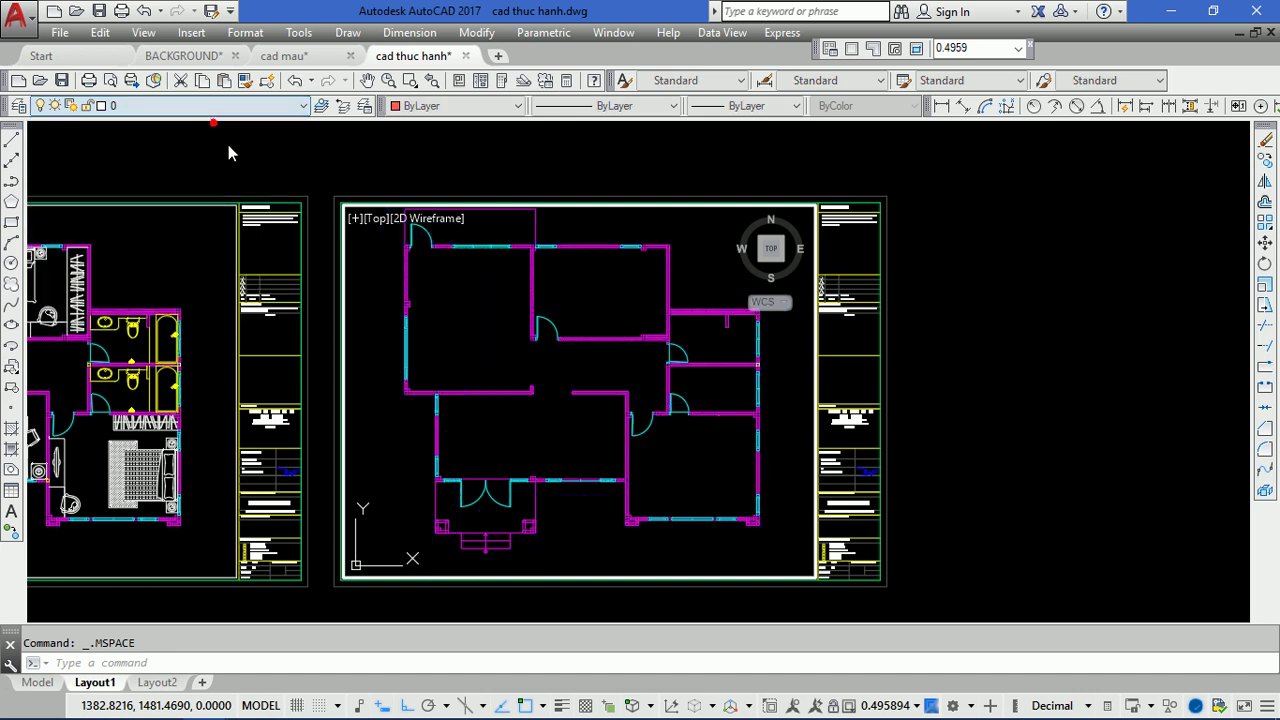
- Return to paper space and pan the layout so all four floor-plan sheets show
double_click(666, 166)
scroll(840, 330, "down", 5)
scroll(619, 300, "up", 4)
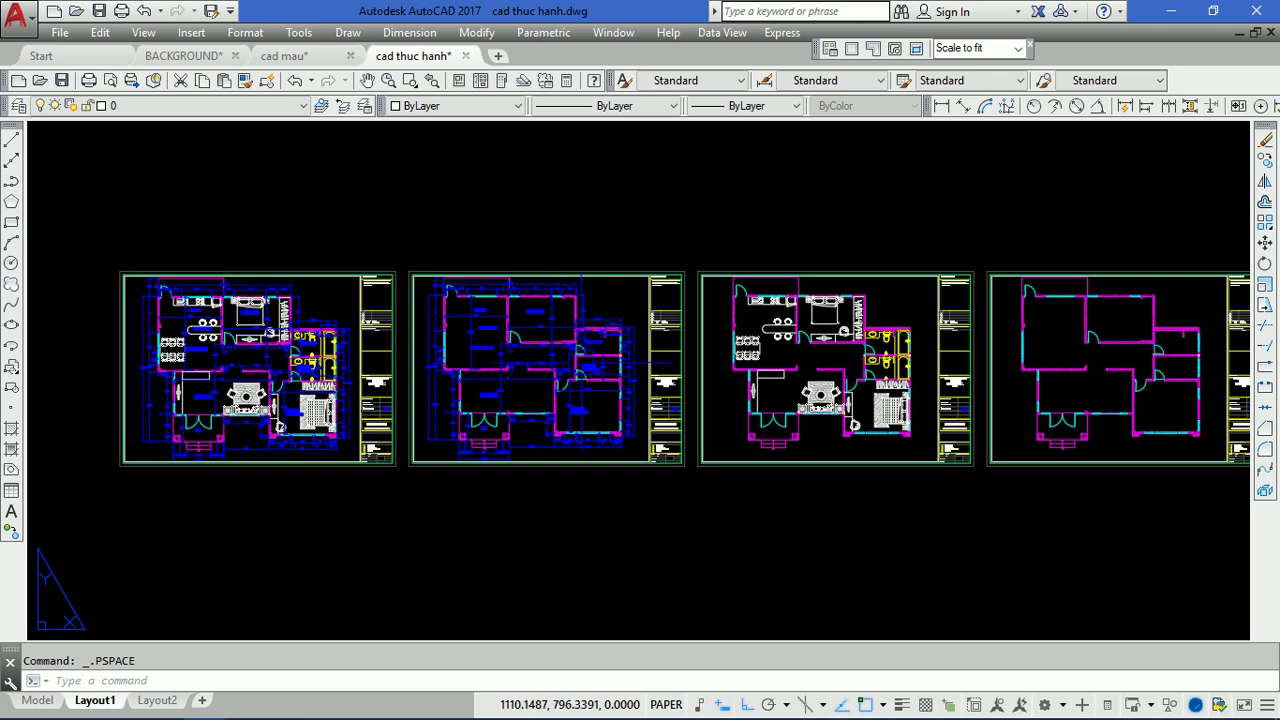
scroll(882, 345, "up", 2)
scroll(700, 320, "up", 2)
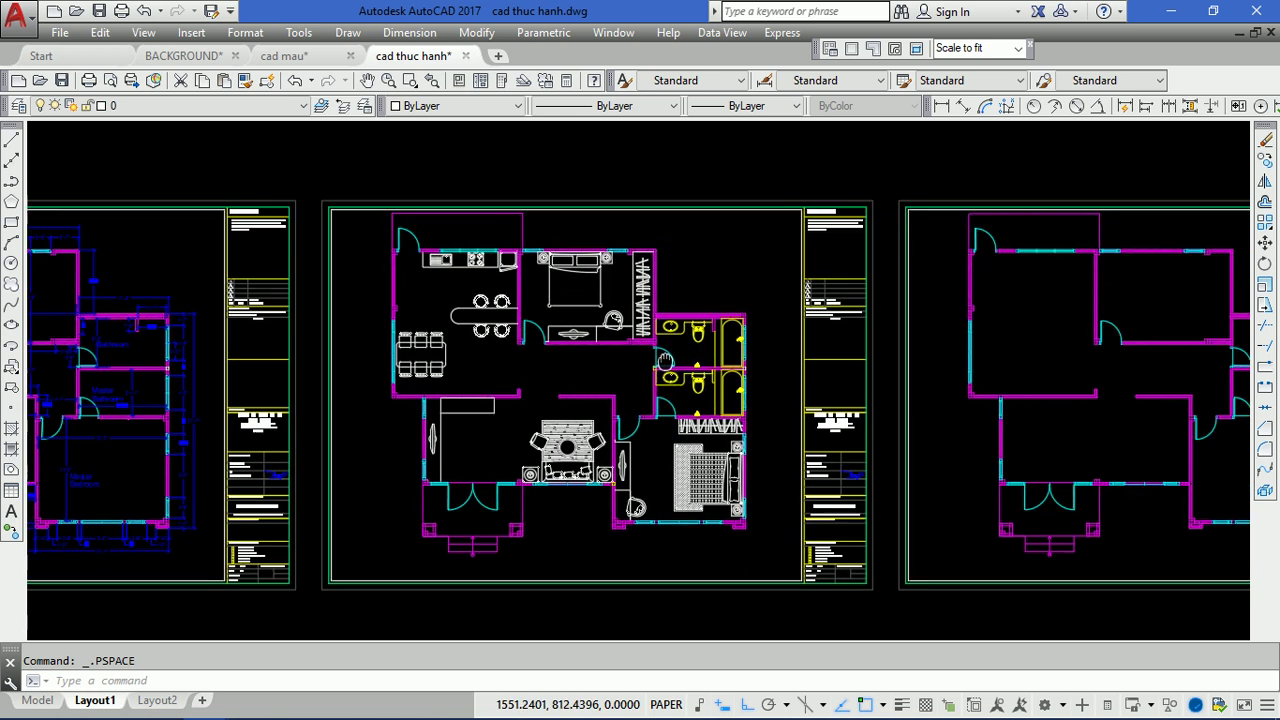
middle_click_drag(592, 300, 548, 298)
middle_click_drag(745, 385, 300, 385)
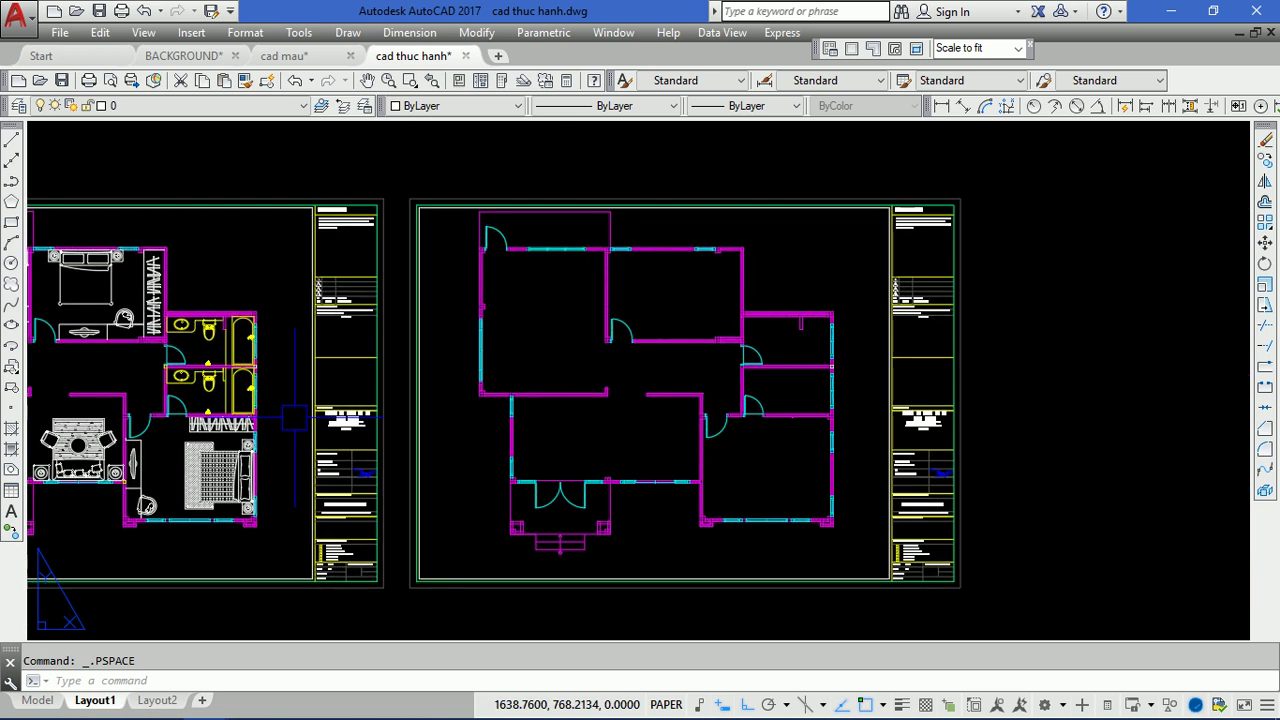
scroll(814, 390, "down", 5)
scroll(1006, 434, "up", 3)
middle_click_drag(1006, 434, 1180, 428)
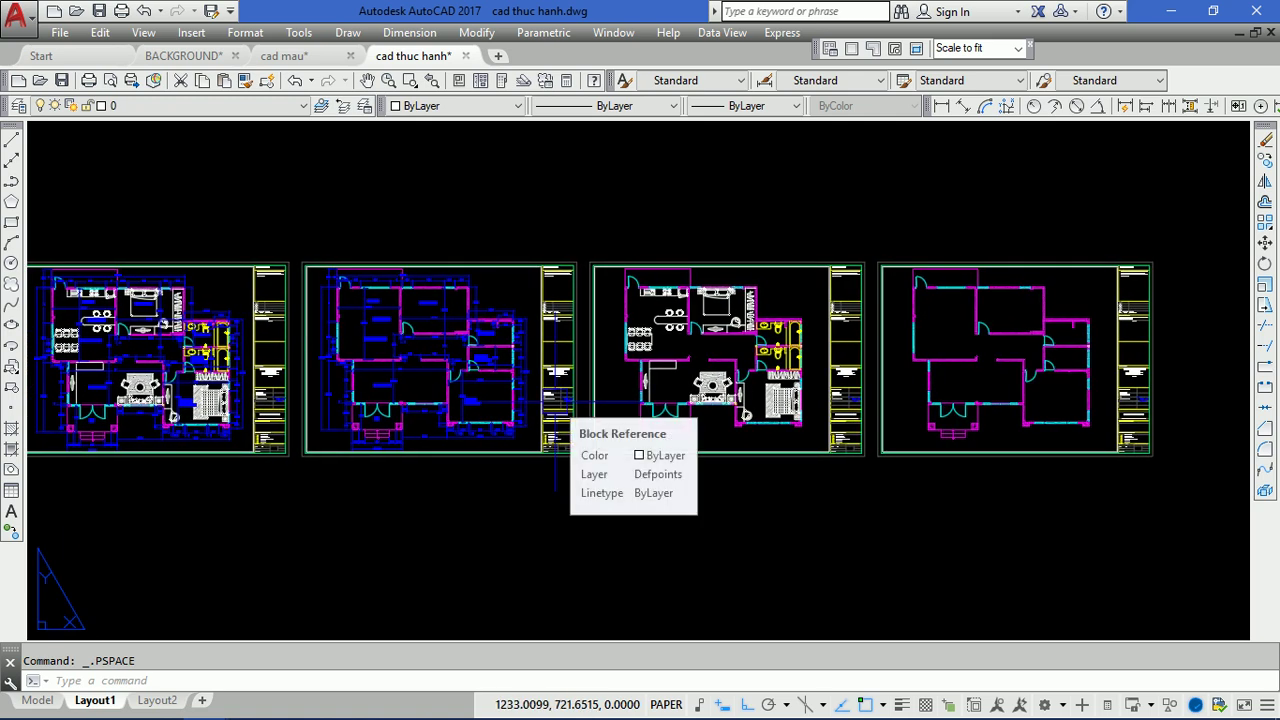
left_click(133, 106)
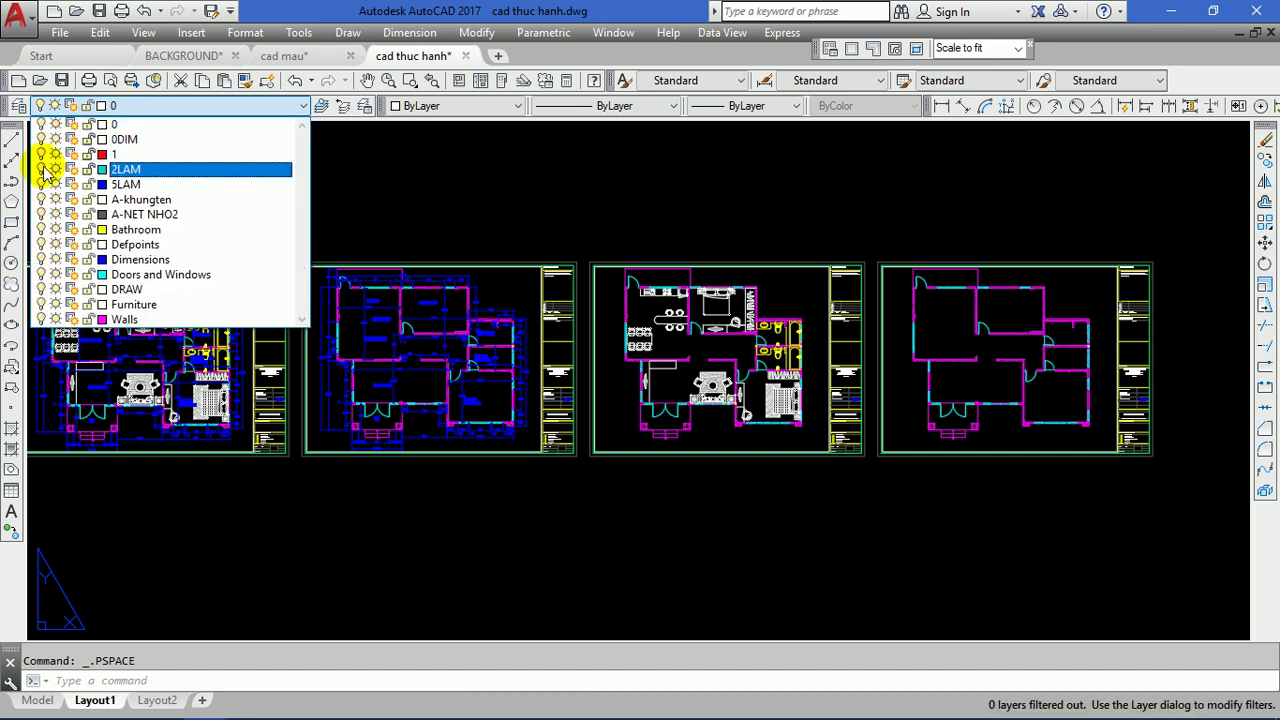
left_click(140, 185)
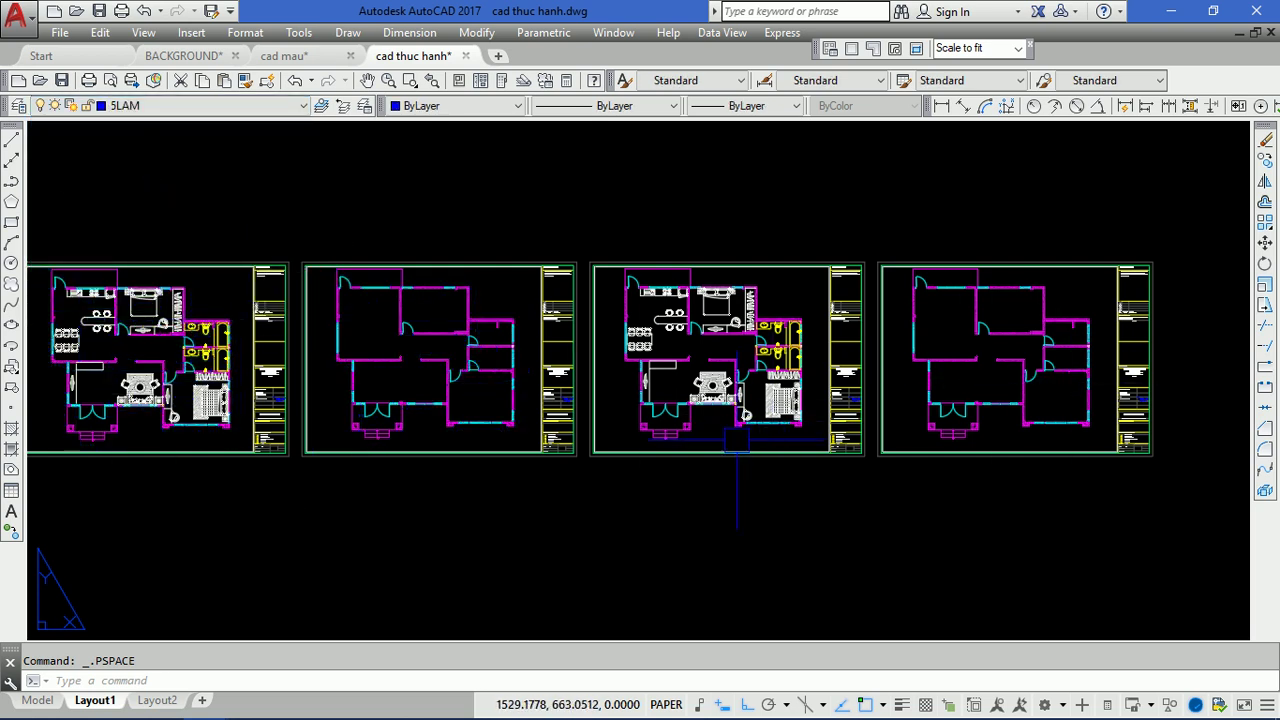
left_click(173, 112)
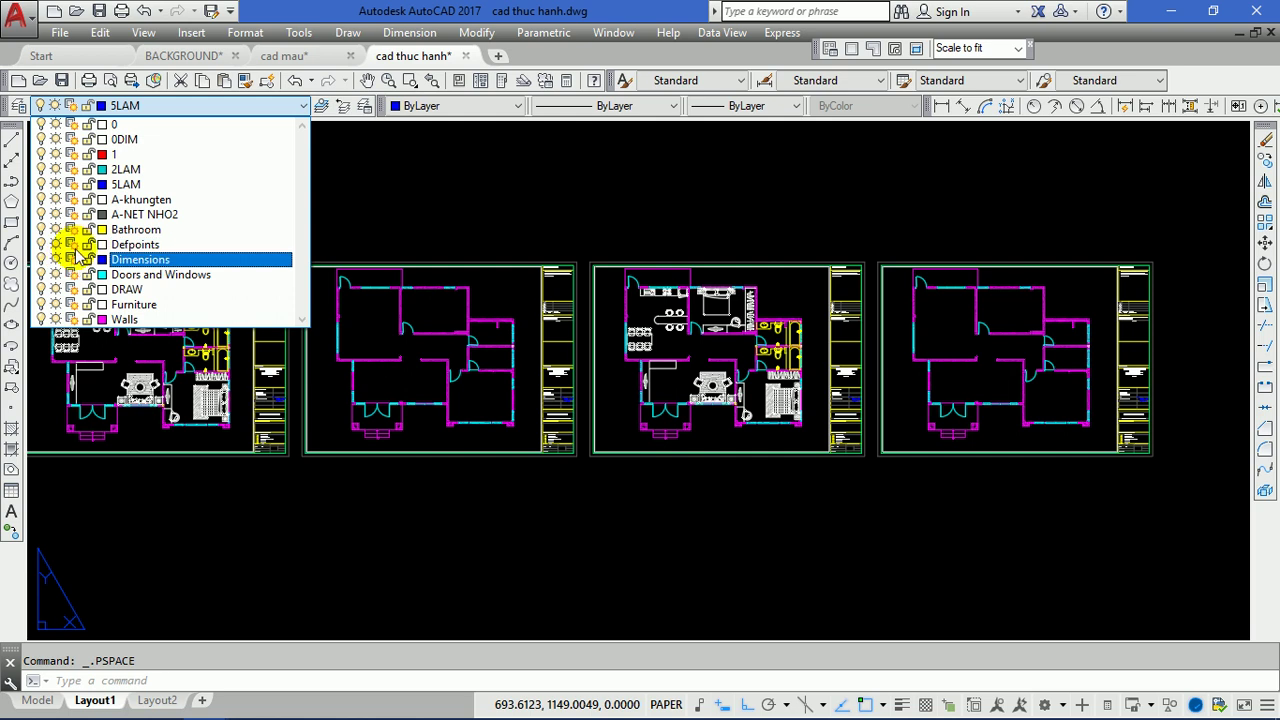
left_click(438, 181)
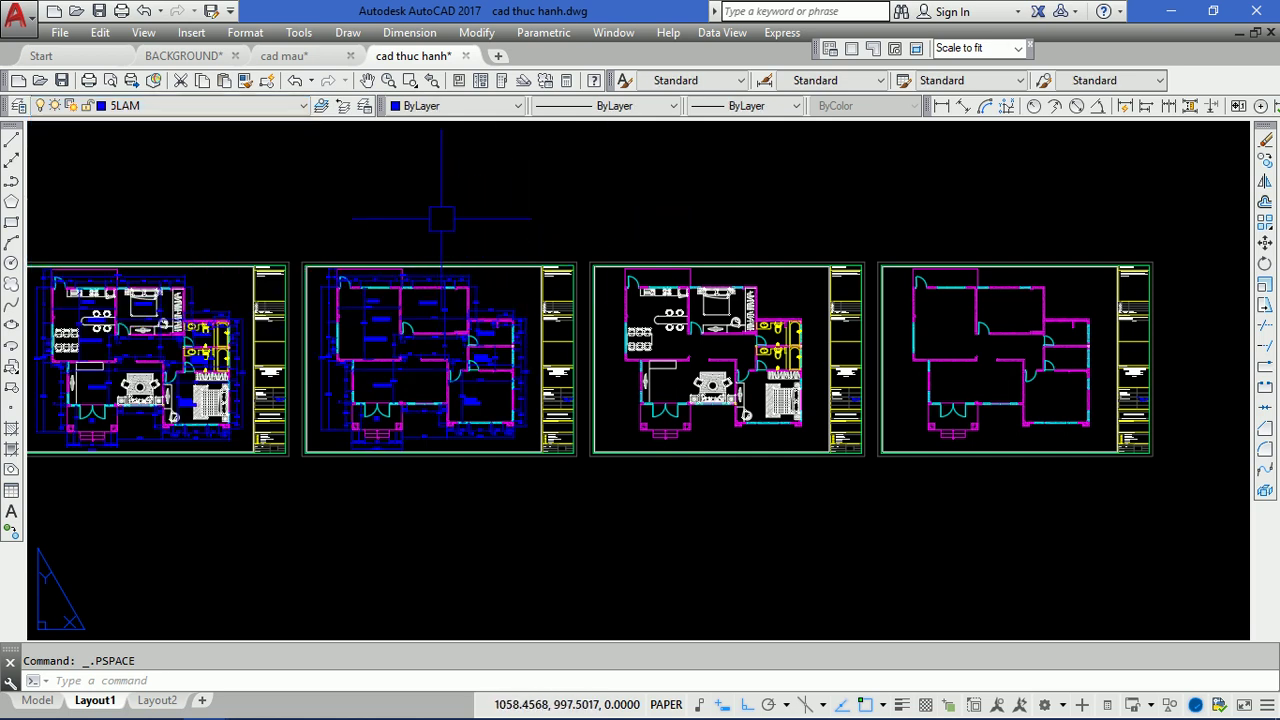
mouse_move(765, 212)
middle_mouse_down()
mouse_move(909, 230)
mouse_move(776, 263)
middle_mouse_up()
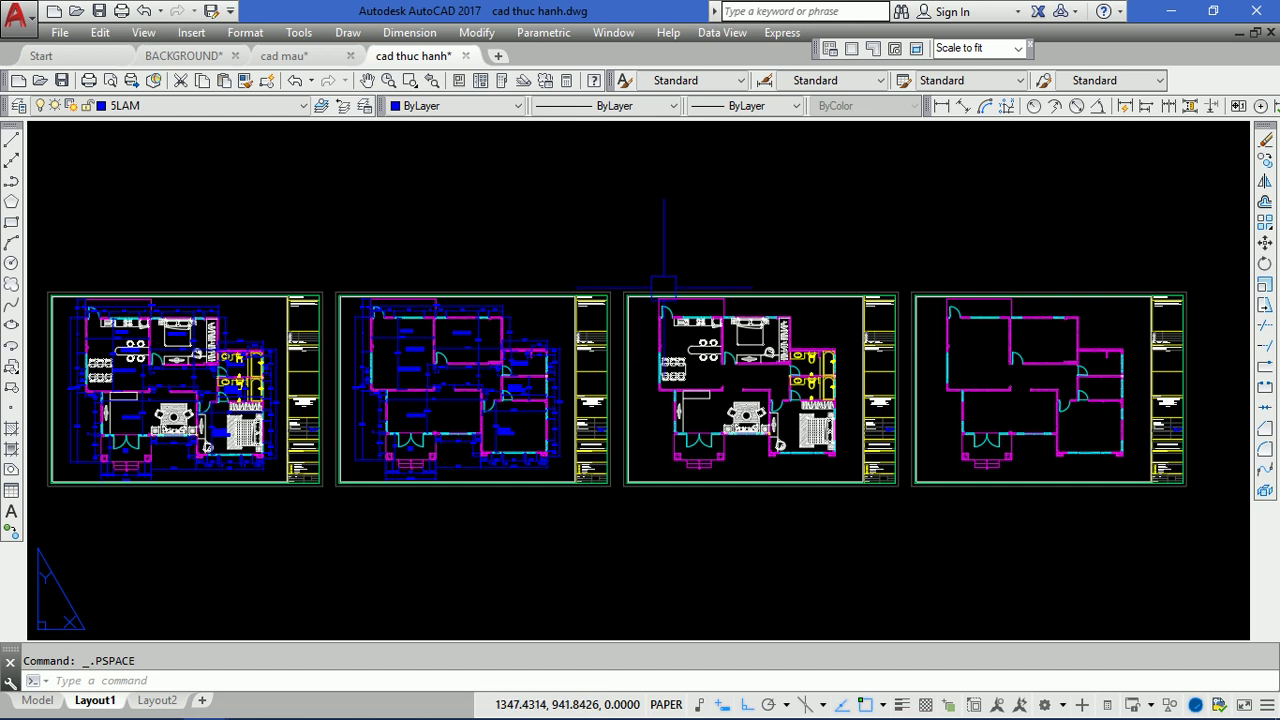
- Check the layer list, then activate the furnished-plan viewport
left_click(197, 105)
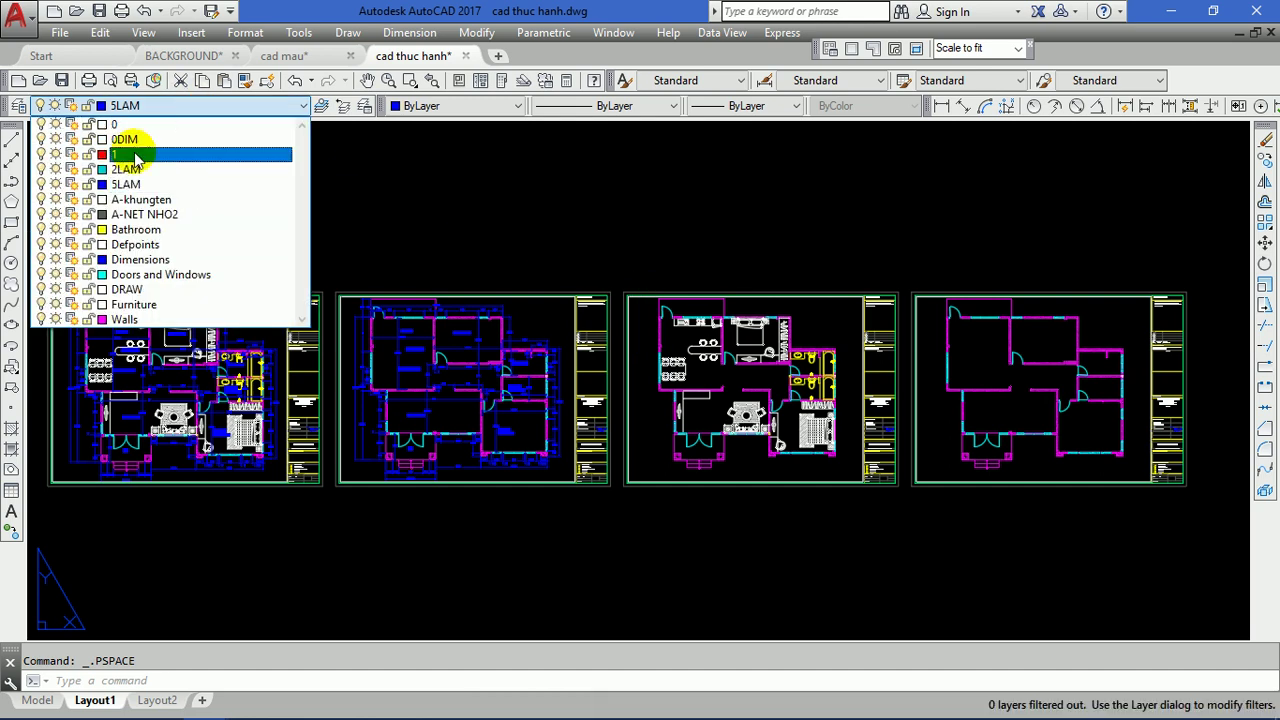
left_click(585, 205)
scroll(725, 285, "up", 3)
double_click(745, 197)
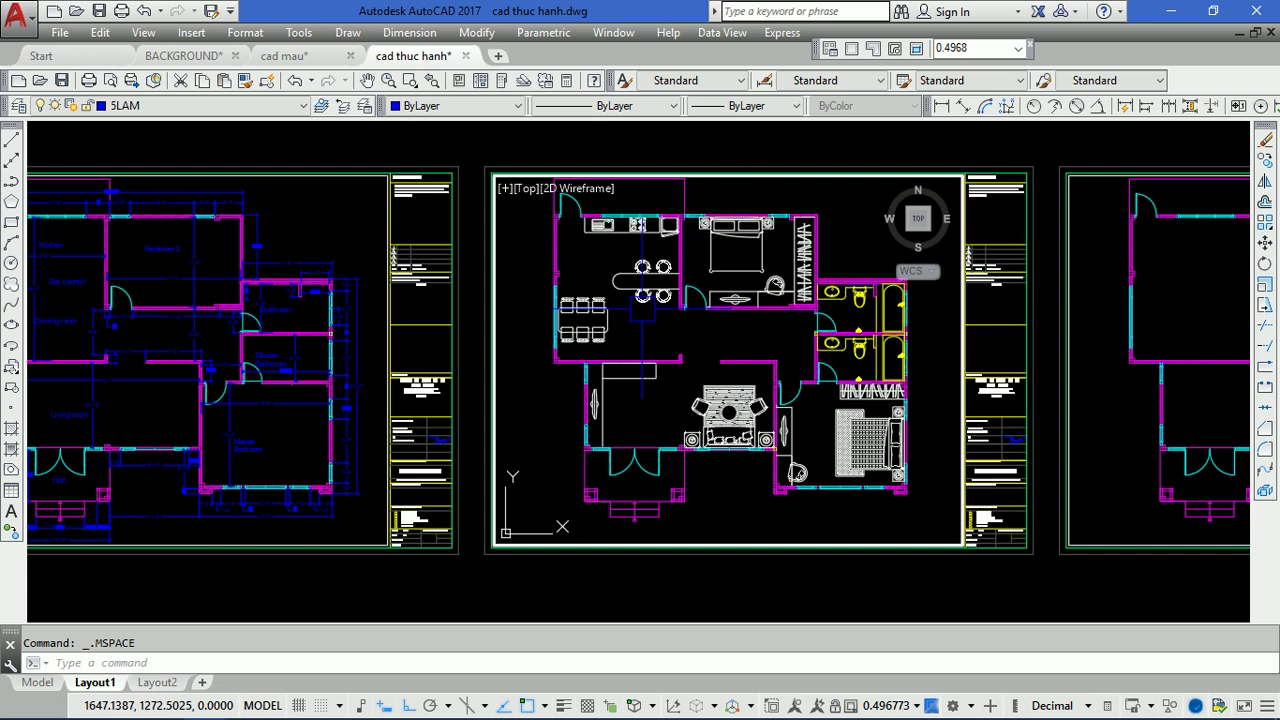
- Freeze the Bathroom layer in this viewport only, then return to paper space
left_click(160, 105)
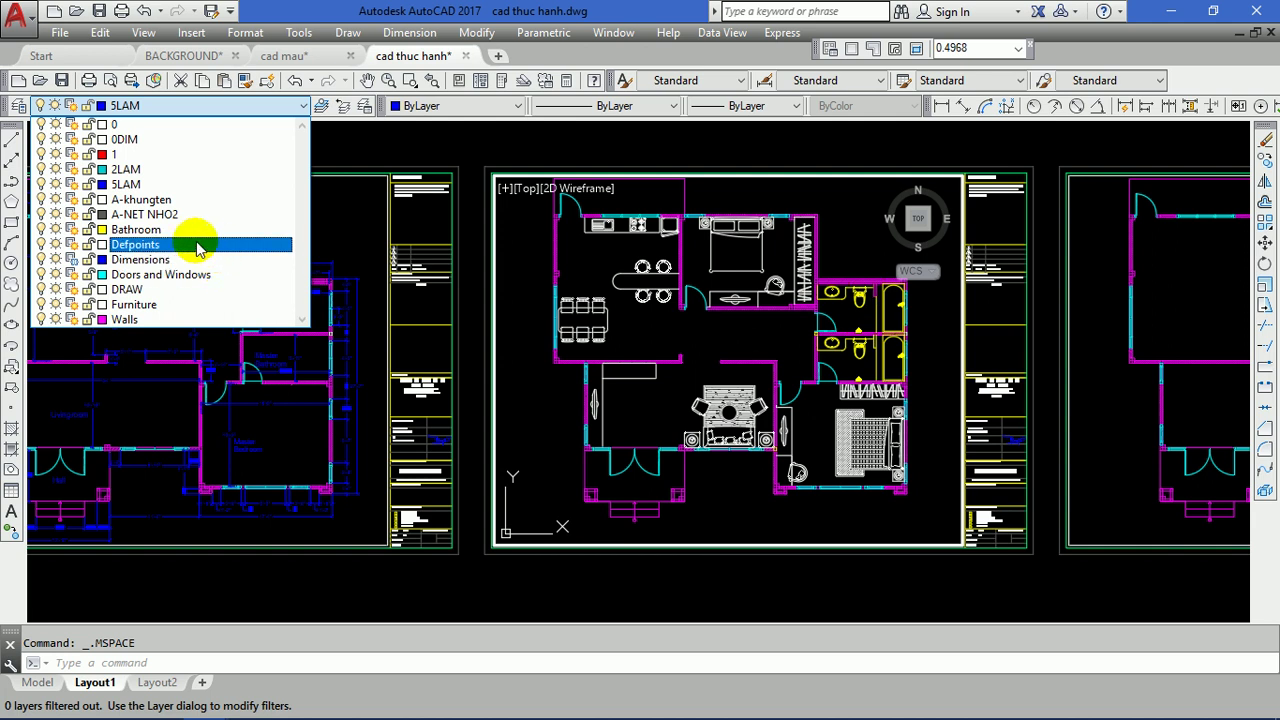
left_click(71, 229)
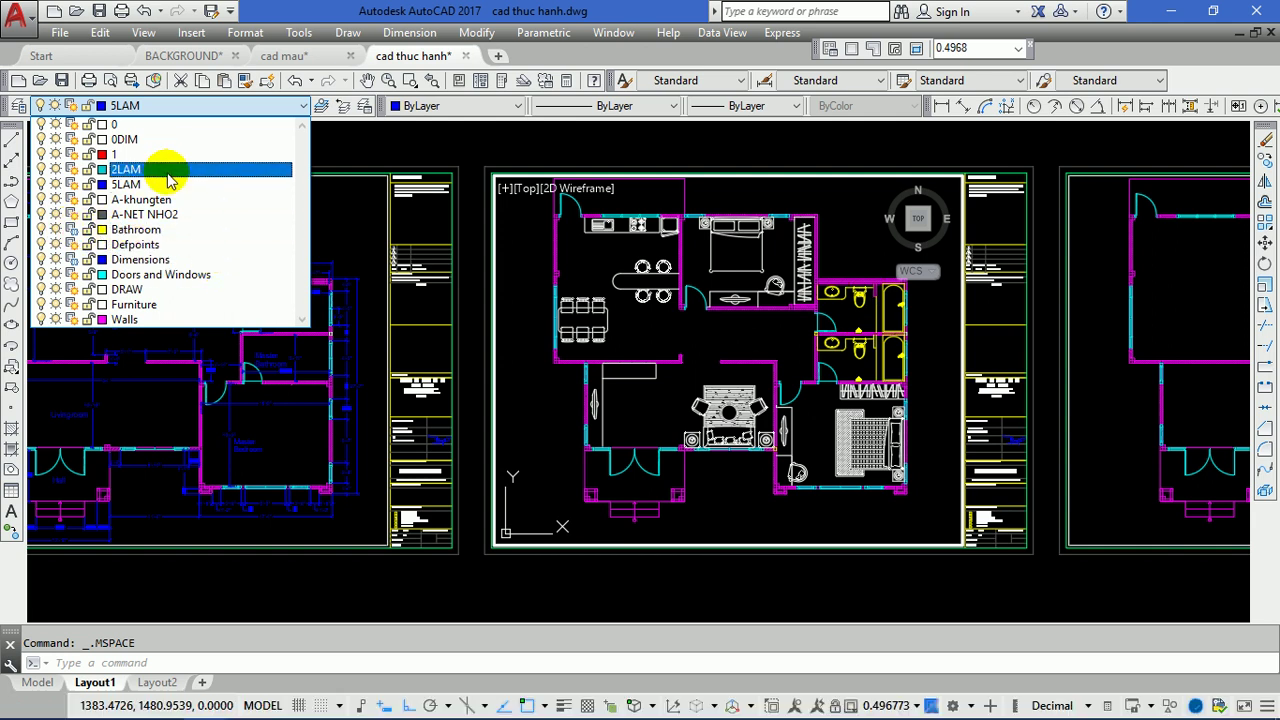
left_click(126, 169)
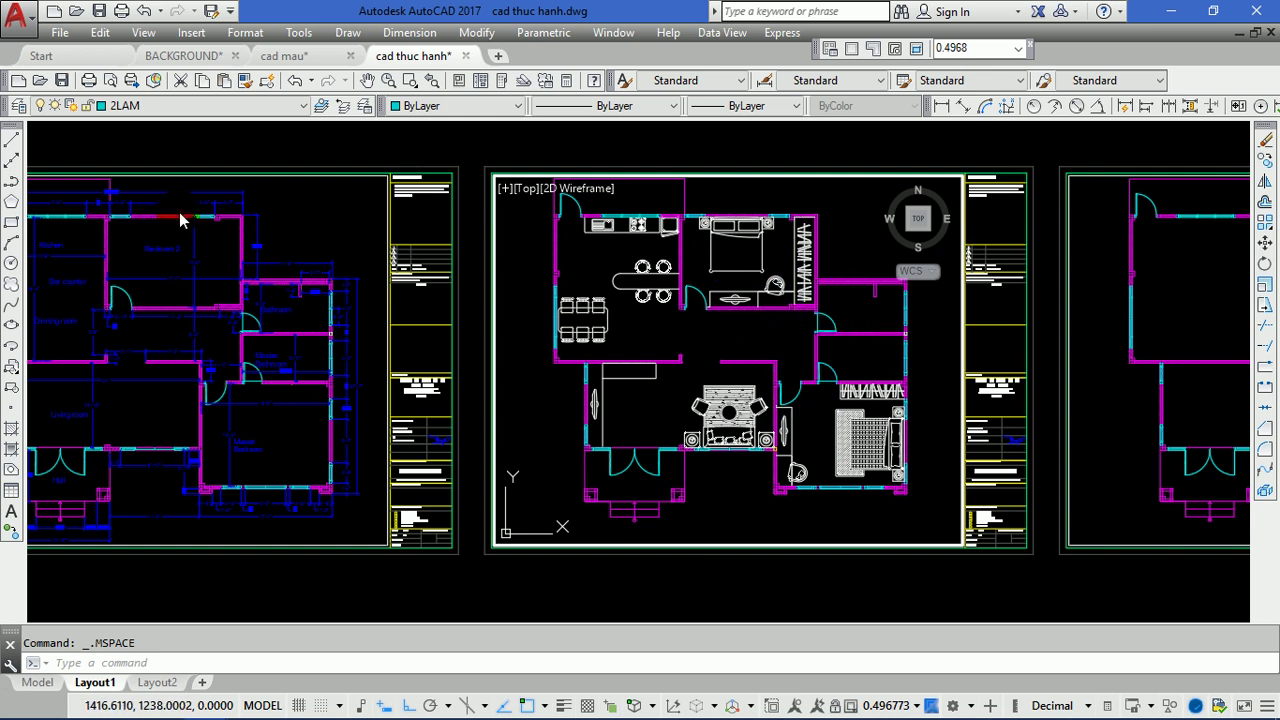
left_click(183, 105)
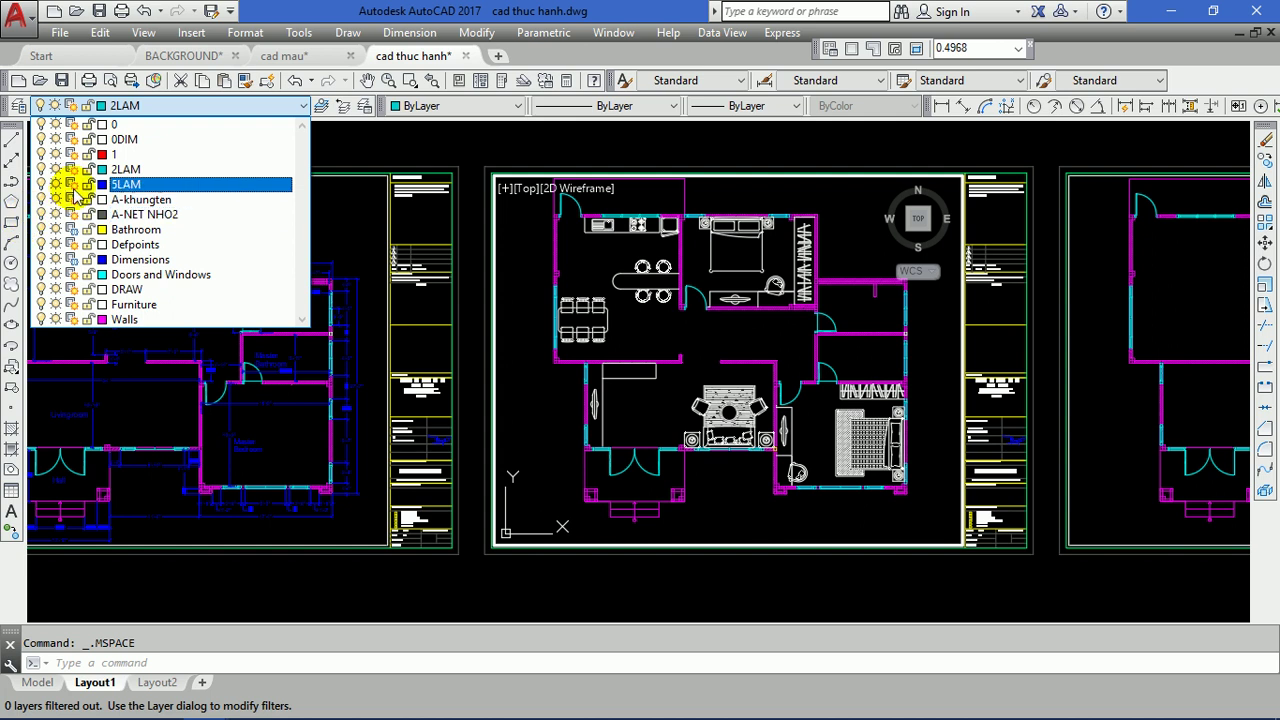
left_click(497, 151)
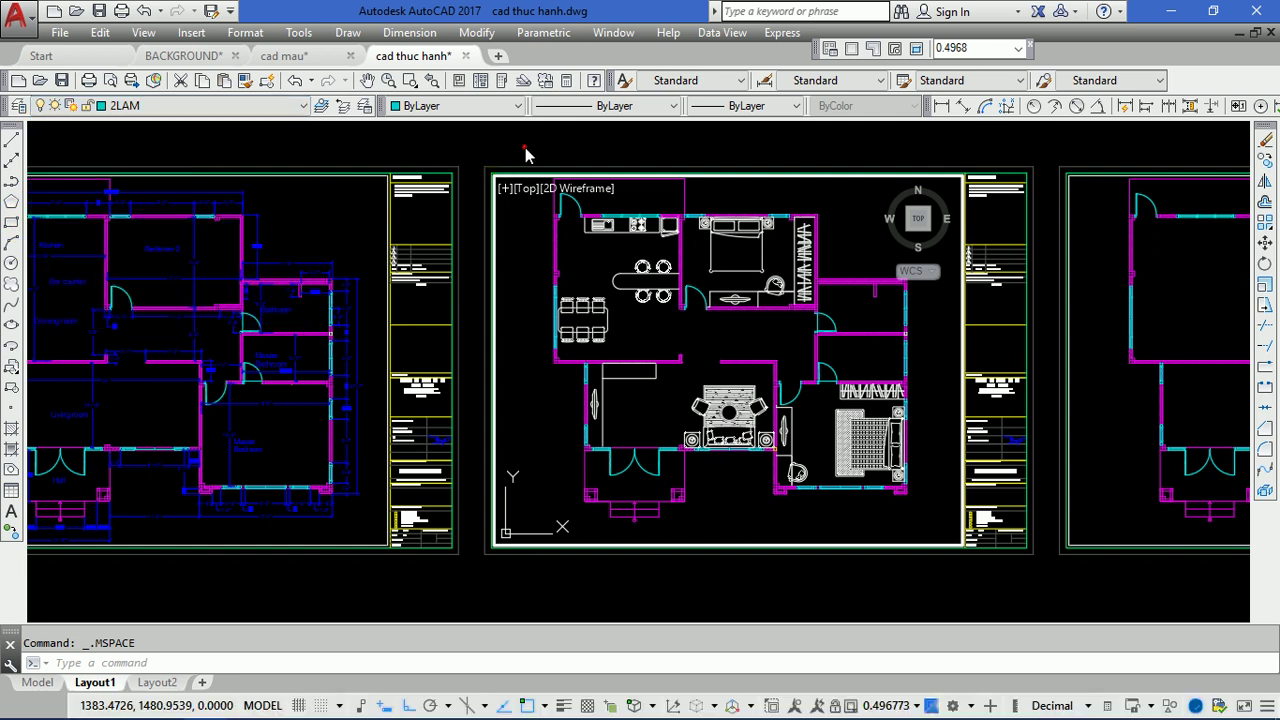
double_click(525, 154)
scroll(525, 154, "down", 3)
scroll(290, 340, "up", 2)
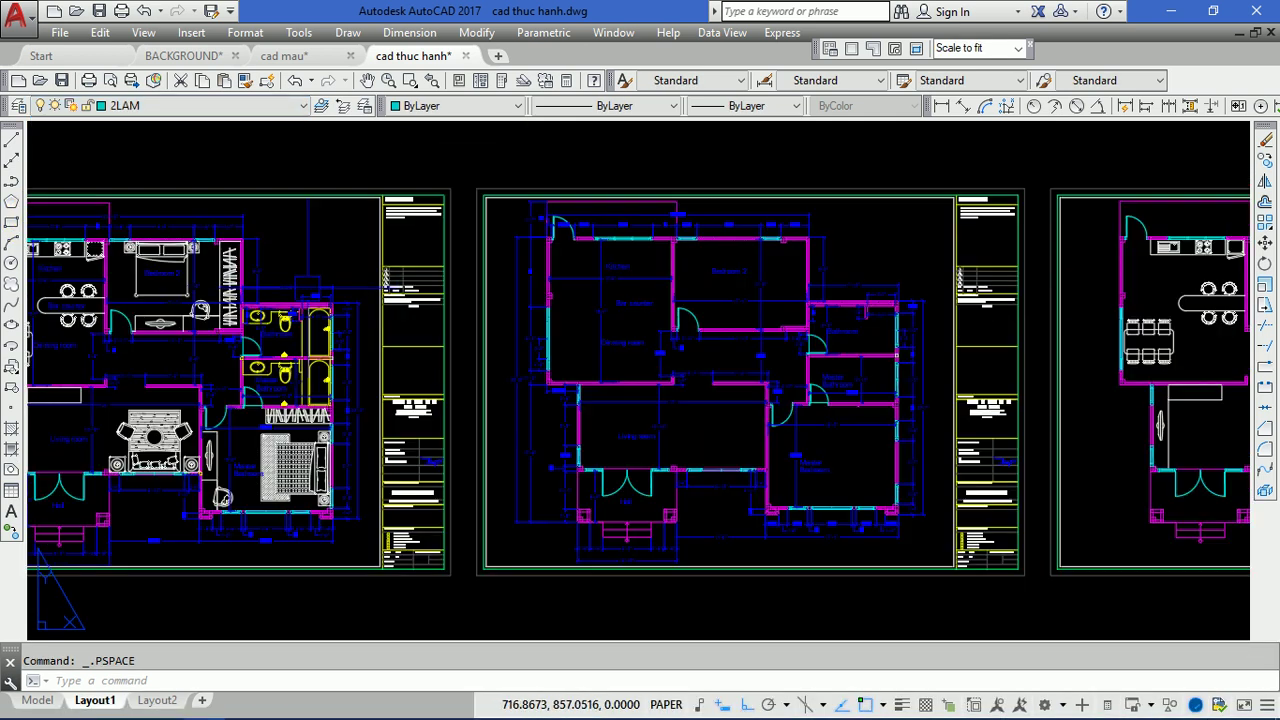
scroll(330, 310, "down", 2)
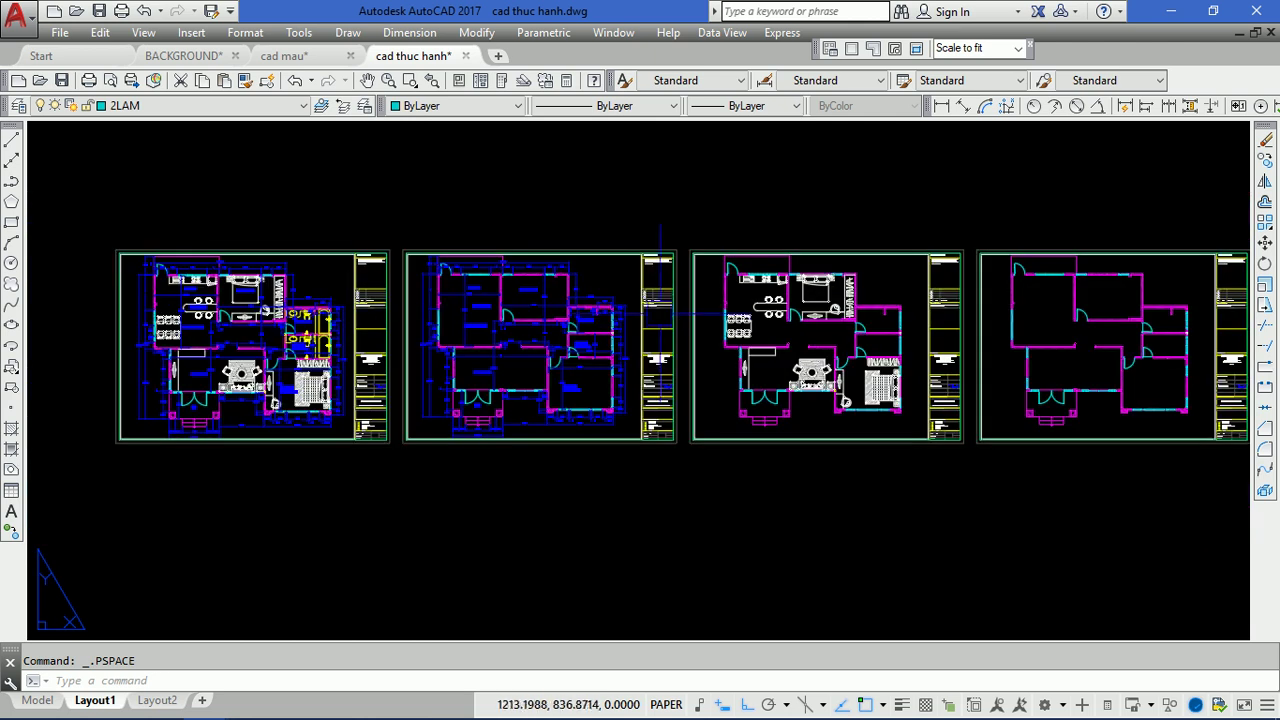
middle_click_drag(1124, 377, 948, 400)
scroll(1053, 408, "down", 2)
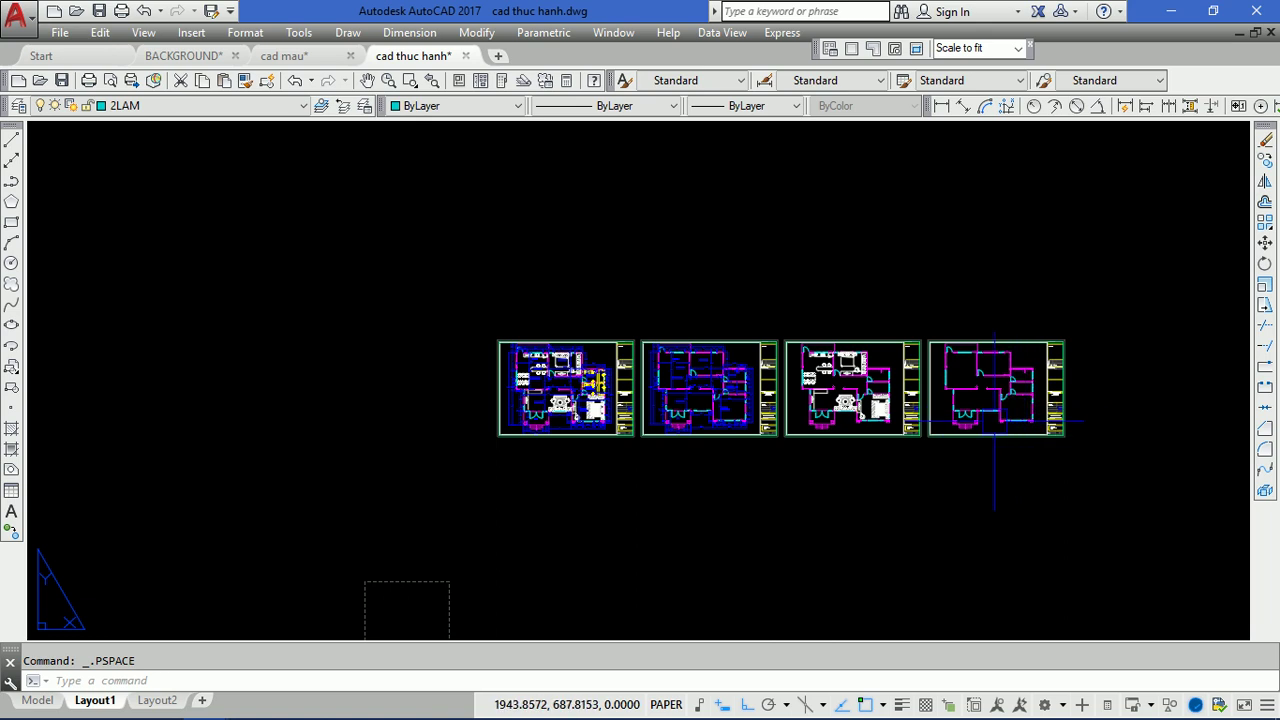
left_click(36, 701)
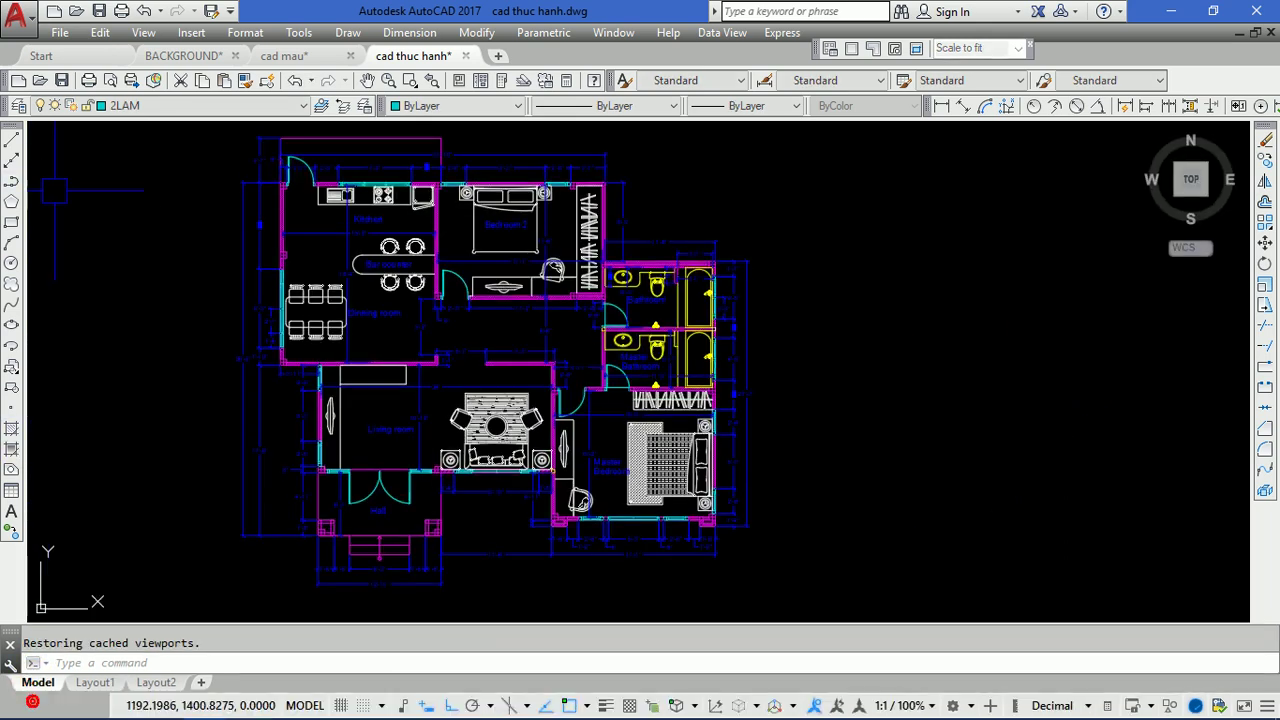
left_click(100, 106)
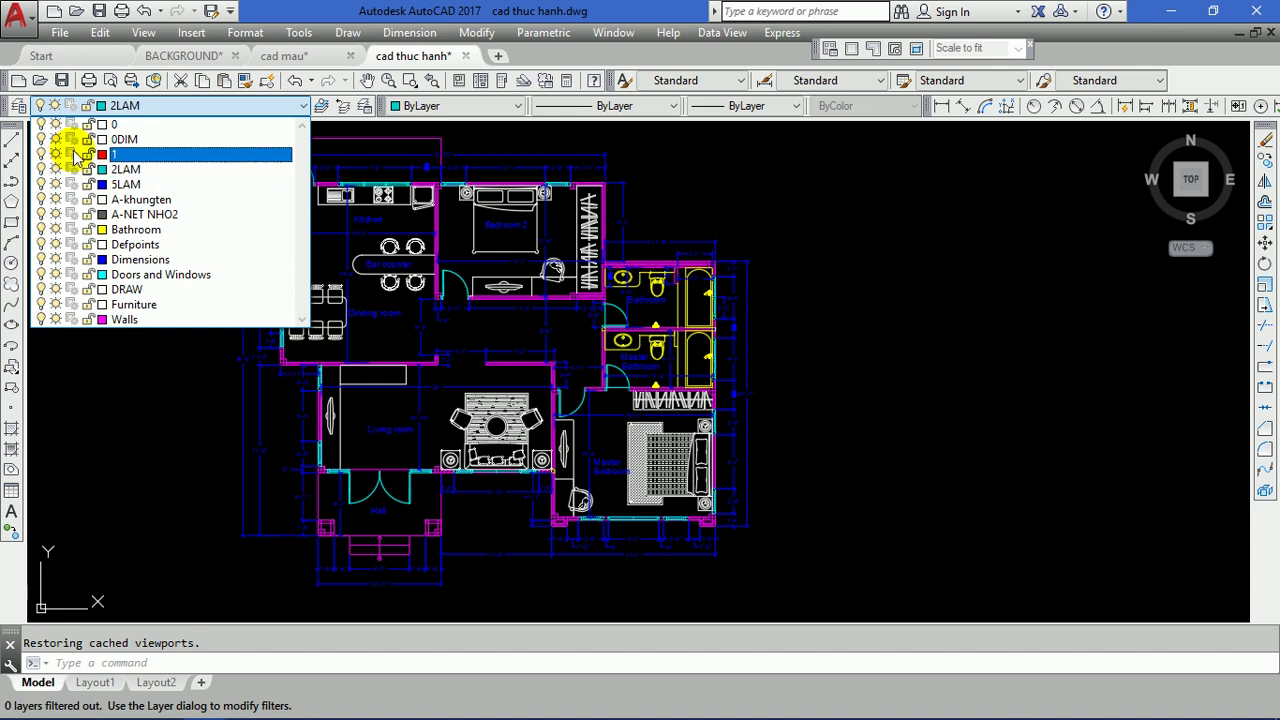
left_click(51, 404)
left_click(96, 683)
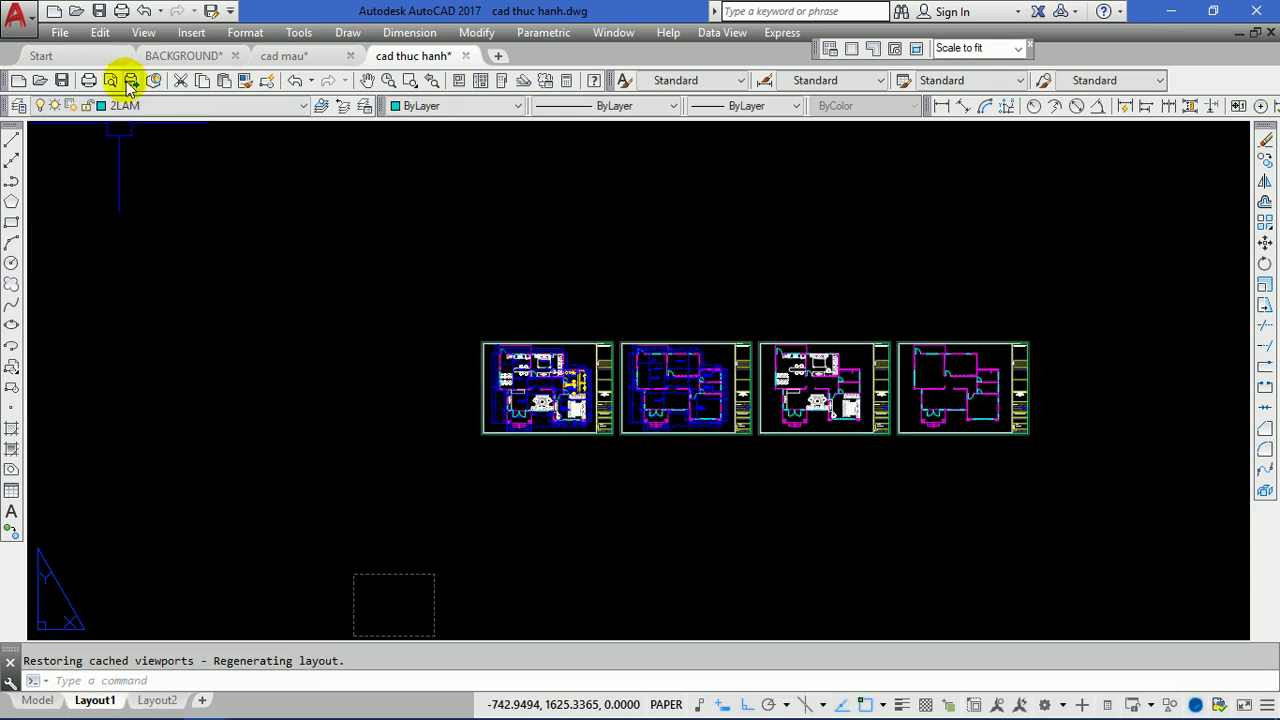
- Pan left, then zoom-window with Z around all four floor-plan sheets
left_click(150, 106)
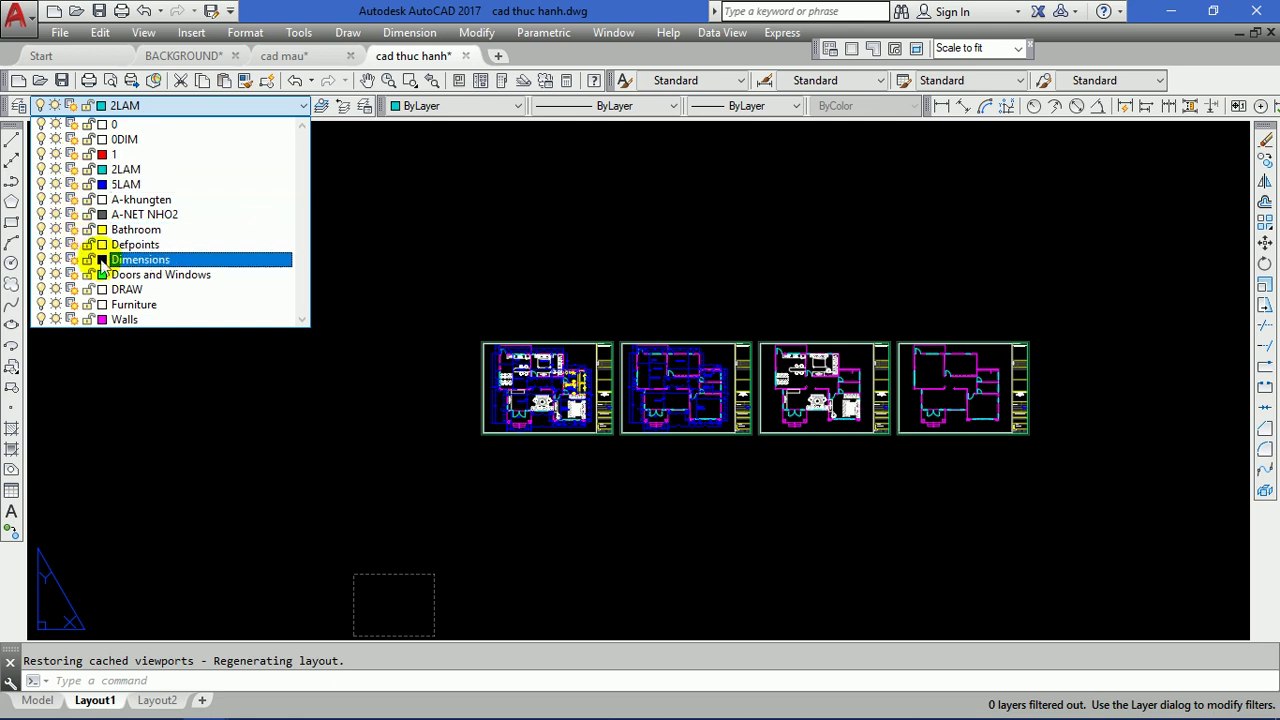
left_click(329, 200)
scroll(668, 374, "up", 3)
scroll(689, 403, "up", 3)
scroll(650, 420, "down", 3)
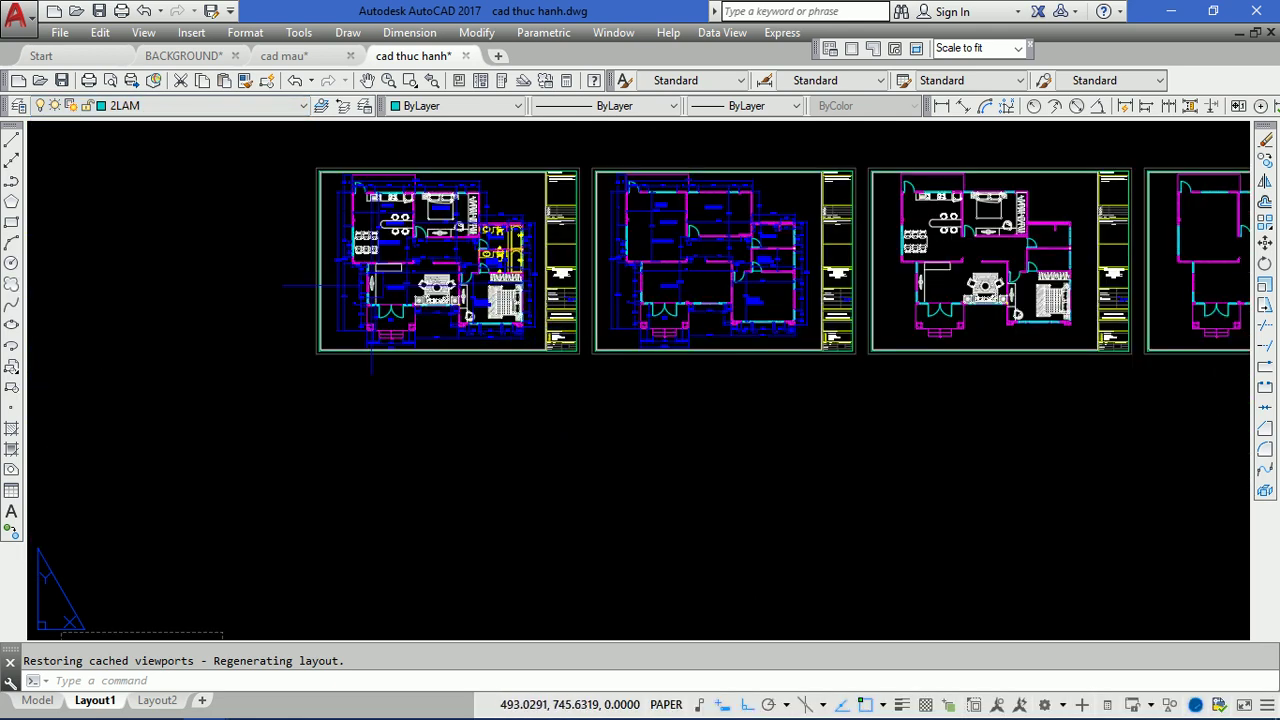
mouse_move(885, 327)
middle_mouse_down()
mouse_move(595, 344)
mouse_move(662, 368)
middle_mouse_up()
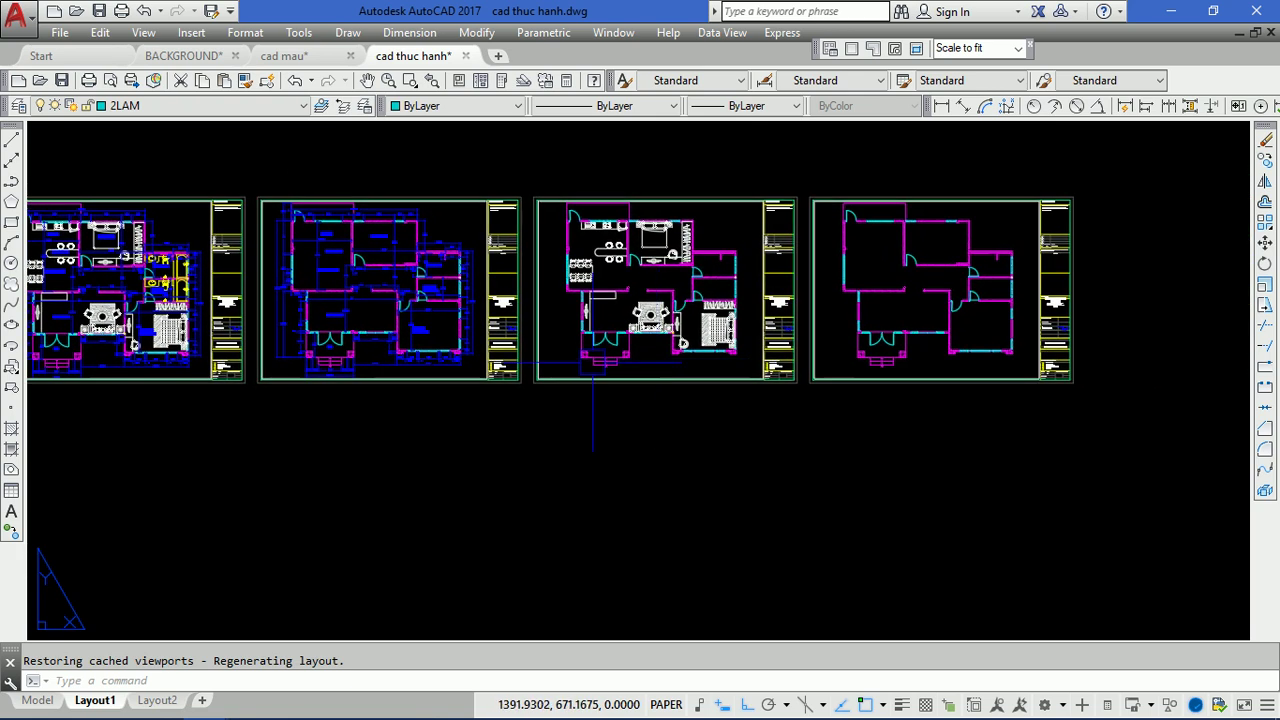
type("z")
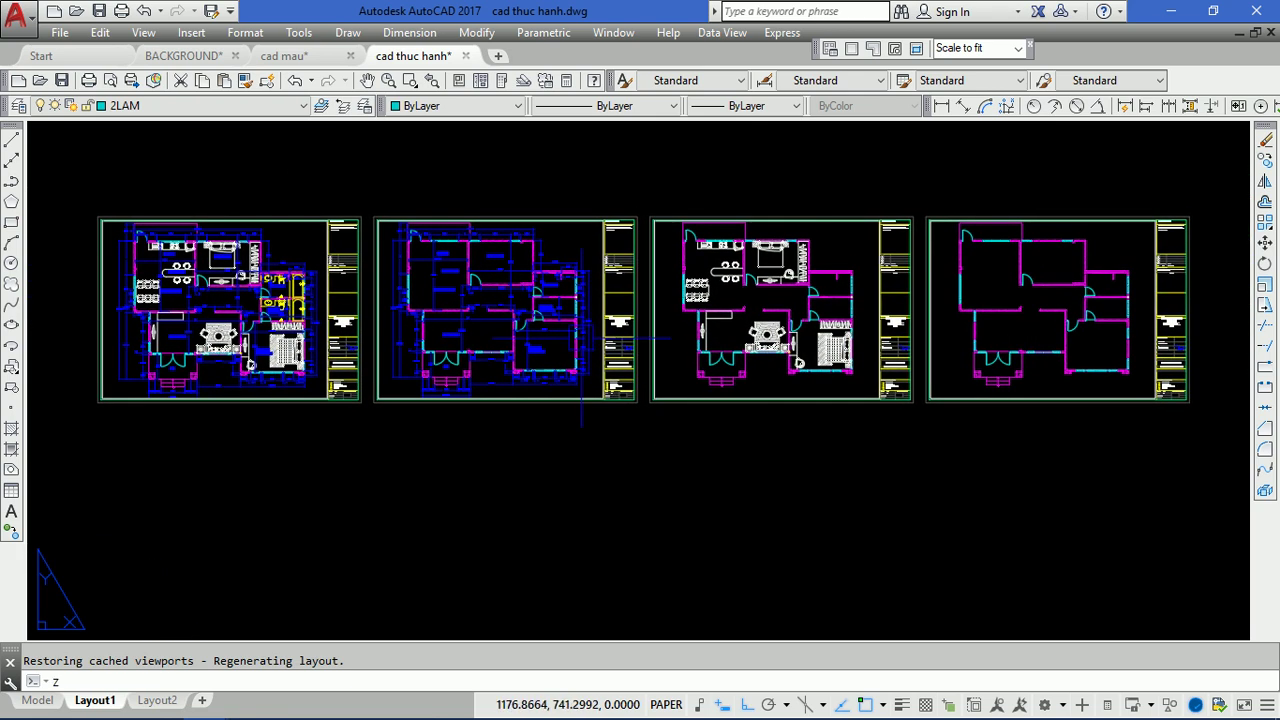
key("Return")
left_click(84, 203)
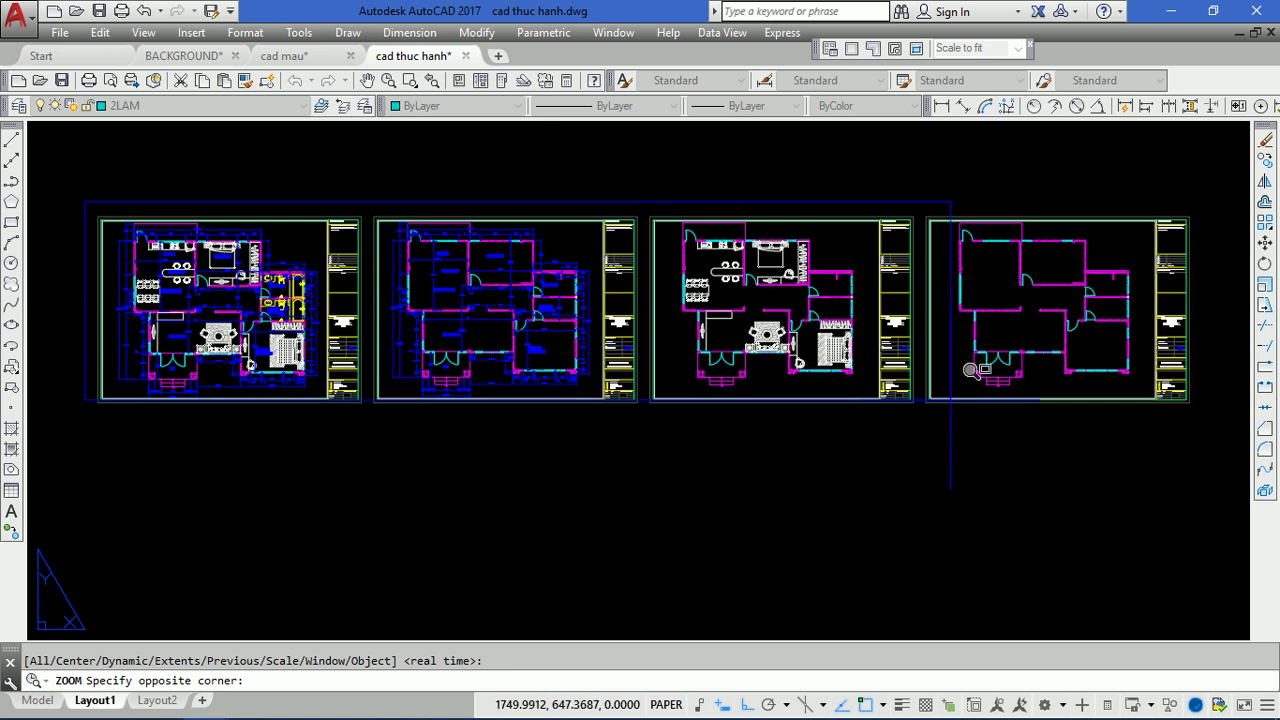
left_click(1207, 415)
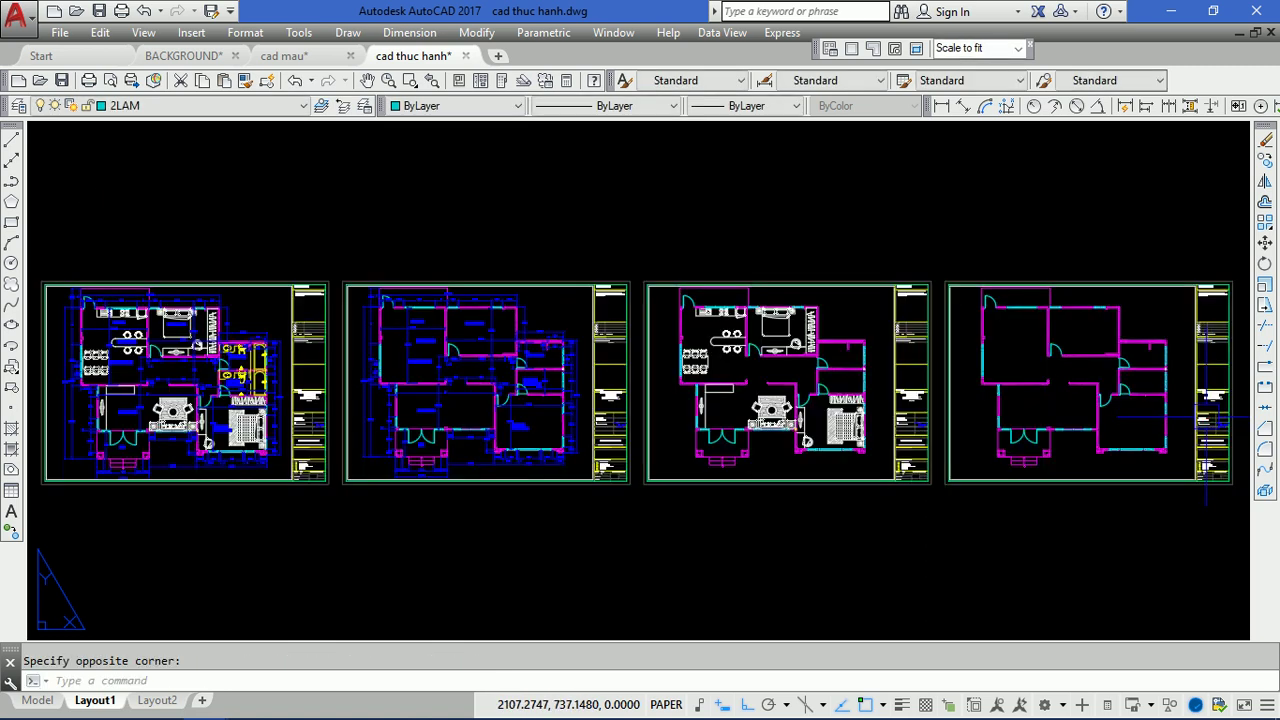
mouse_move(183, 56)
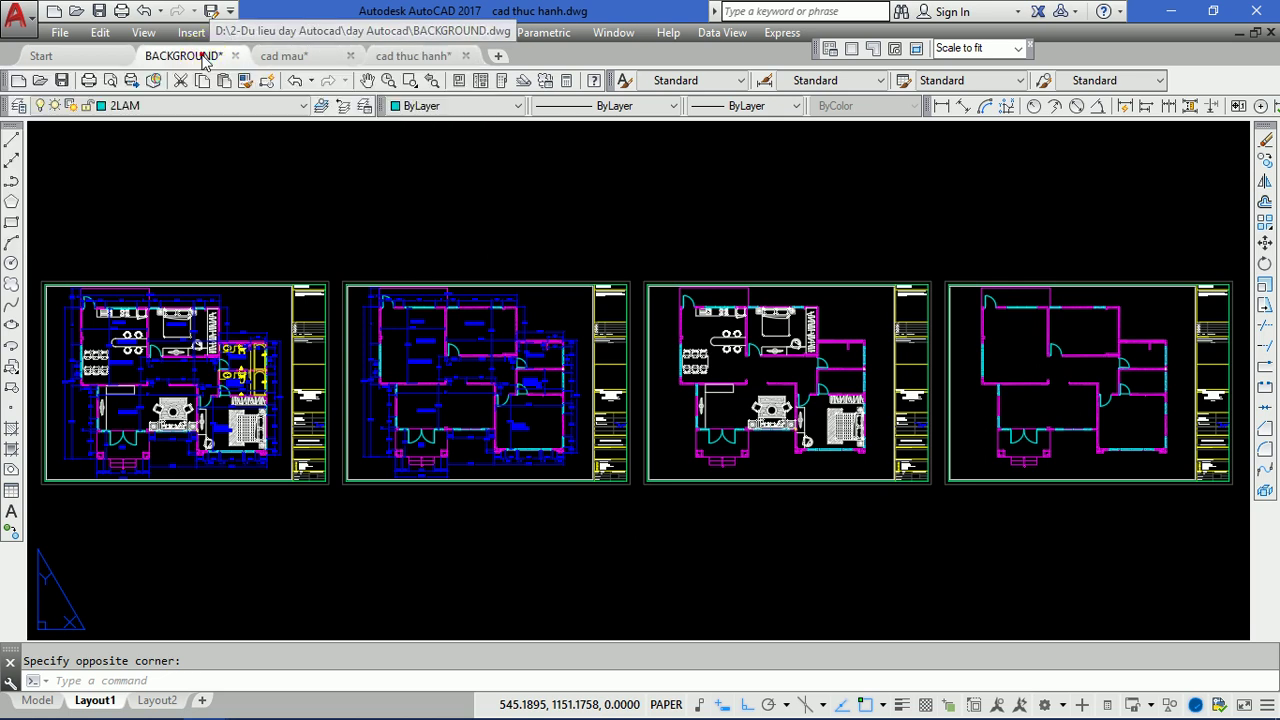
- Switch from the BACKGROUND drawing to the cad mau drawing's Layout1
left_click(210, 58)
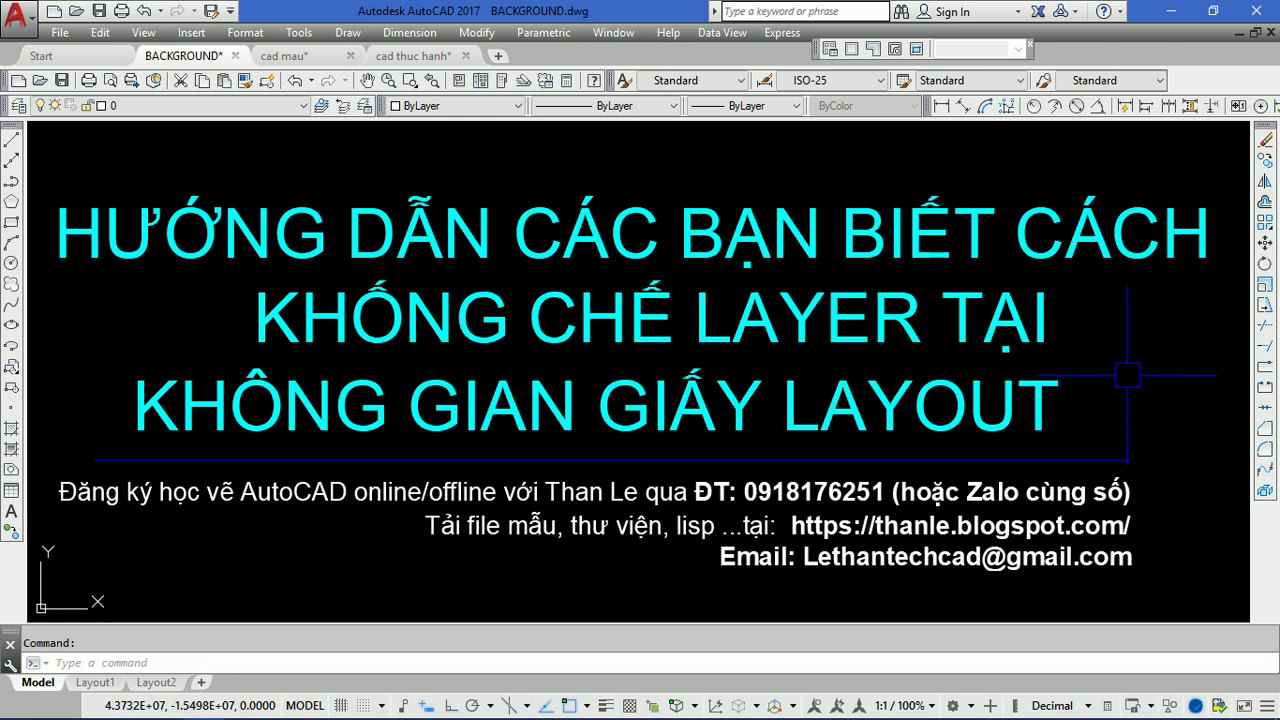
left_click(284, 55)
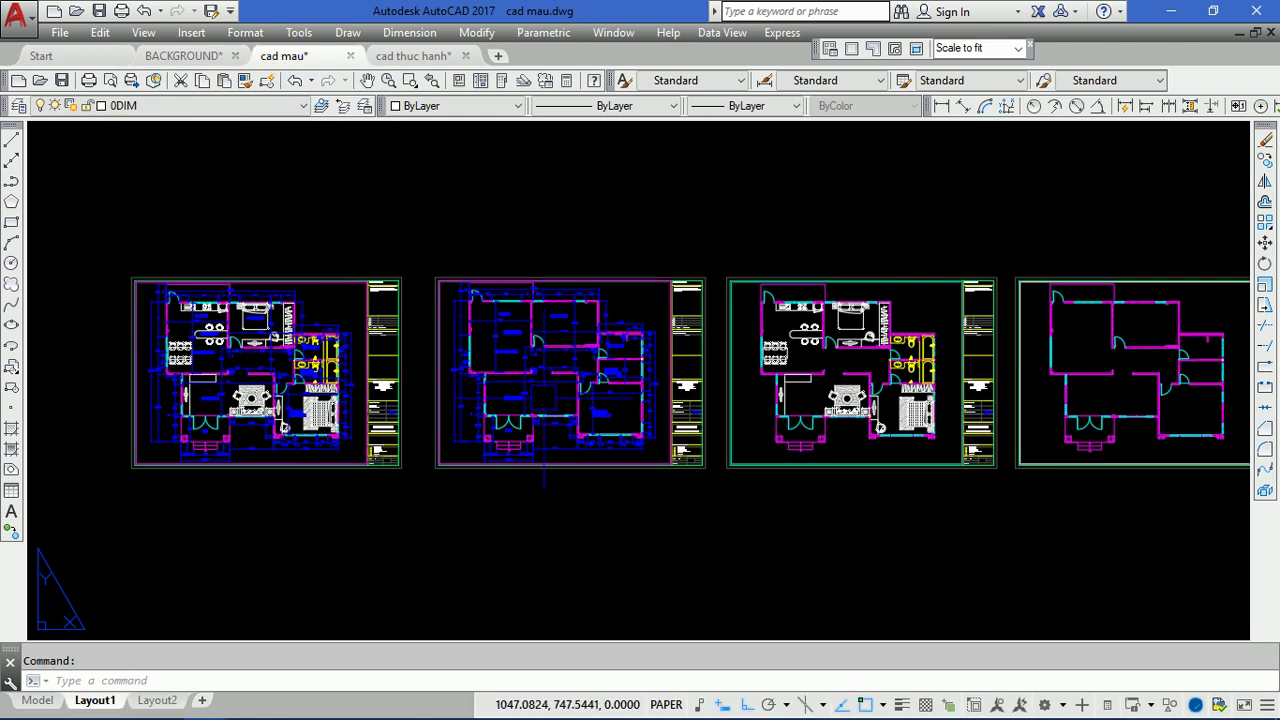
middle_click_drag(562, 358, 470, 374)
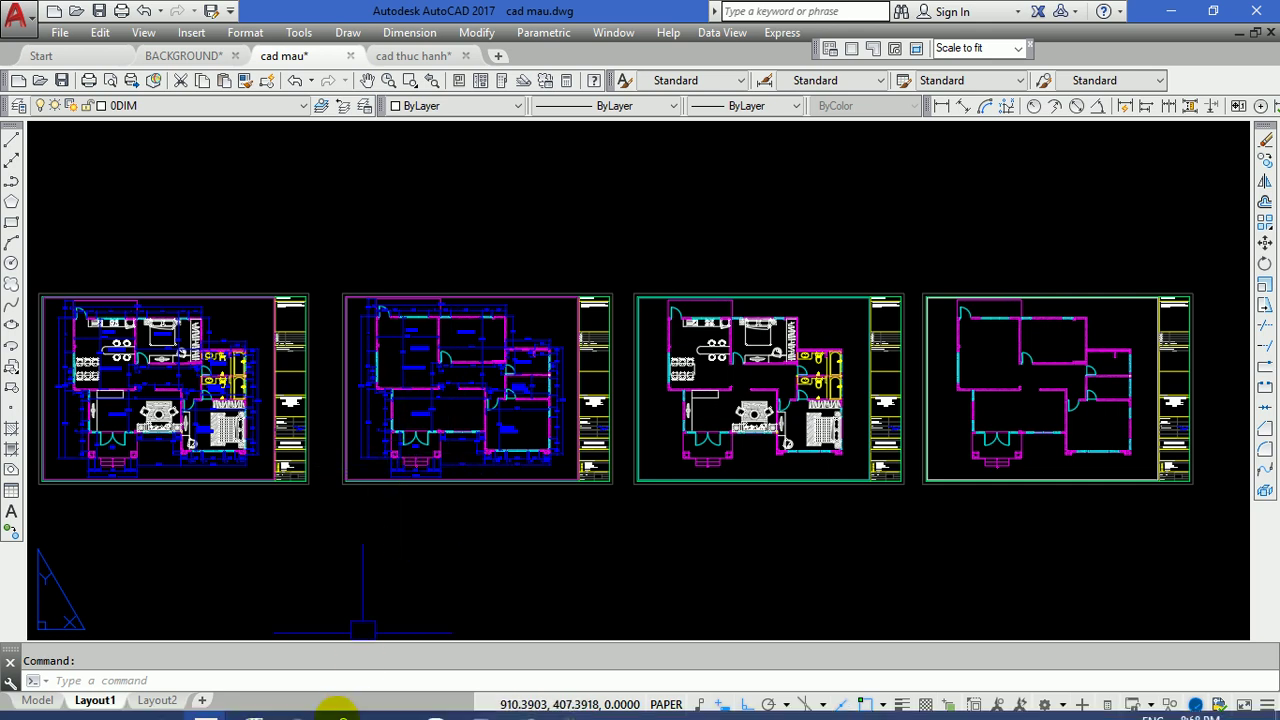
left_click(576, 701)
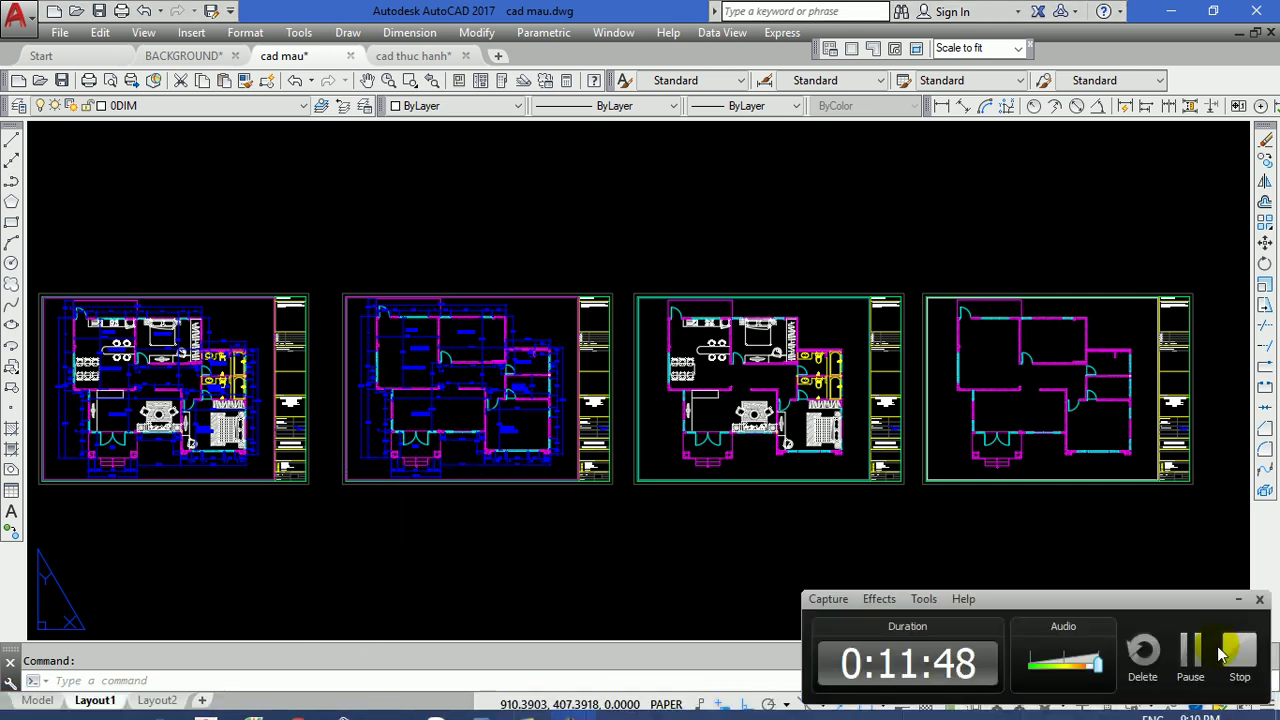